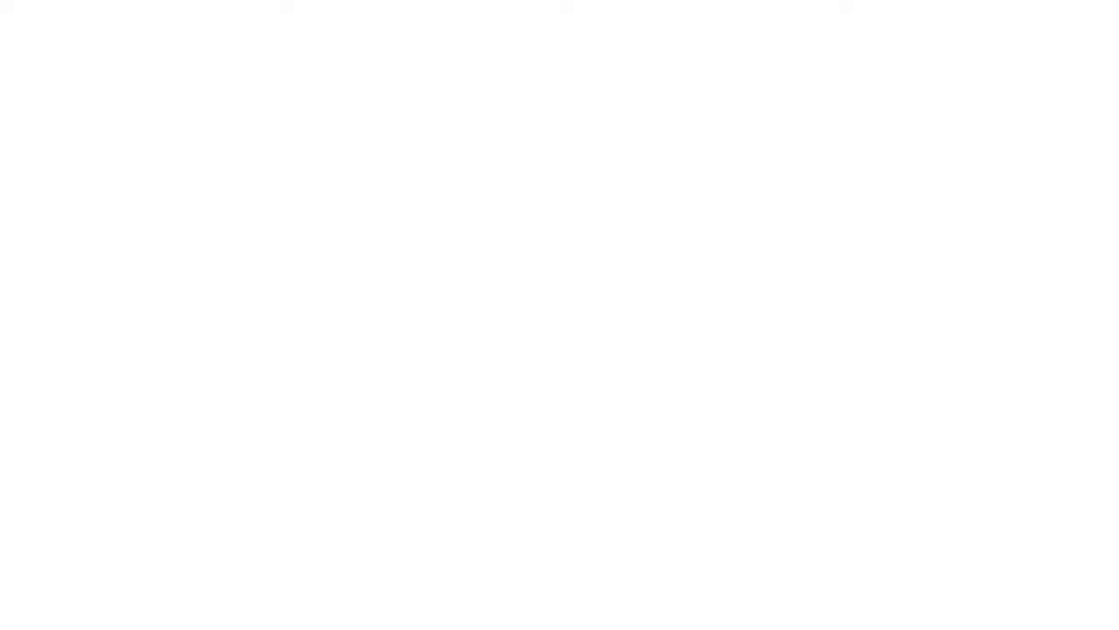
# Select the Right Plane of the 46-4_screw_spindle_rod part as the sketch plane
pyautogui.click(105, 367)
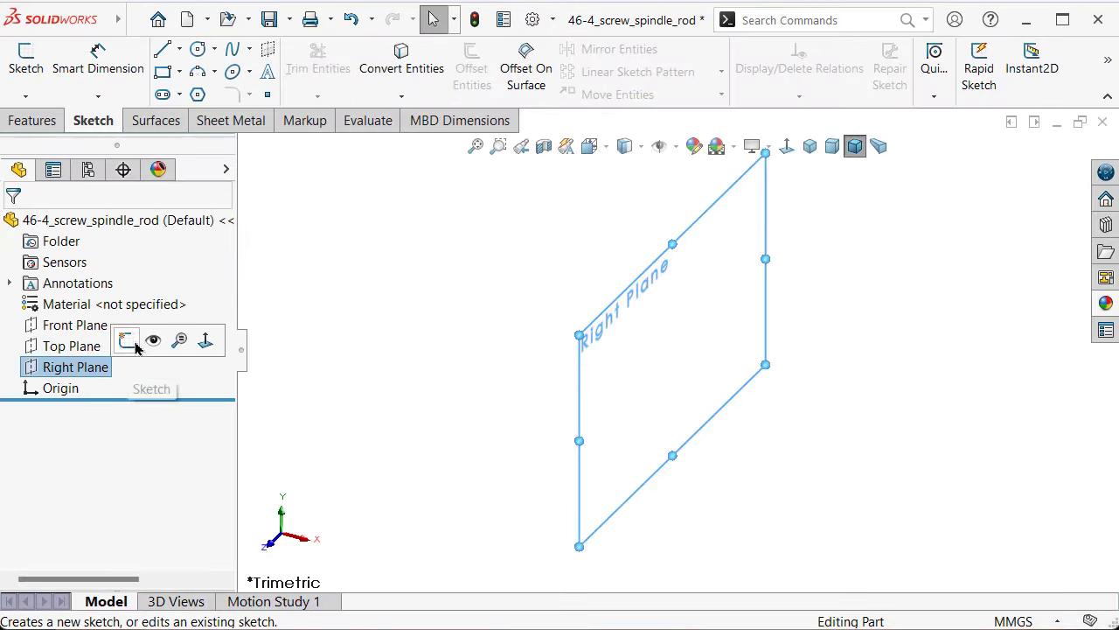
# Start a Right Plane sketch and draw the first stepped section of the outline from the origin
pyautogui.click(136, 347)
pyautogui.press('s')
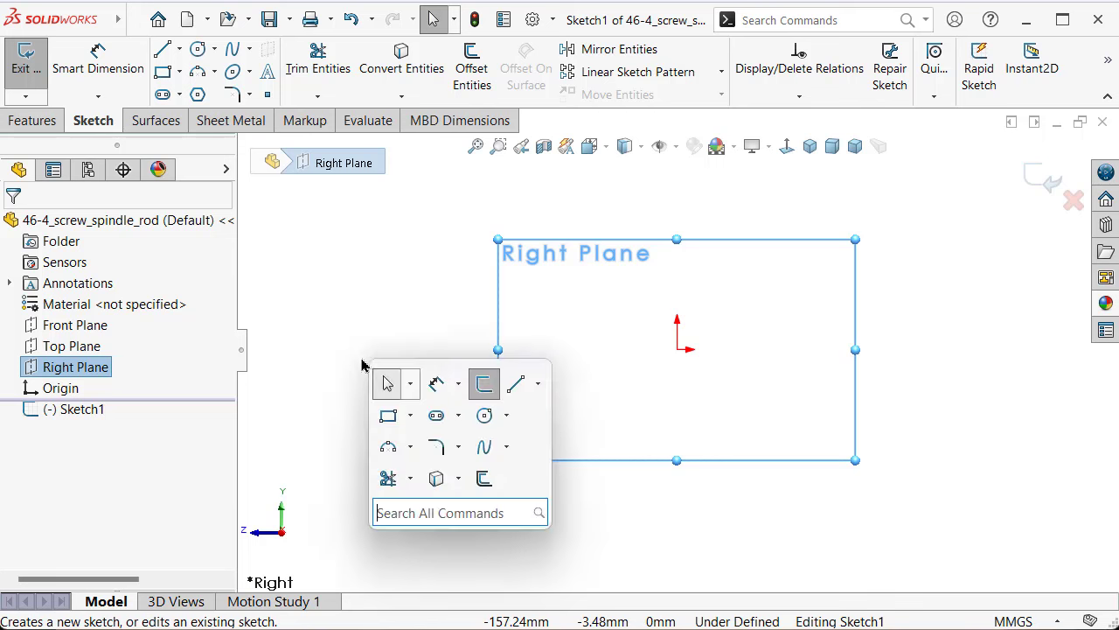
pyautogui.click(516, 384)
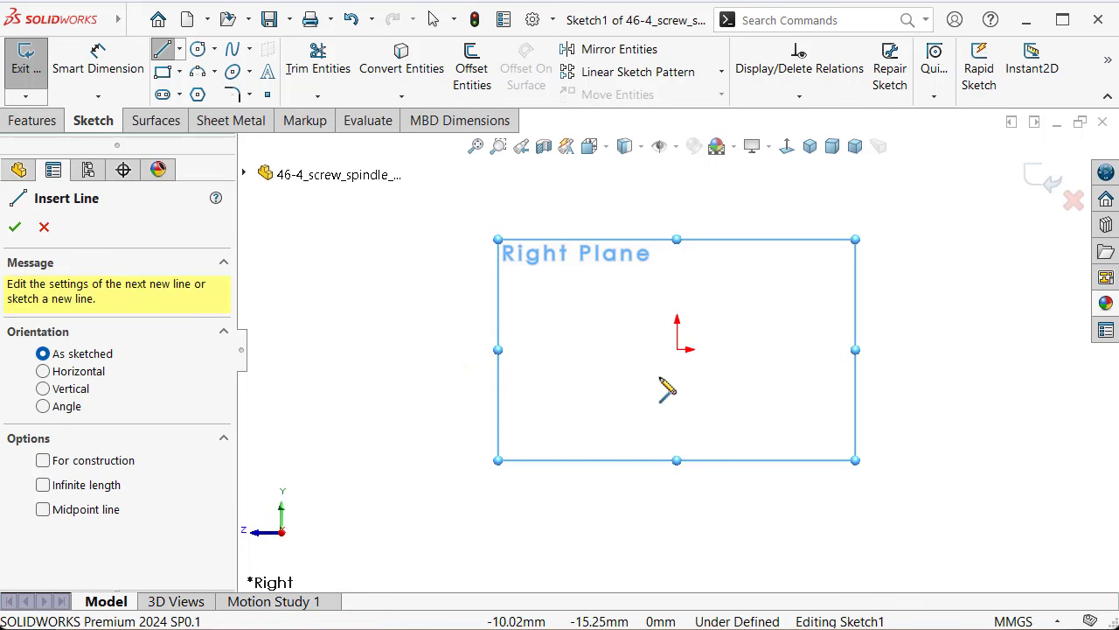
pyautogui.click(678, 350)
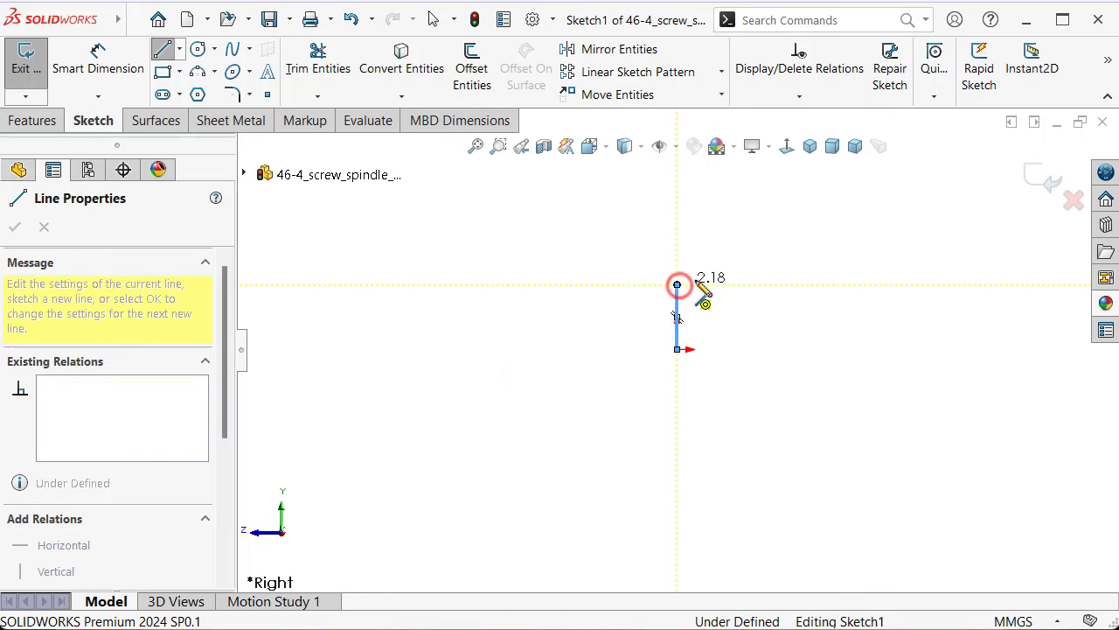
pyautogui.click(677, 285)
pyautogui.scroll(-3, 777, 286)
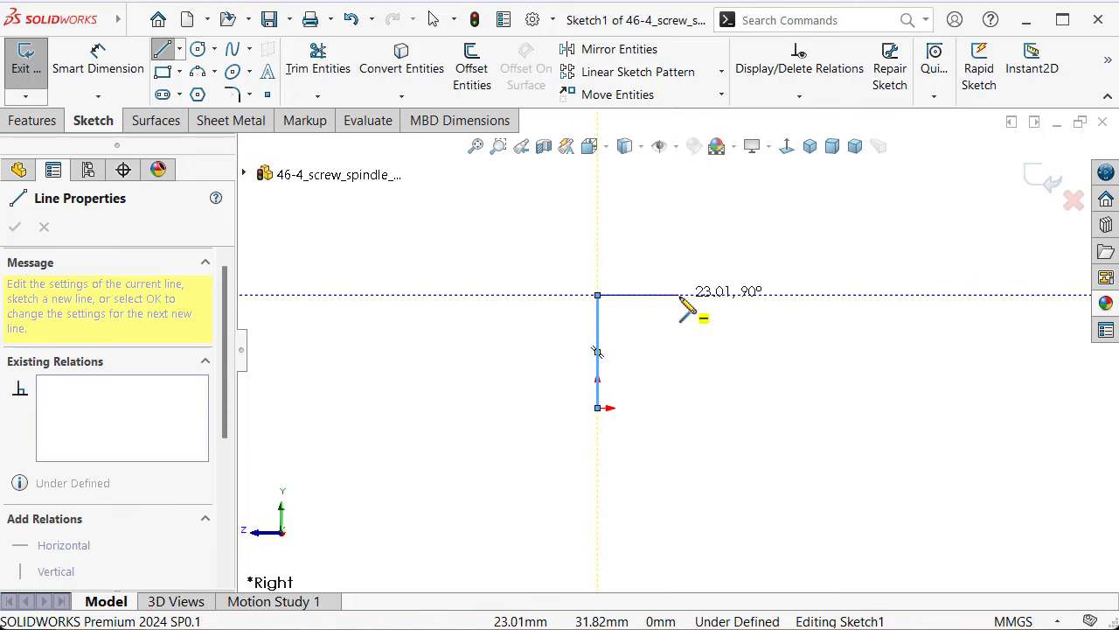
pyautogui.click(718, 294)
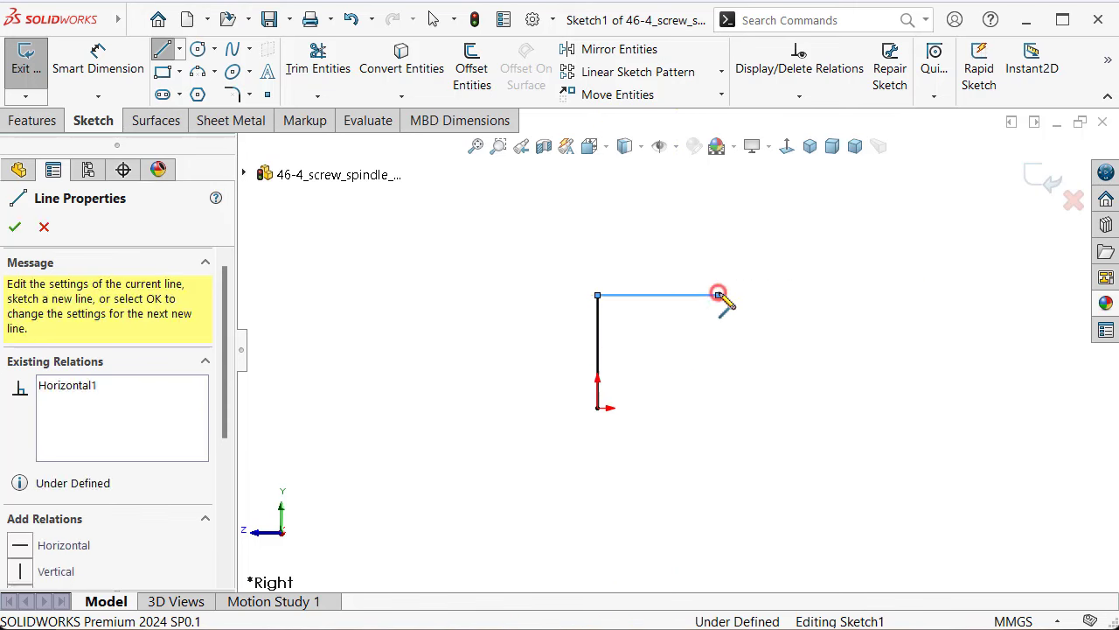
pyautogui.click(717, 318)
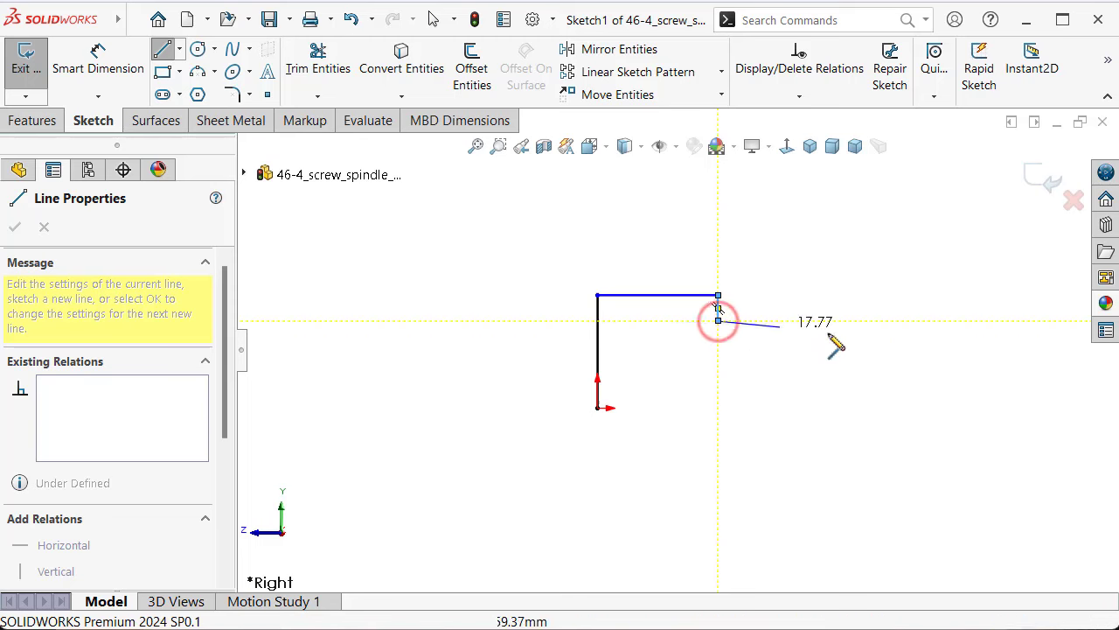
pyautogui.scroll(2, 875, 348)
pyautogui.scroll(1, 971, 347)
# Draw the middle and end sections and close the stepped outline back at the origin
pyautogui.scroll(-1, 967, 348)
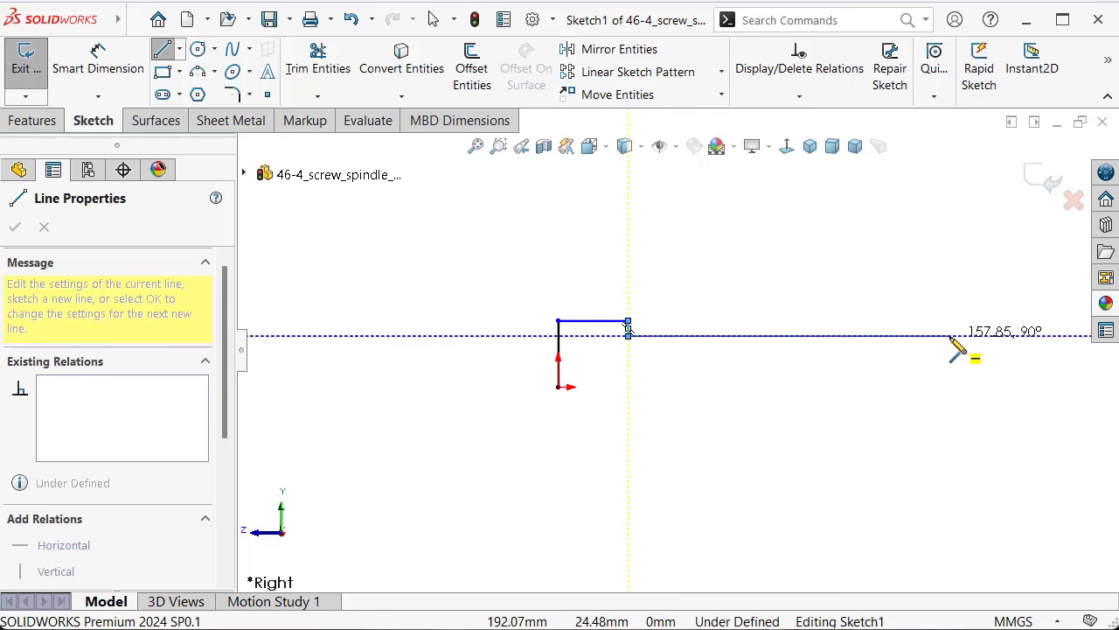
pyautogui.scroll(1, 942, 343)
pyautogui.scroll(-1, 927, 350)
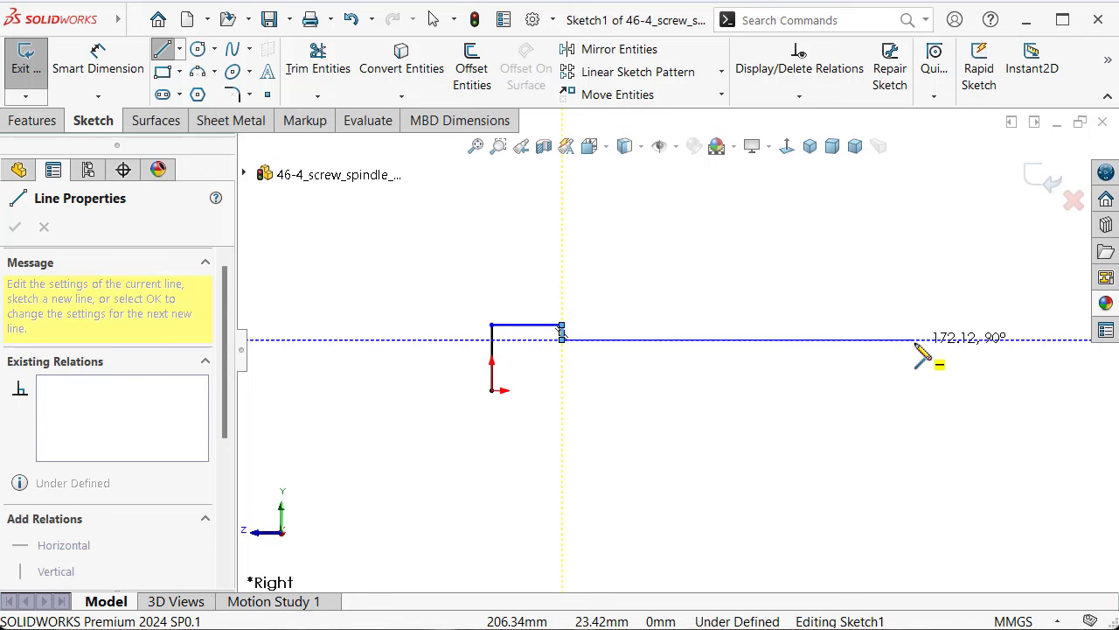
pyautogui.click(894, 340)
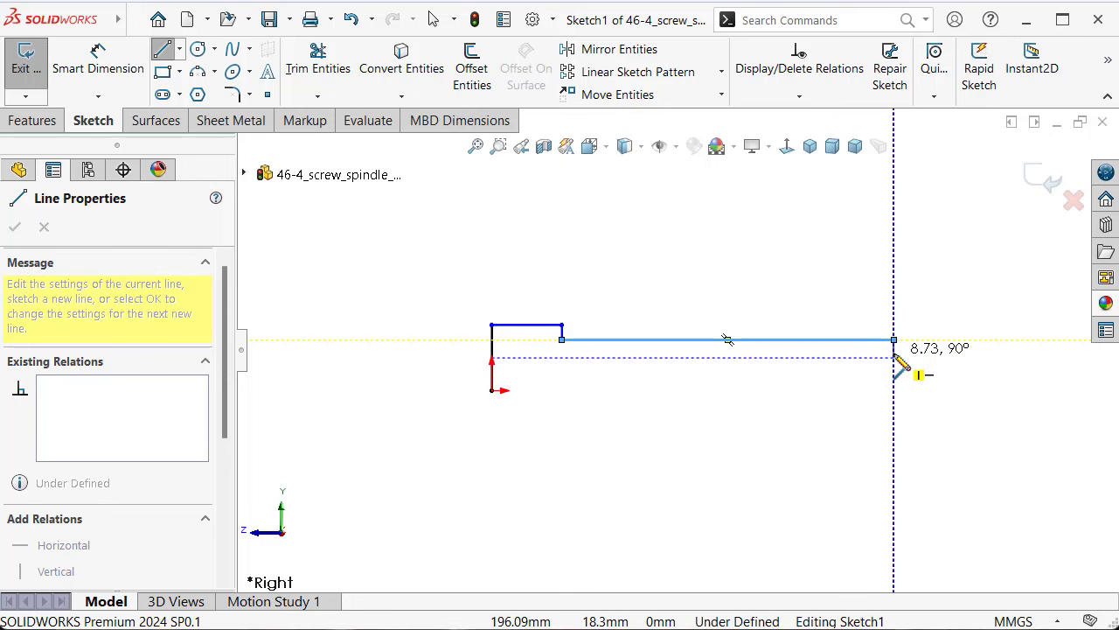
pyautogui.scroll(-2, 898, 359)
pyautogui.click(853, 348)
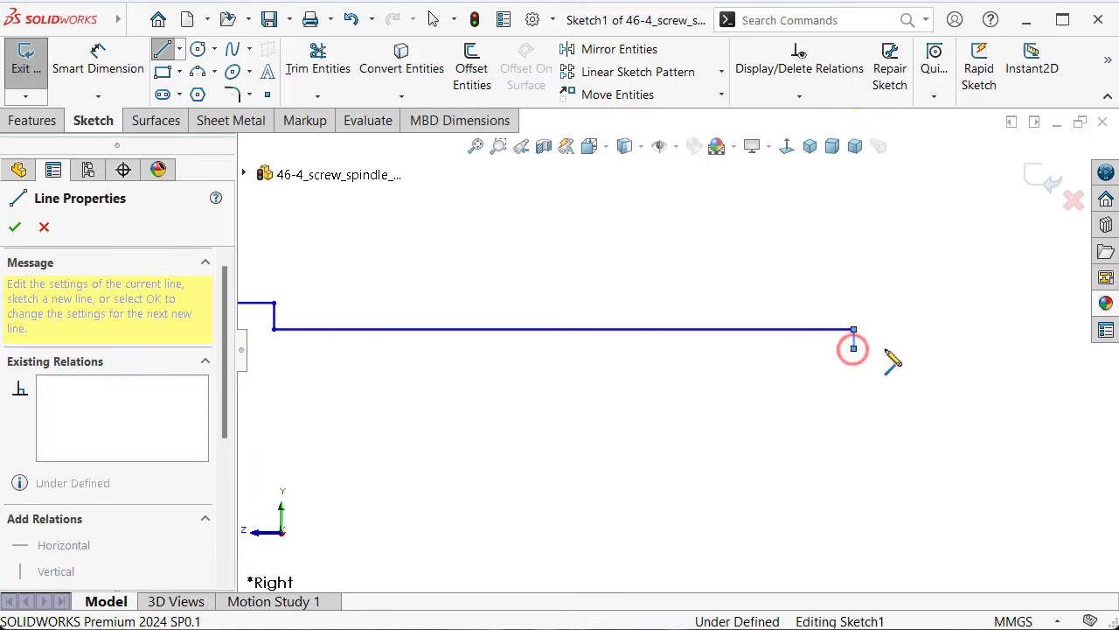
pyautogui.click(947, 349)
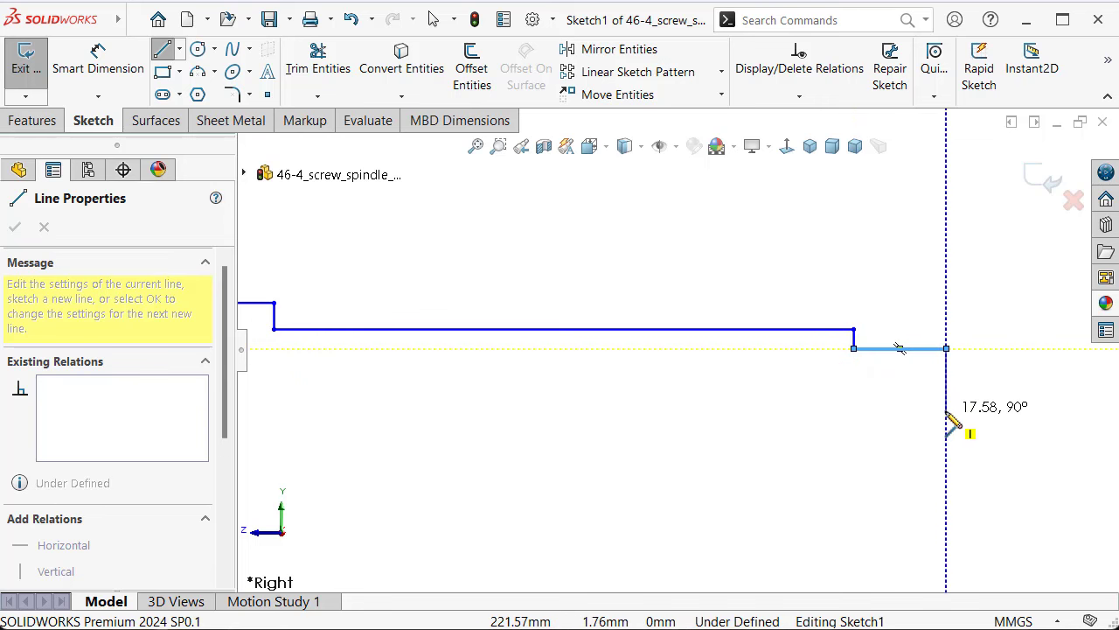
pyautogui.press('z')
pyautogui.press('z')
pyautogui.press('z')
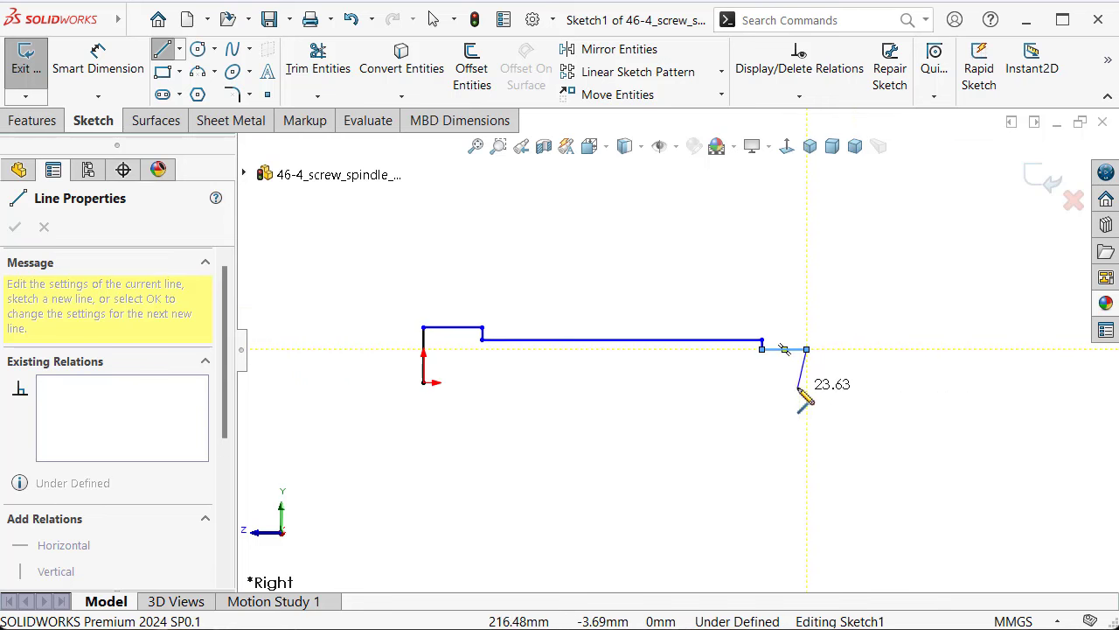
pyautogui.click(806, 382)
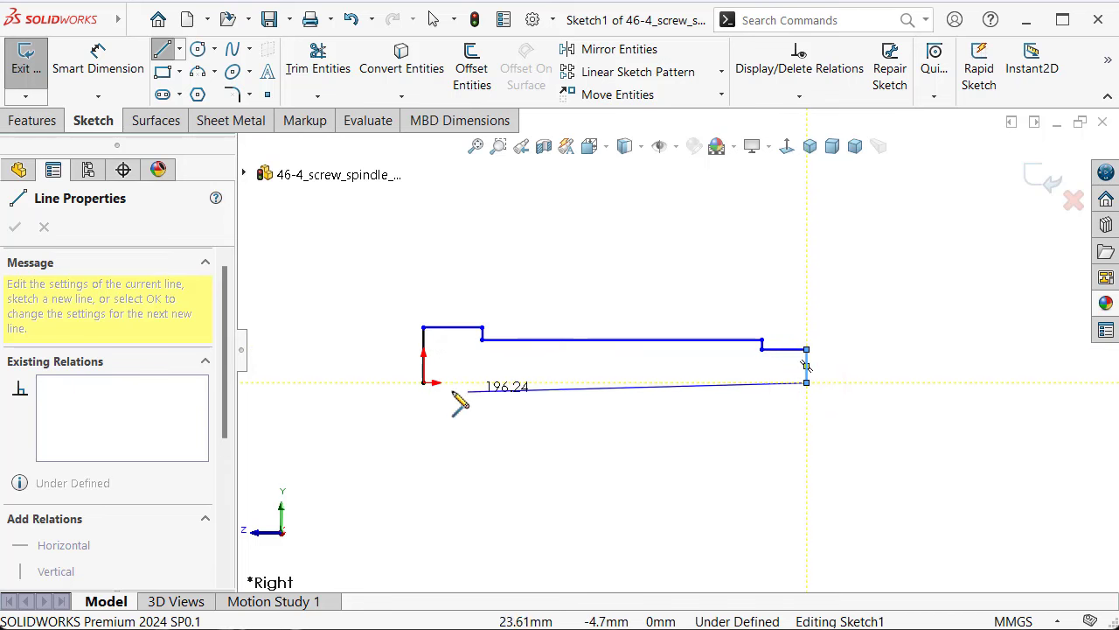
pyautogui.click(423, 382)
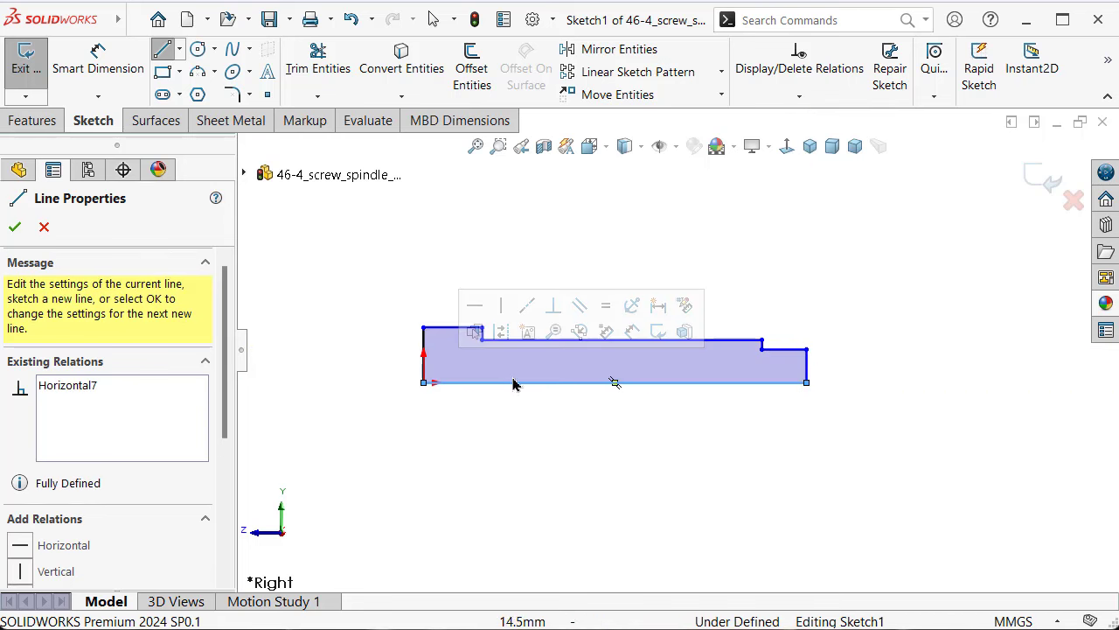
pyautogui.click(627, 329)
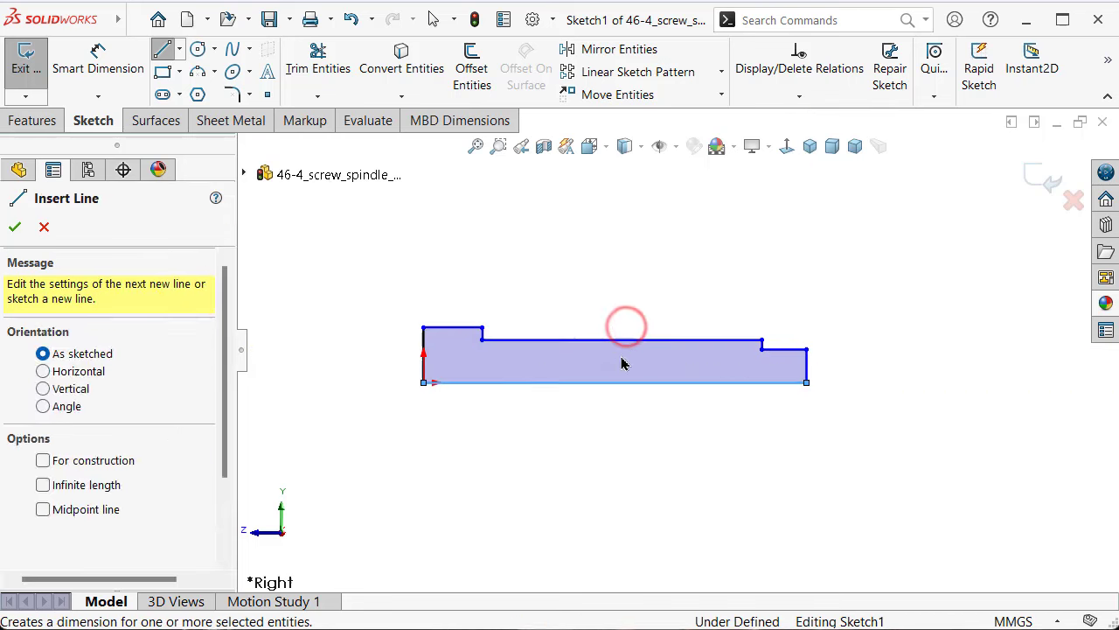
# Dimension the bottom edge to 215 mm and the first section's top edge to 35 mm
pyautogui.click(733, 382)
pyautogui.click(698, 496)
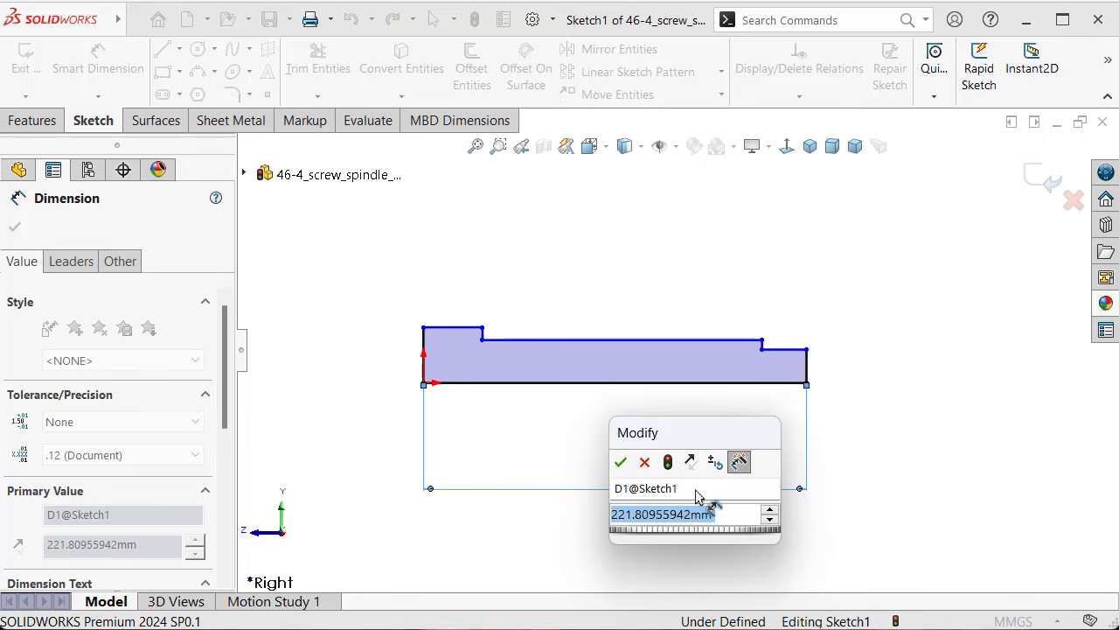
pyautogui.write('21')
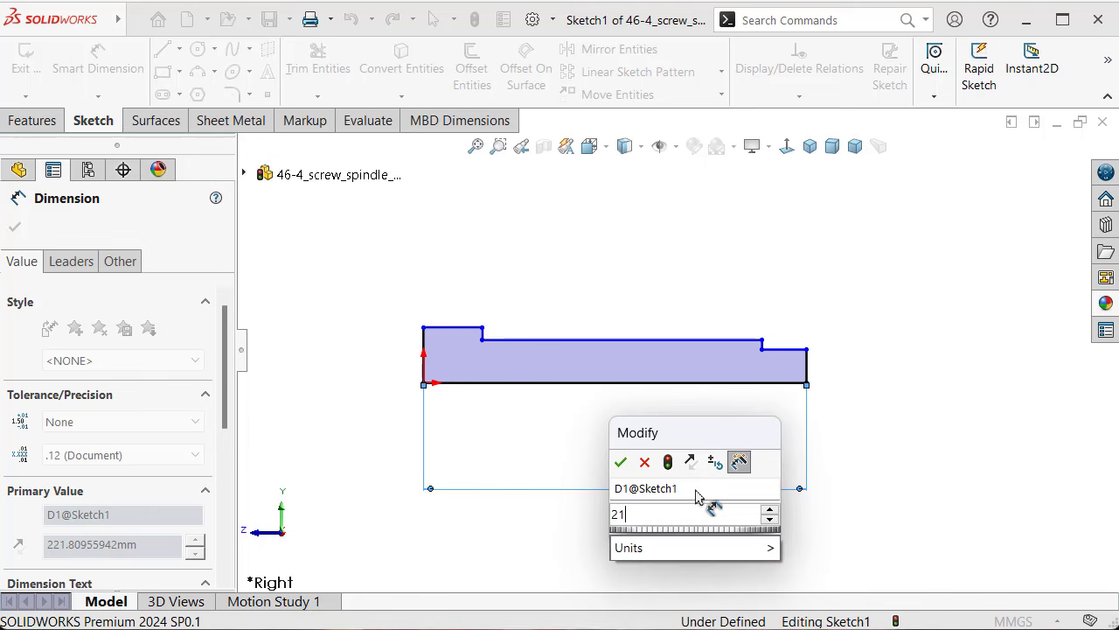
pyautogui.write('5')
pyautogui.press('Return')
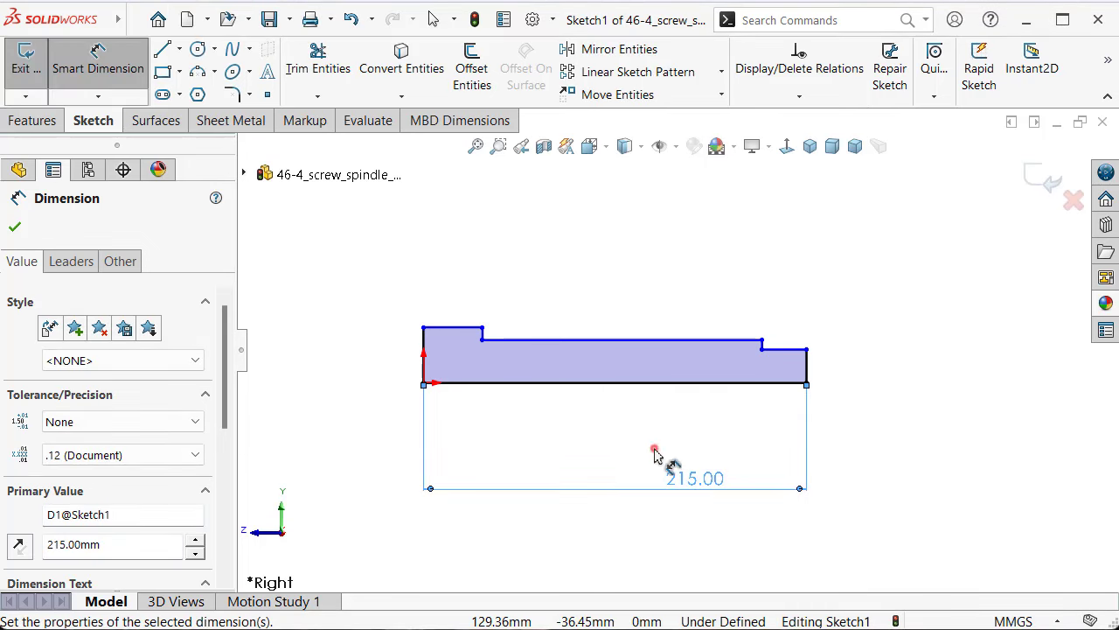
pyautogui.click(656, 454)
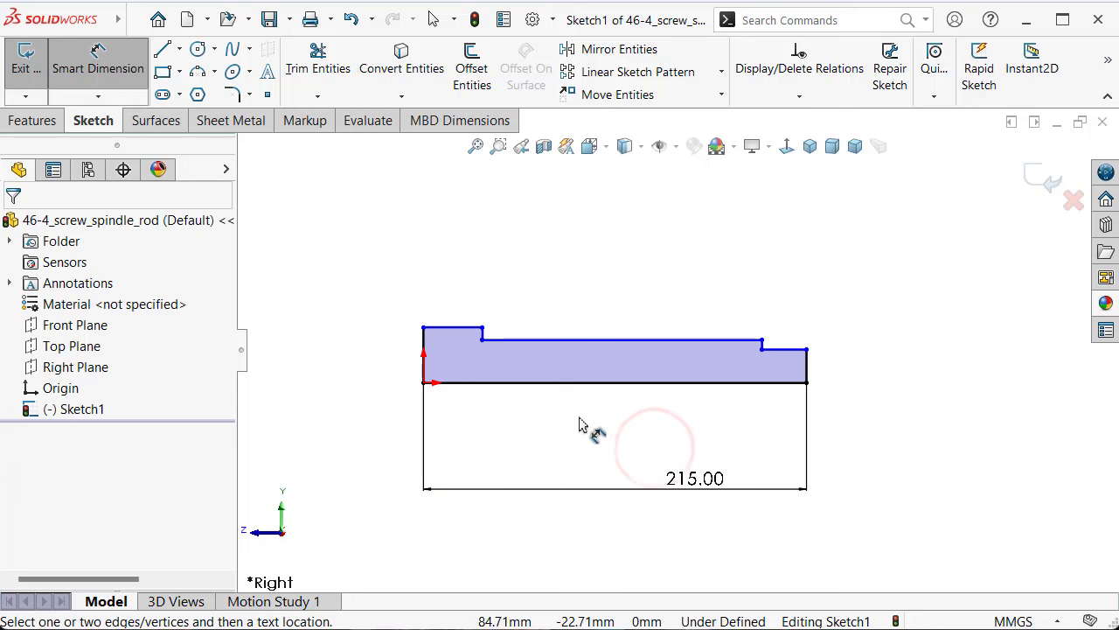
pyautogui.click(451, 328)
pyautogui.click(454, 271)
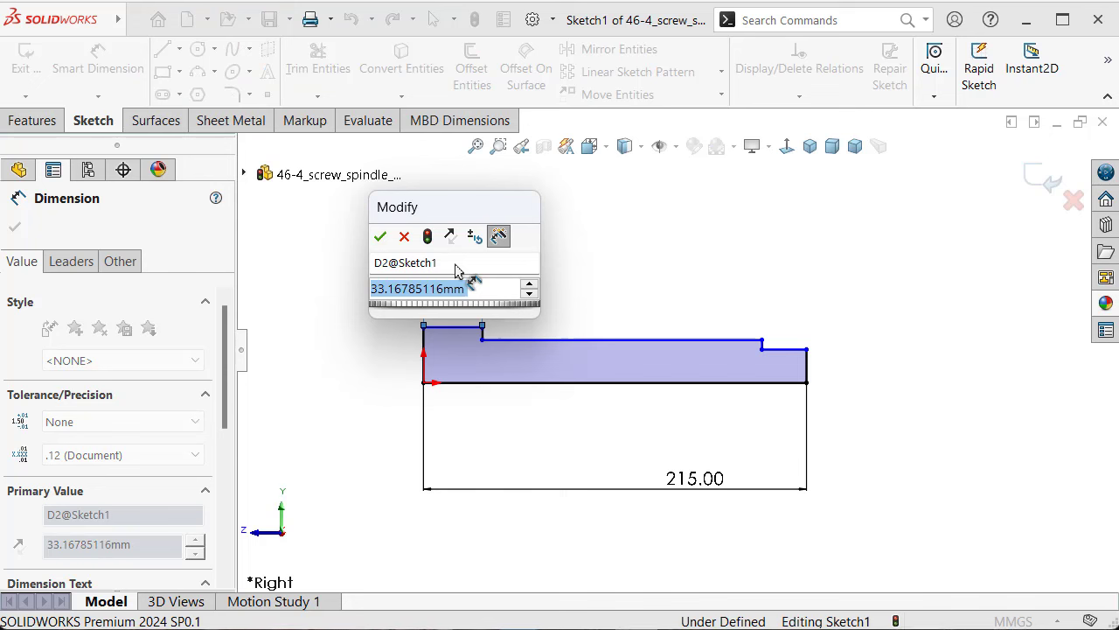
pyautogui.write('2')
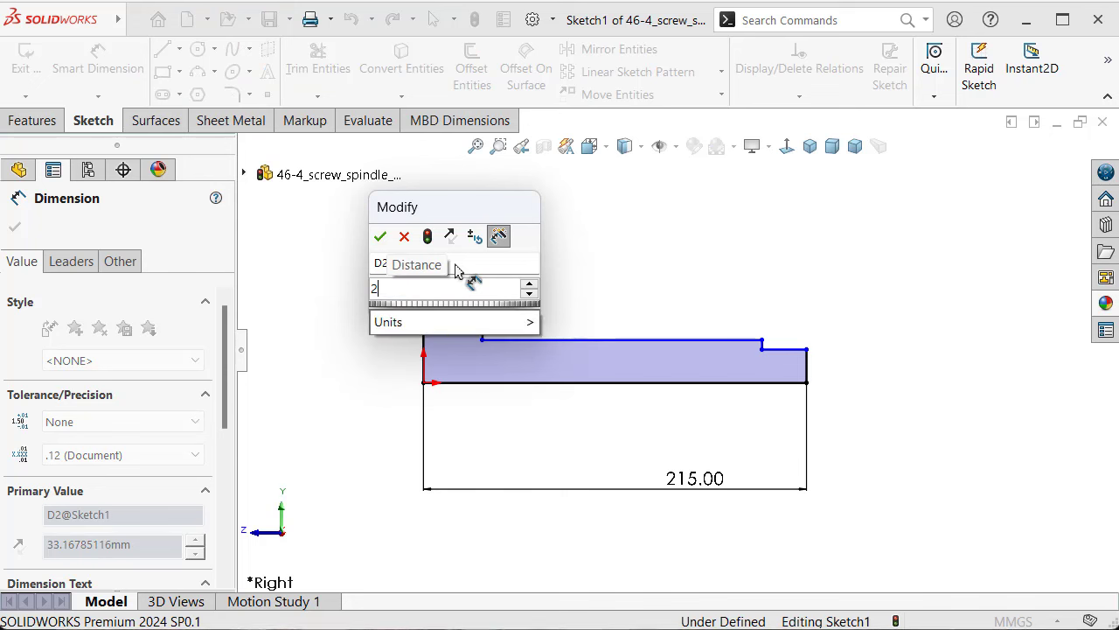
pyautogui.press('BackSpace')
pyautogui.write('35')
pyautogui.press('Return')
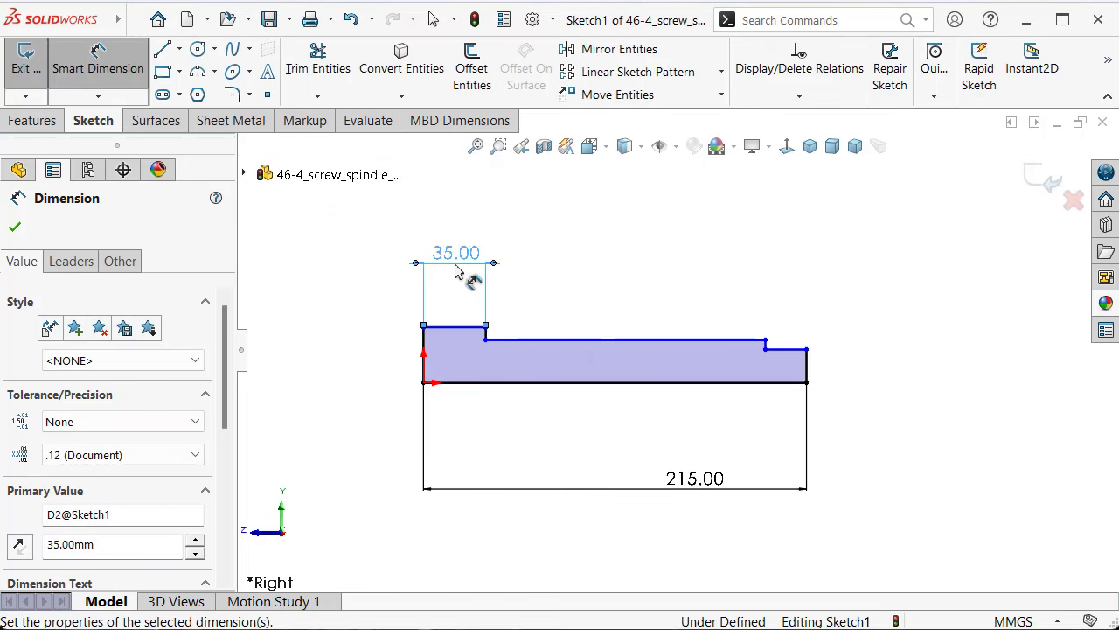
# Dimension the middle section's top edge to 150 mm
pyautogui.click(627, 340)
pyautogui.click(656, 340)
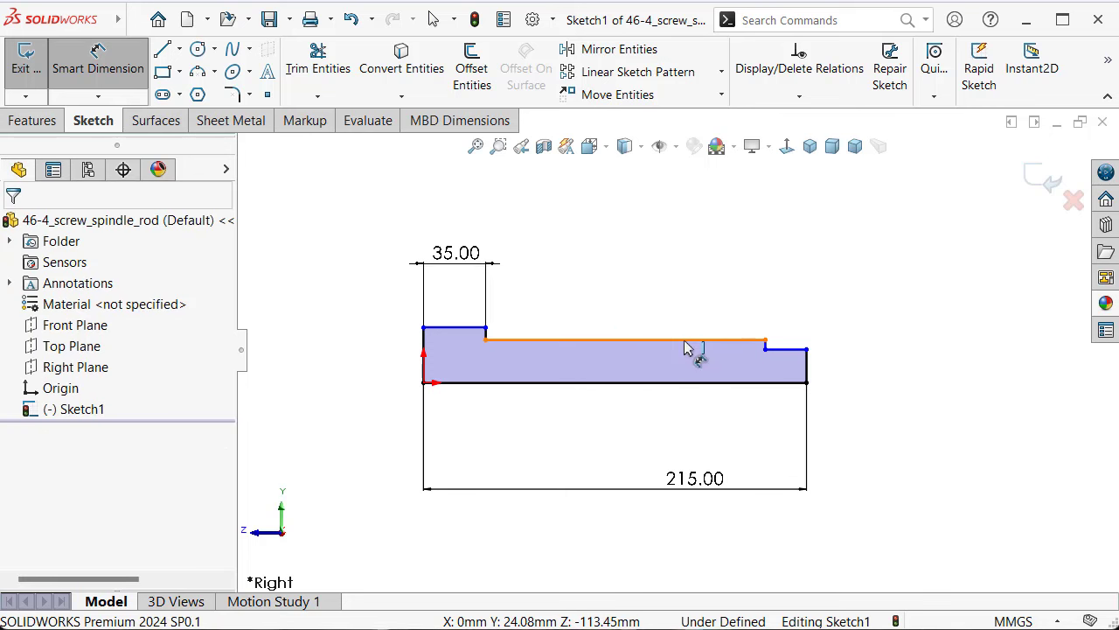
pyautogui.click(682, 341)
pyautogui.click(681, 306)
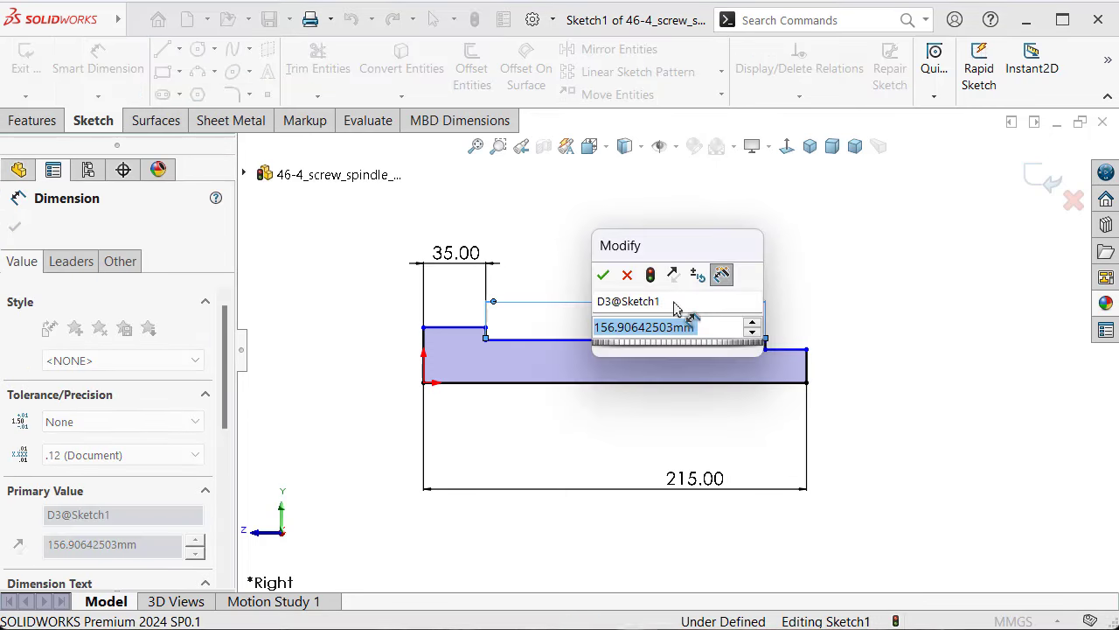
pyautogui.write('150')
pyautogui.press('Return')
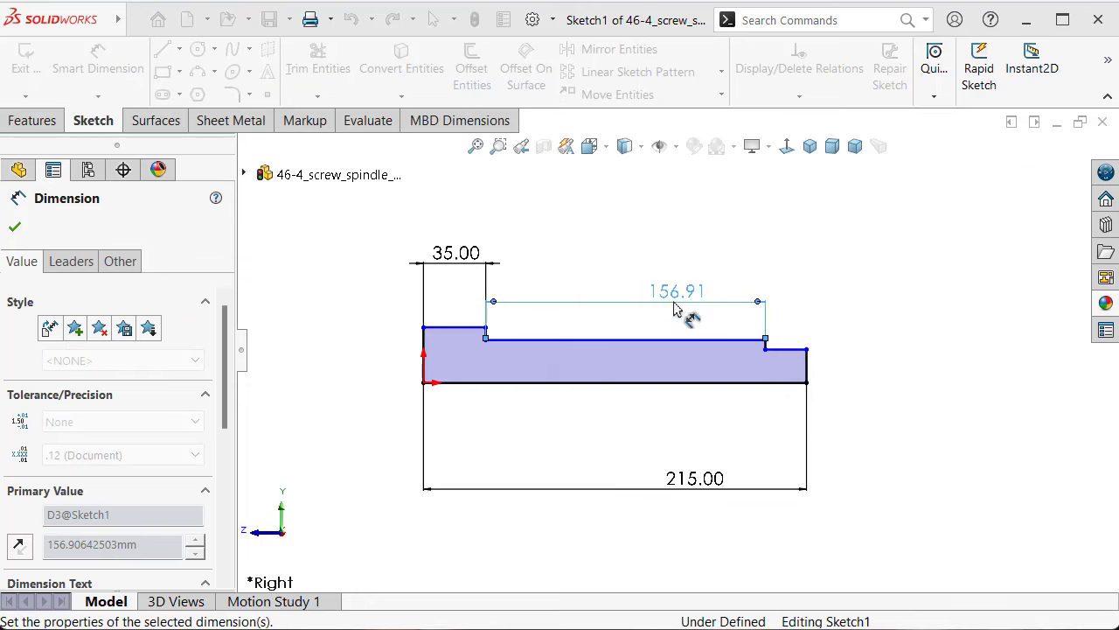
pyautogui.scroll(-1, 804, 322)
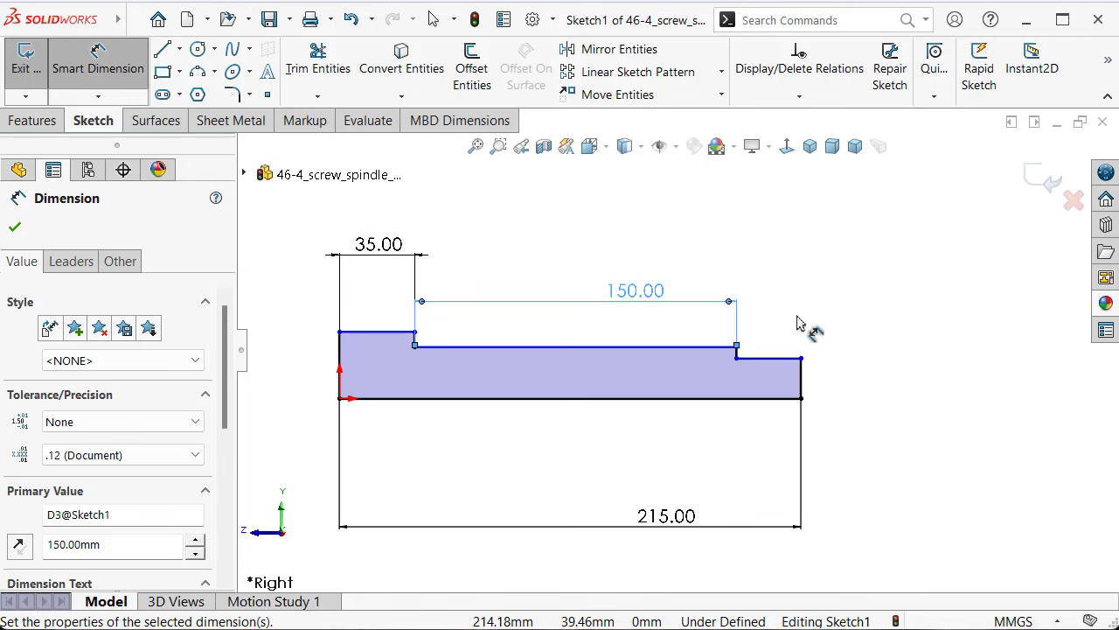
# Set the middle section's height to 12 mm
pyautogui.press('Escape')
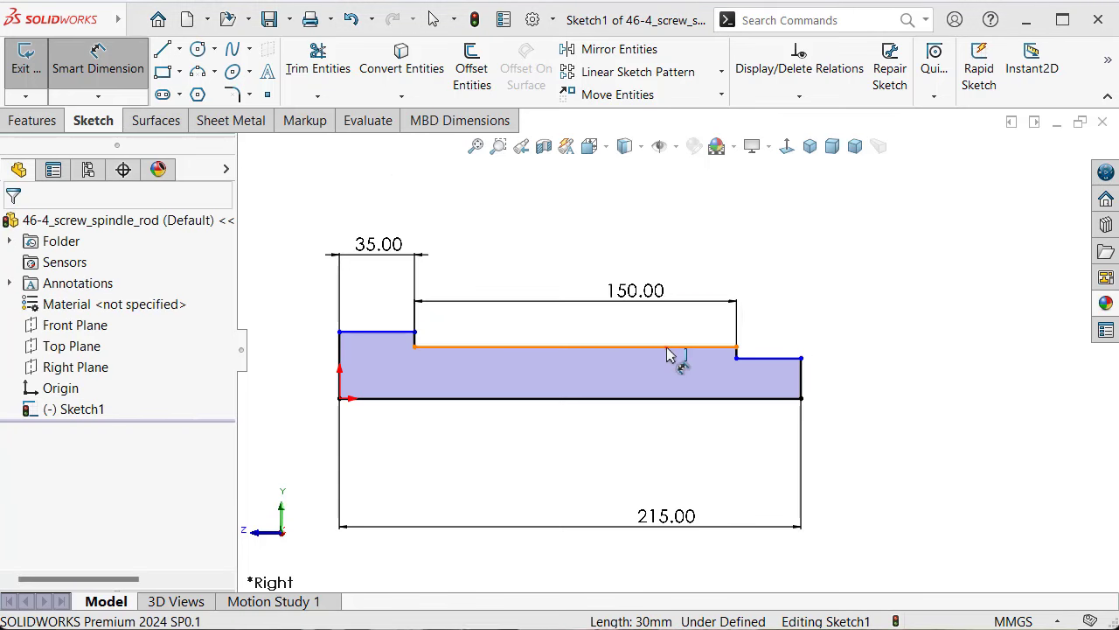
pyautogui.click(669, 347)
pyautogui.click(672, 398)
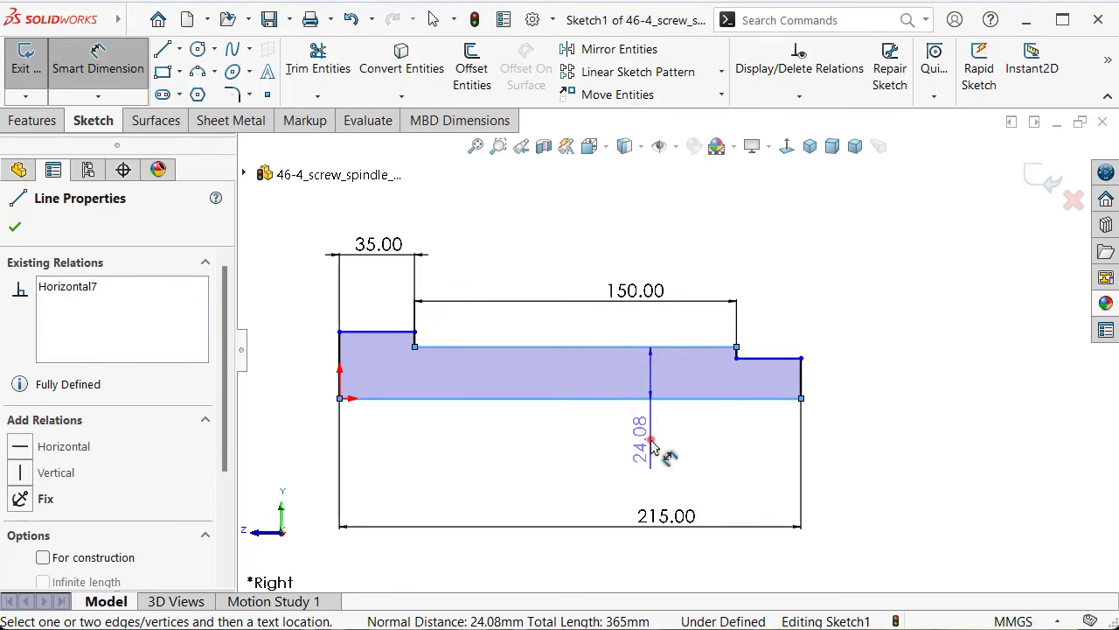
pyautogui.click(651, 446)
pyautogui.write('12')
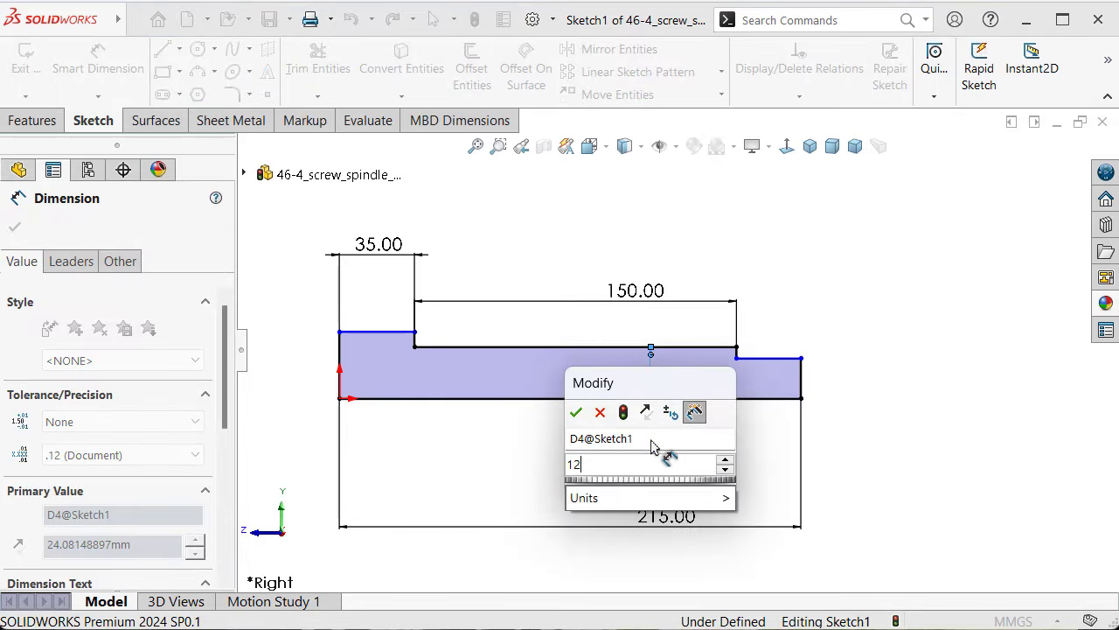
pyautogui.press('Return')
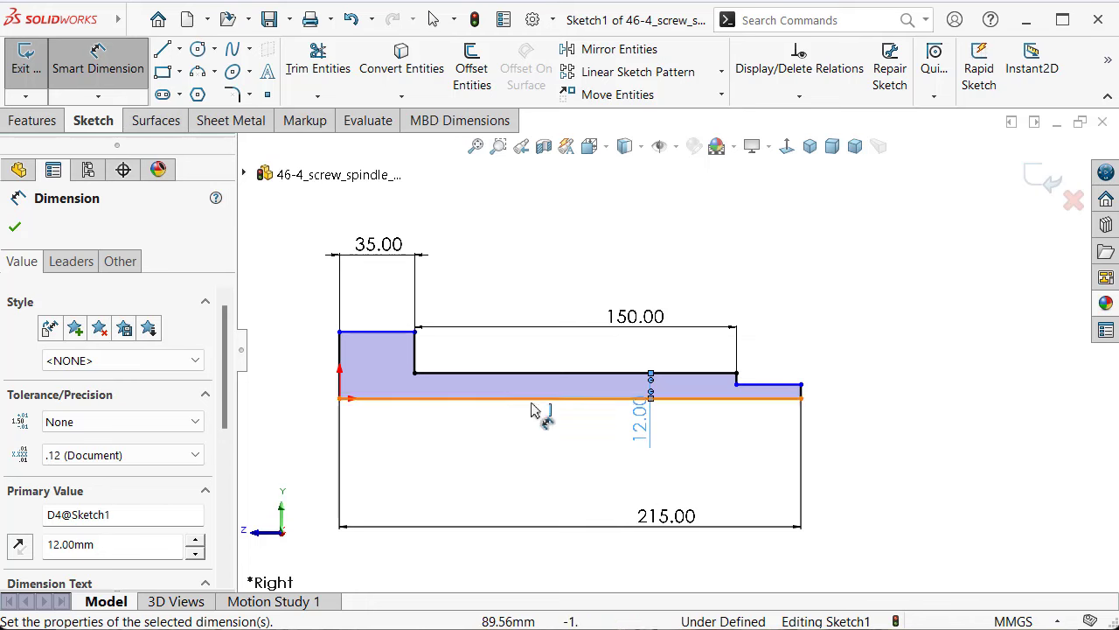
pyautogui.scroll(-1, 531, 411)
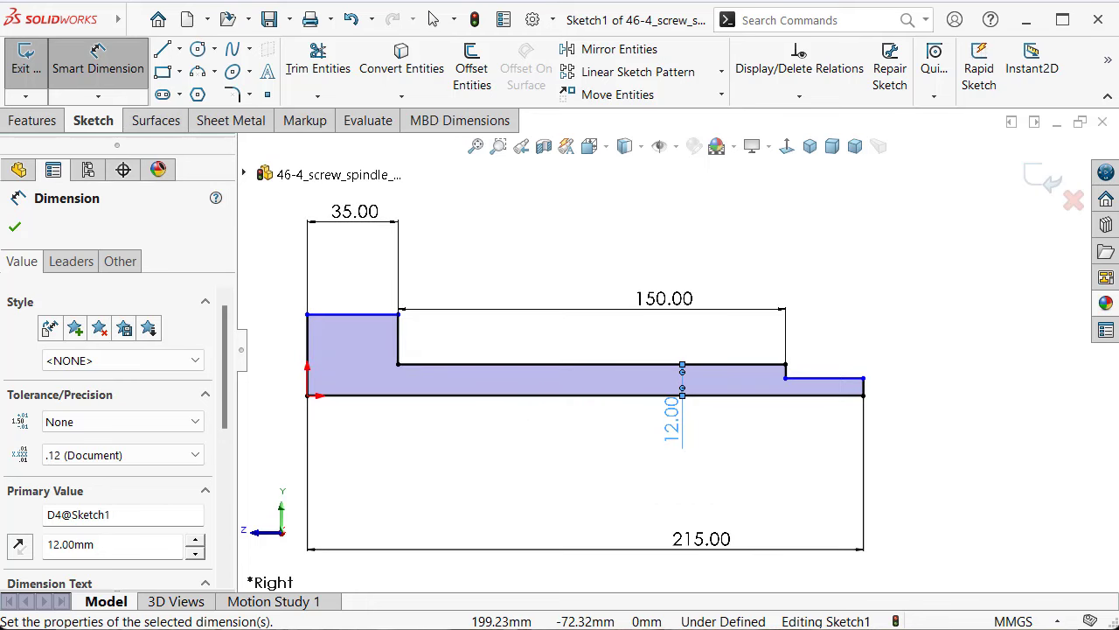
pyautogui.scroll(-4, 820, 354)
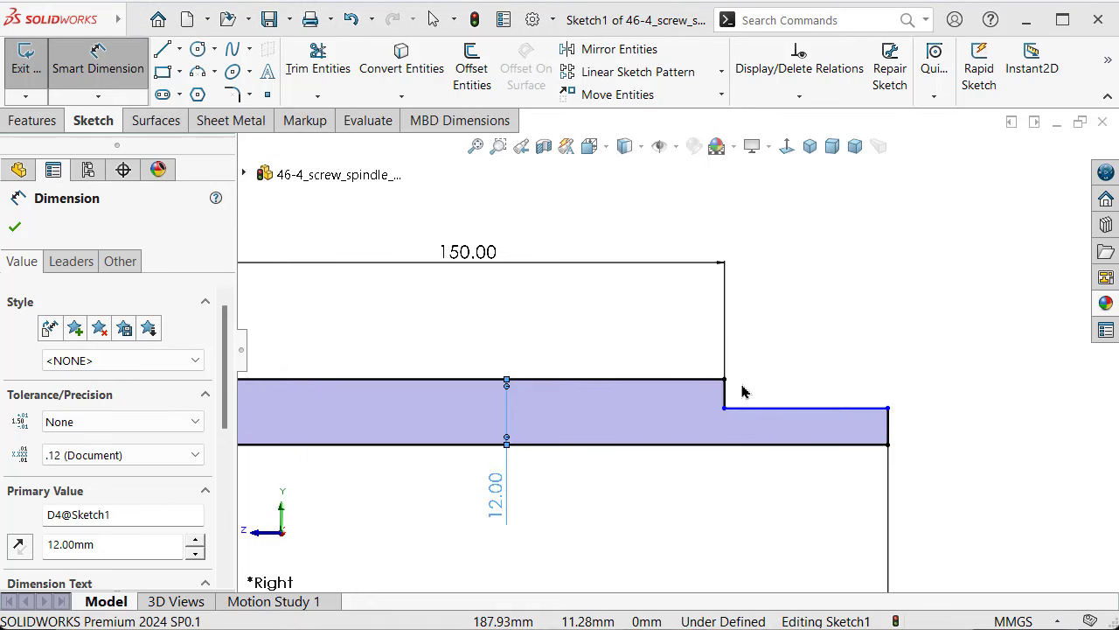
# Dimension the short vertical step edge to 3.5 mm
pyautogui.rightClick(813, 348)
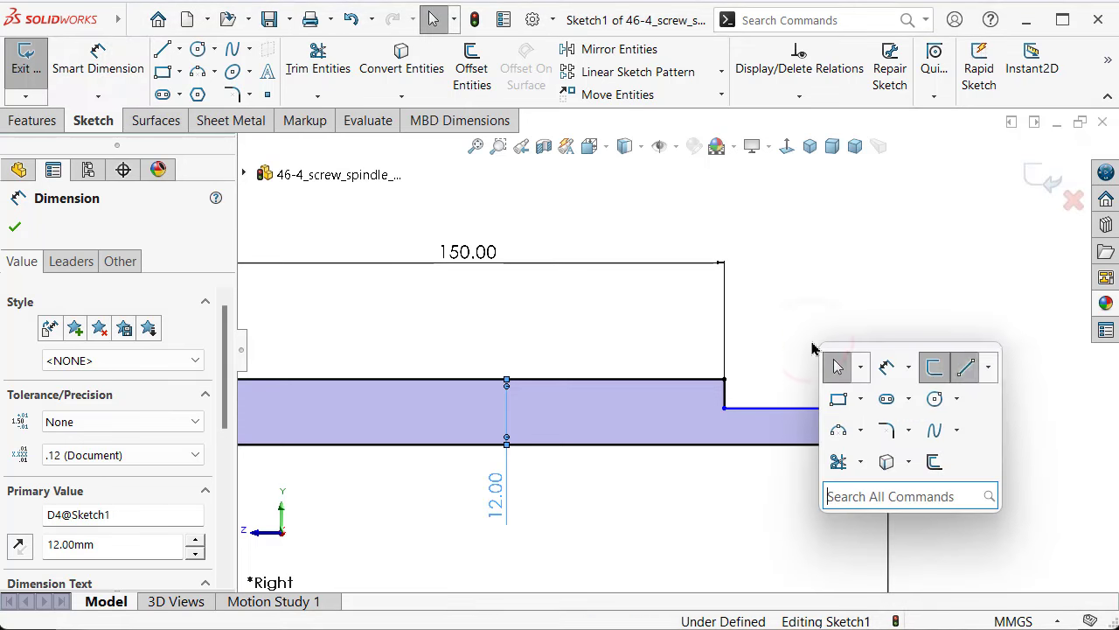
pyautogui.click(880, 359)
pyautogui.click(731, 399)
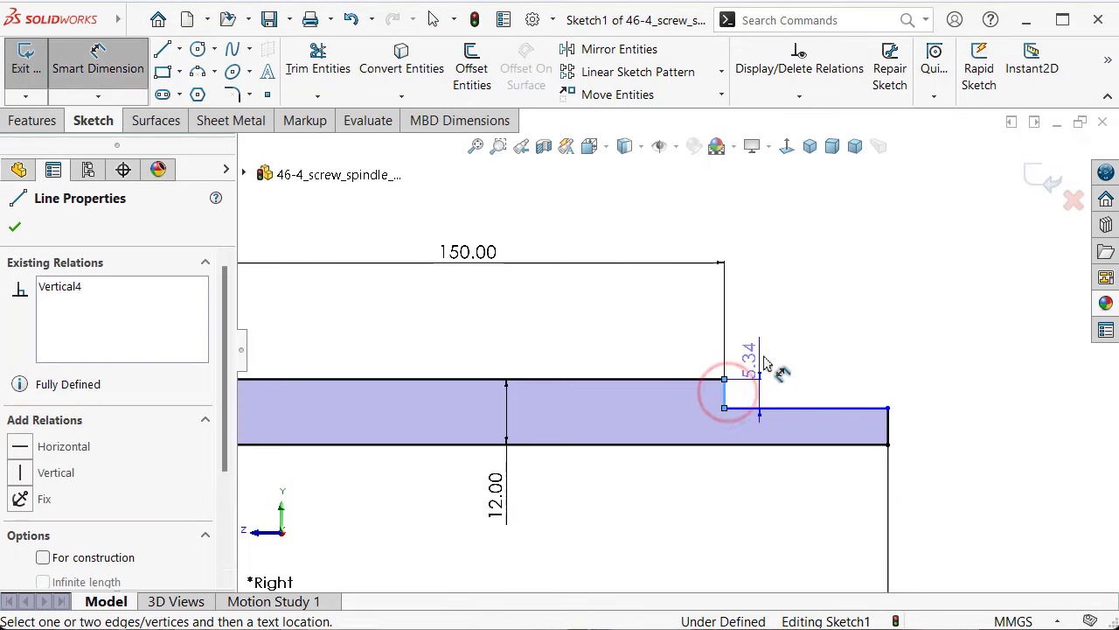
pyautogui.click(760, 324)
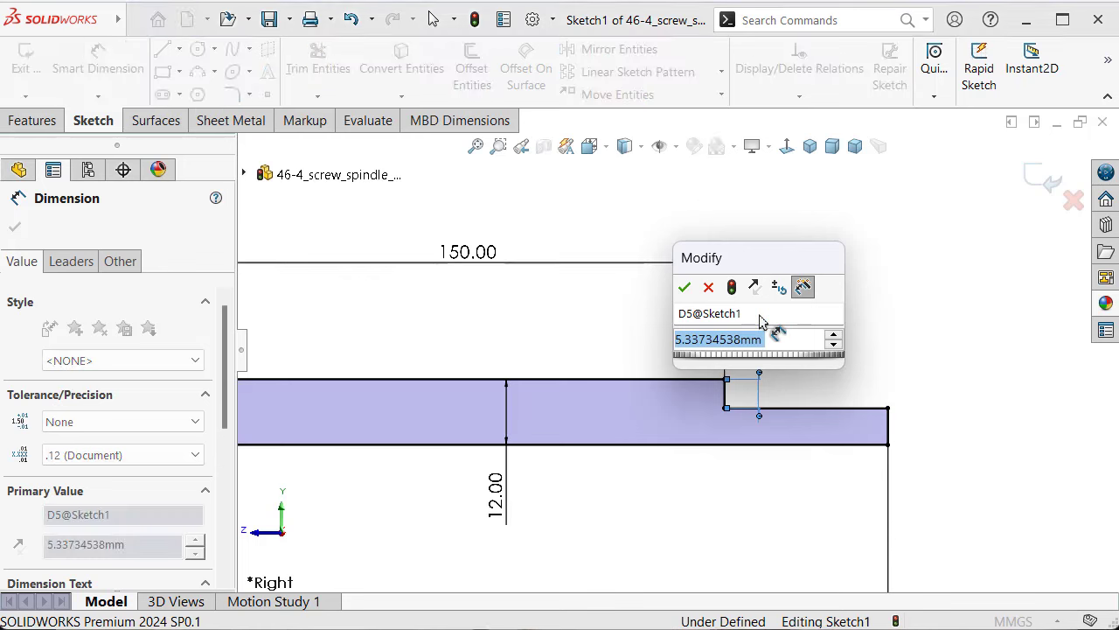
pyautogui.write('3.5')
pyautogui.press('Return')
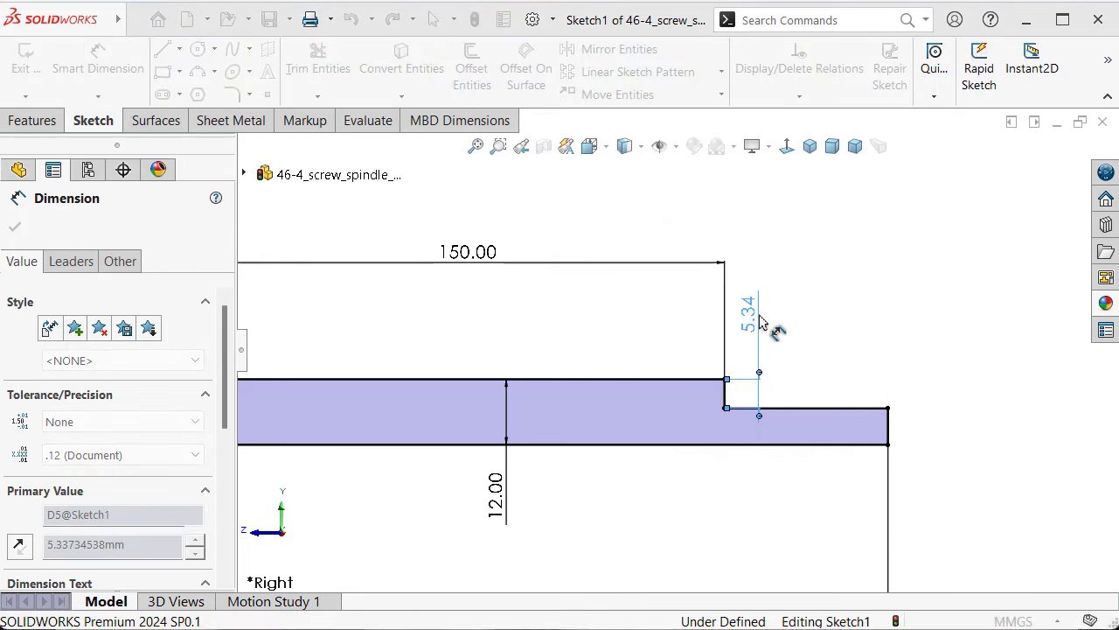
pyautogui.click(883, 312)
# Dimension the left end's vertical edge to 15 mm
pyautogui.scroll(3, 512, 387)
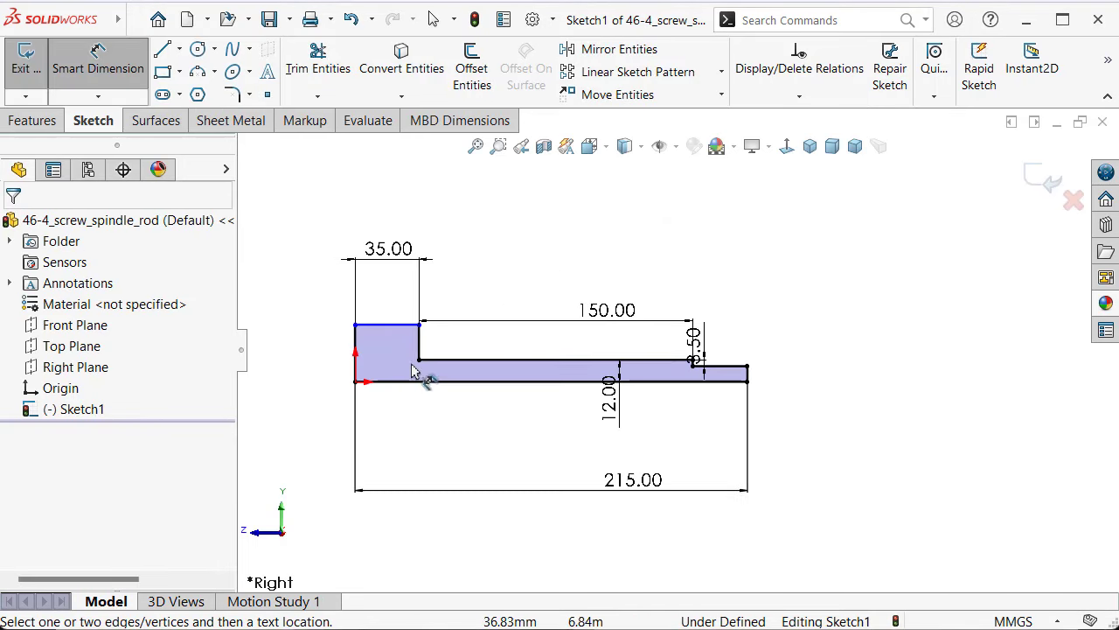
pyautogui.click(359, 343)
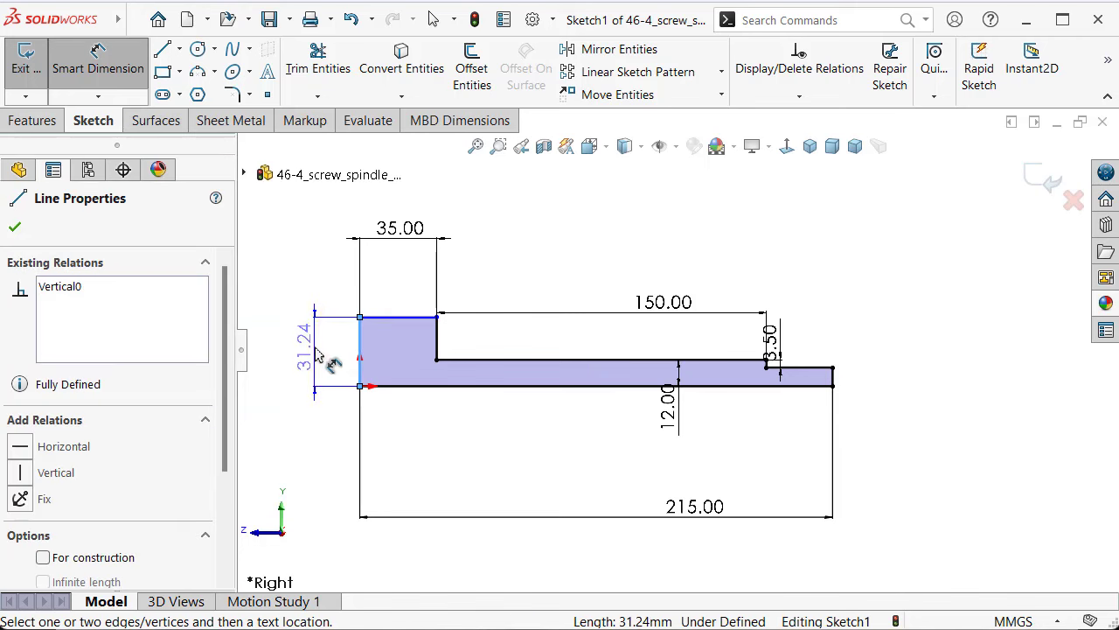
pyautogui.click(320, 354)
pyautogui.write('15')
pyautogui.press('Return')
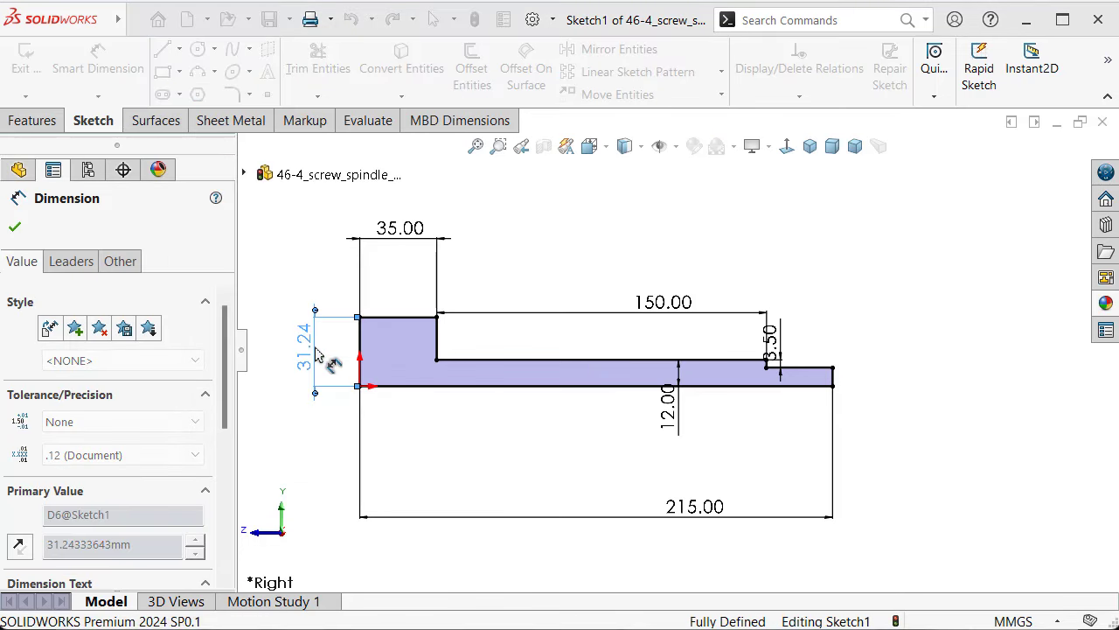
pyautogui.click(300, 289)
pyautogui.scroll(3, 385, 326)
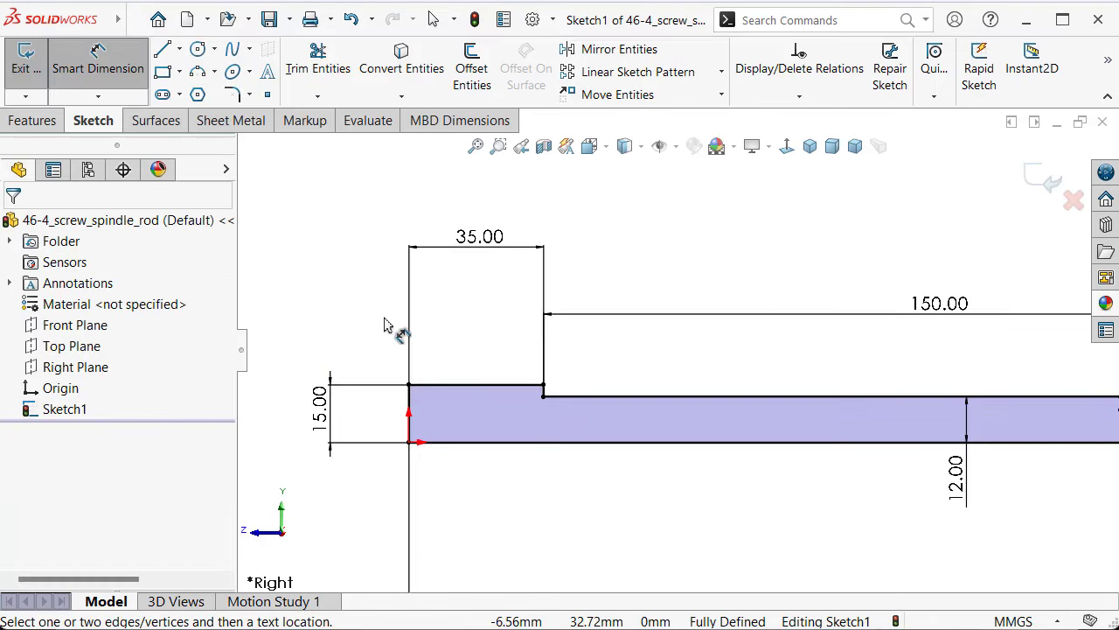
# Add 1 mm sketch fillets to the top-left corner and the small step's inner corner
pyautogui.press('s')
pyautogui.click(459, 408)
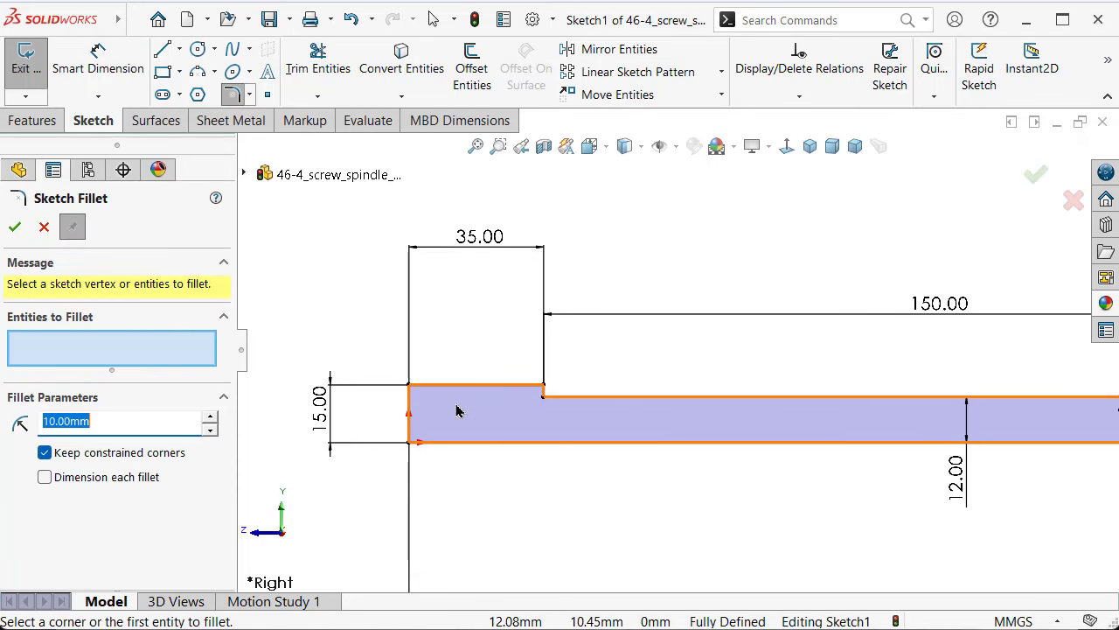
pyautogui.write('1')
pyautogui.scroll(-1, 306, 332)
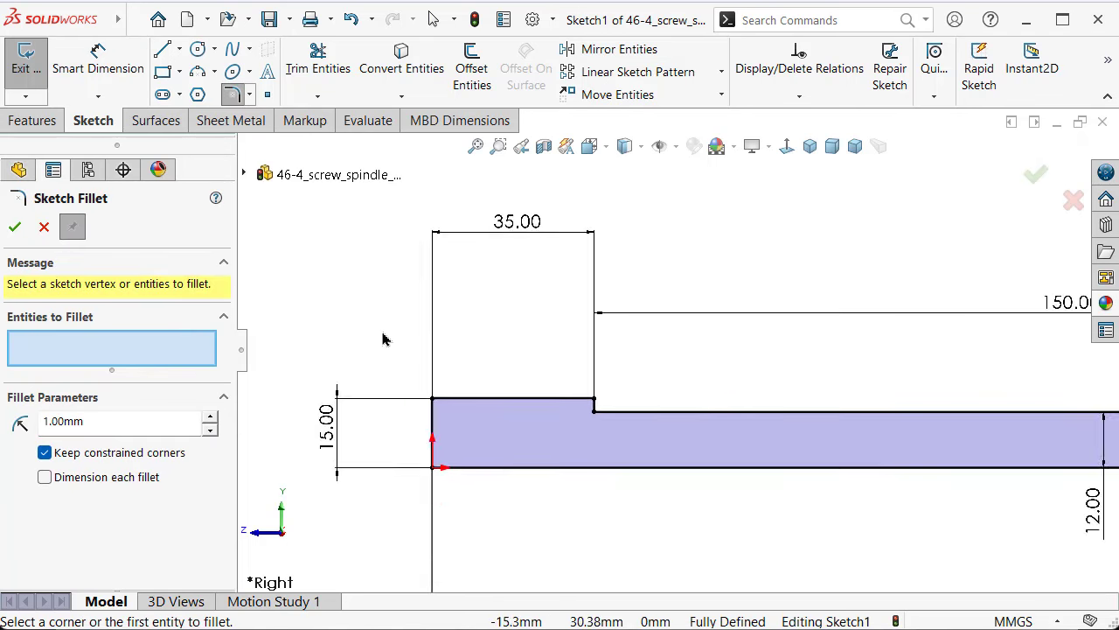
pyautogui.scroll(-2, 382, 338)
pyautogui.click(490, 434)
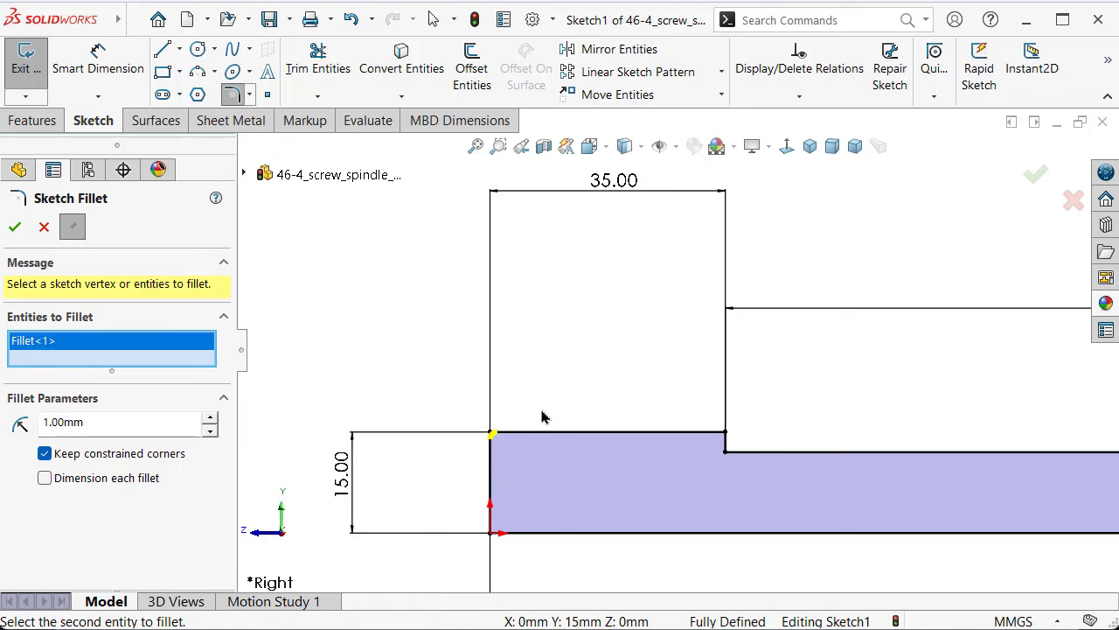
pyautogui.scroll(2, 612, 402)
pyautogui.scroll(2, 787, 376)
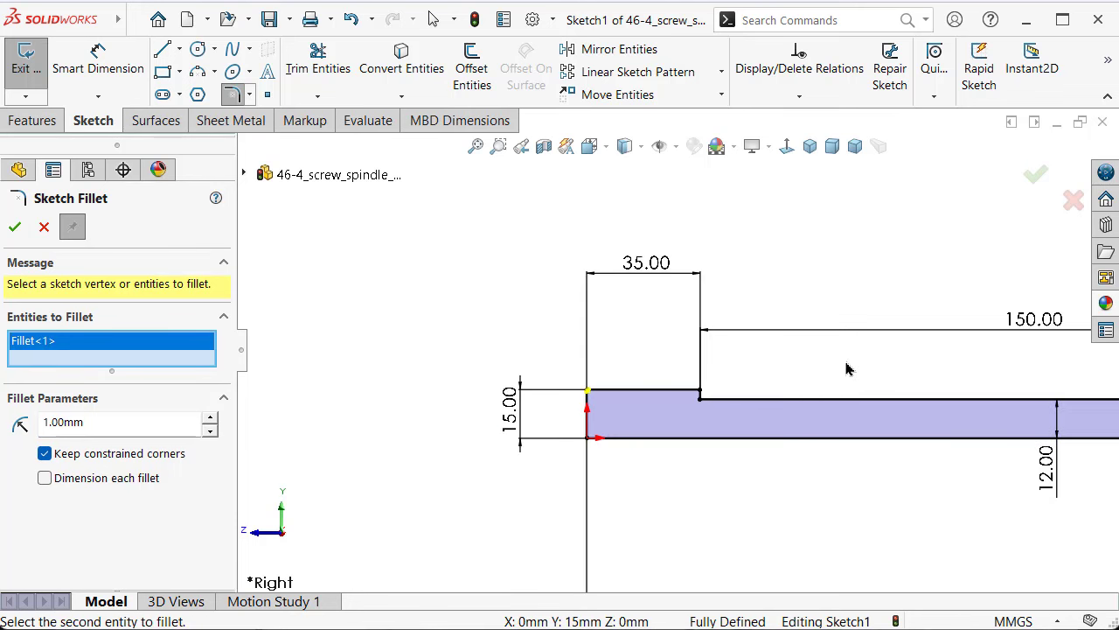
pyautogui.scroll(2, 866, 370)
pyautogui.scroll(-3, 879, 368)
pyautogui.scroll(-2, 911, 364)
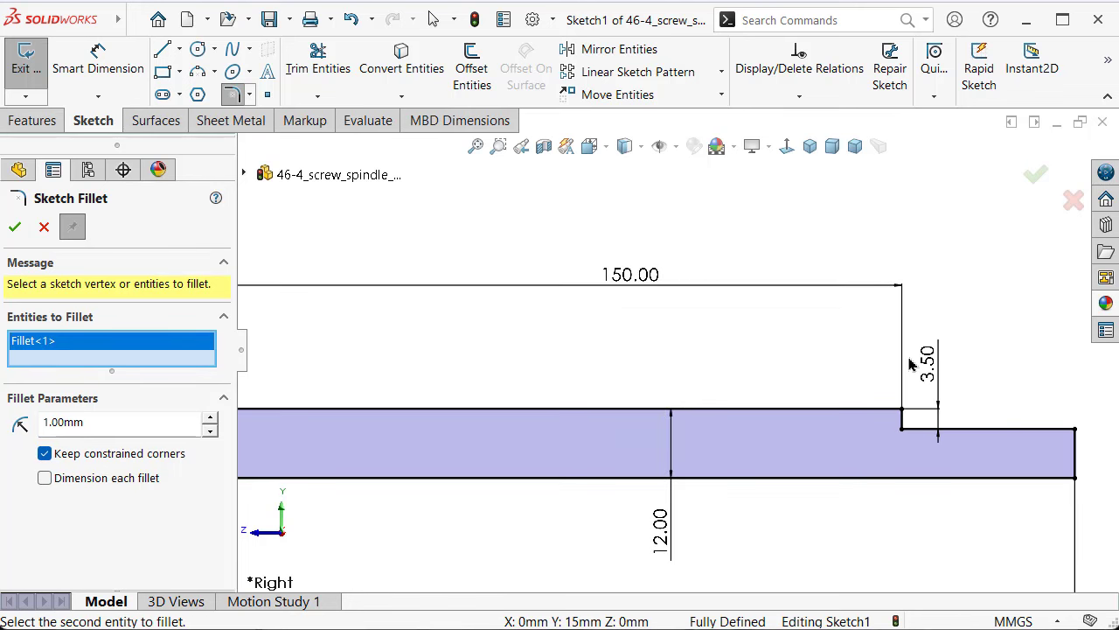
pyautogui.scroll(2, 911, 365)
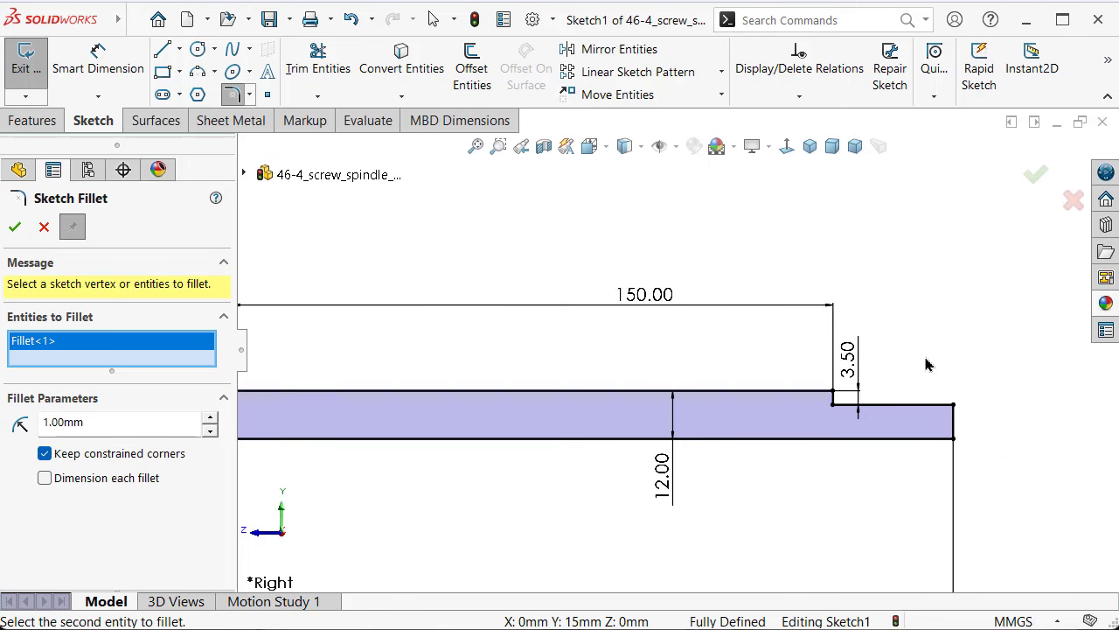
pyautogui.scroll(-4, 872, 428)
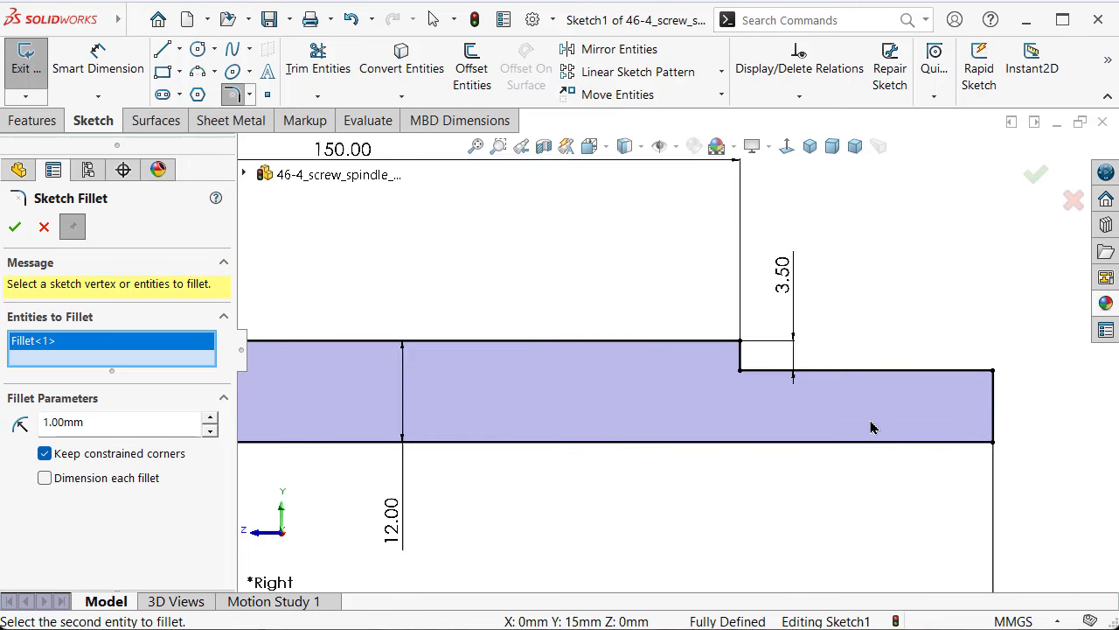
pyautogui.click(741, 372)
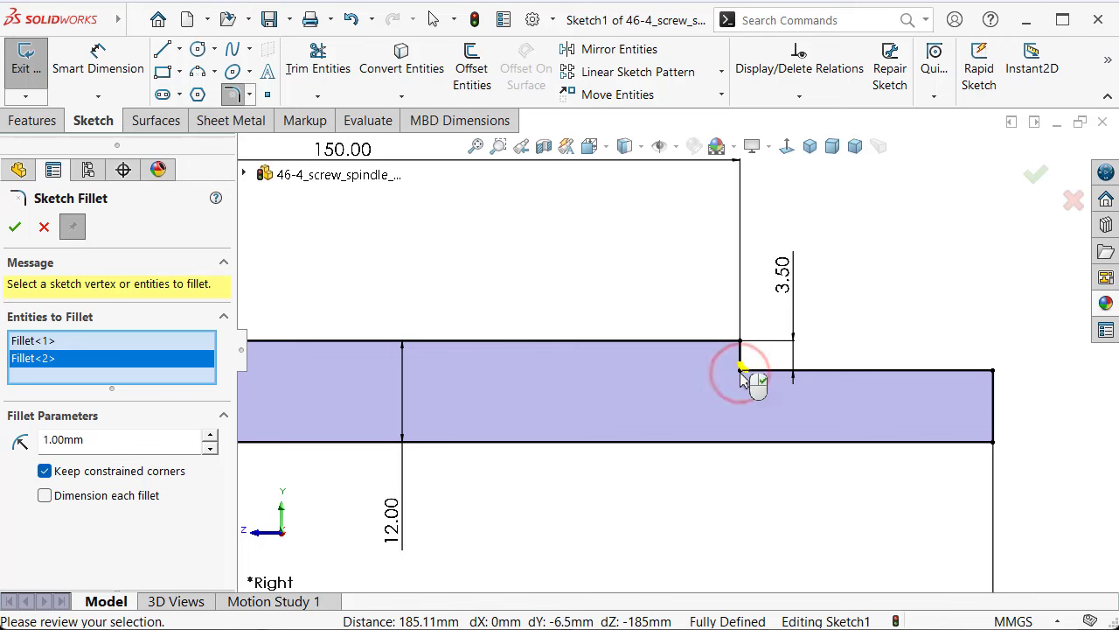
pyautogui.rightClick(740, 373)
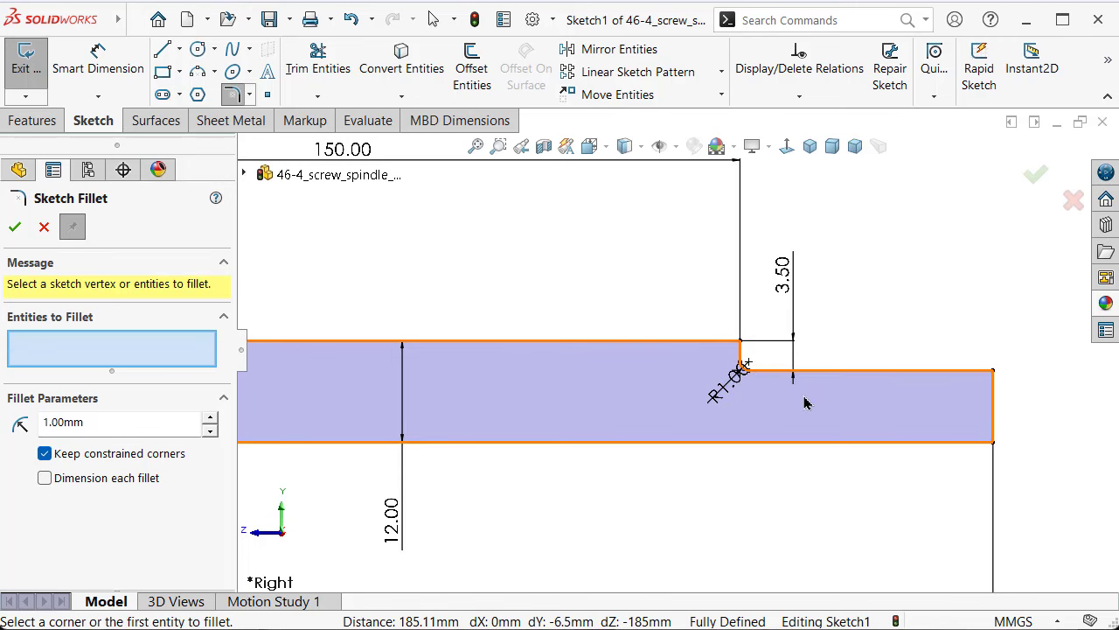
pyautogui.scroll(2, 678, 352)
pyautogui.click(15, 226)
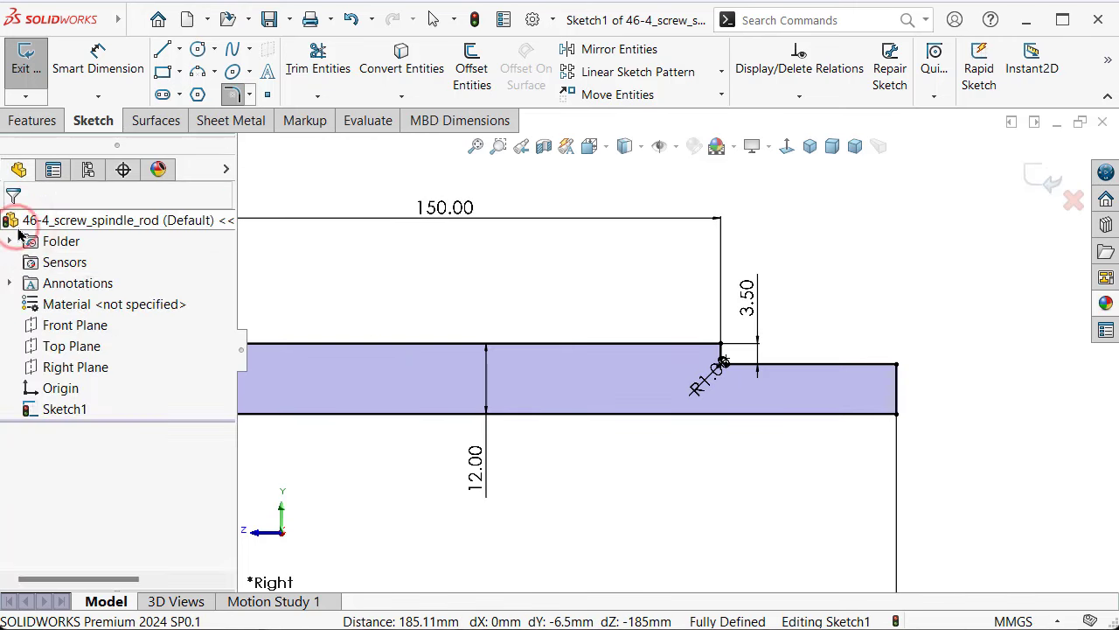
# Bevel the rod's right-end top corner with an equal-distance 2 mm sketch chamfer
pyautogui.click(250, 94)
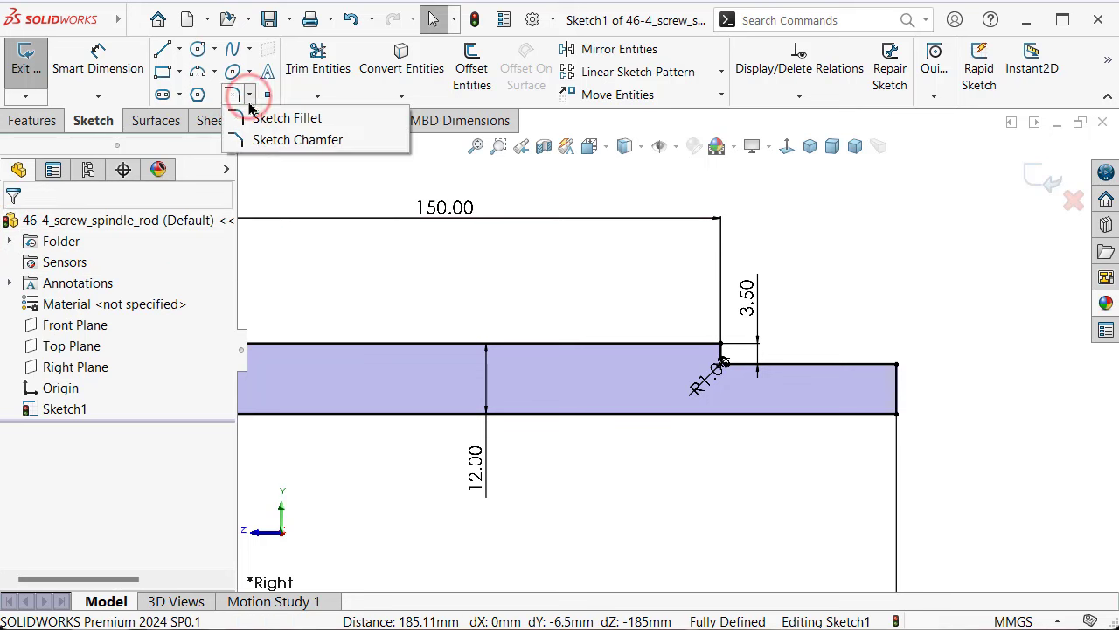
pyautogui.click(263, 139)
pyautogui.write('2')
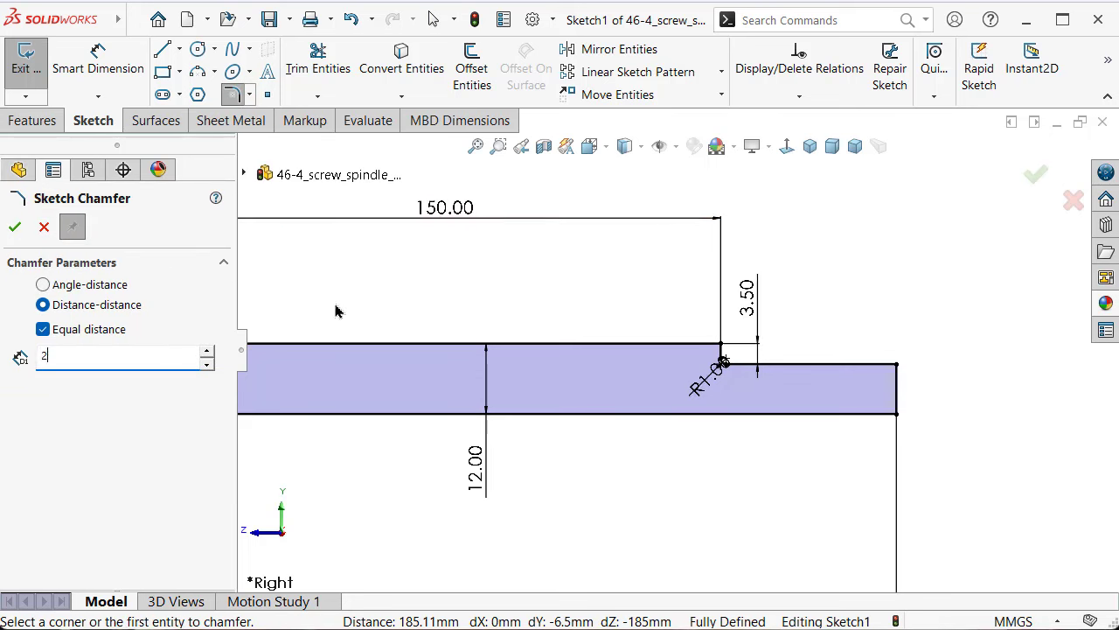
pyautogui.click(353, 258)
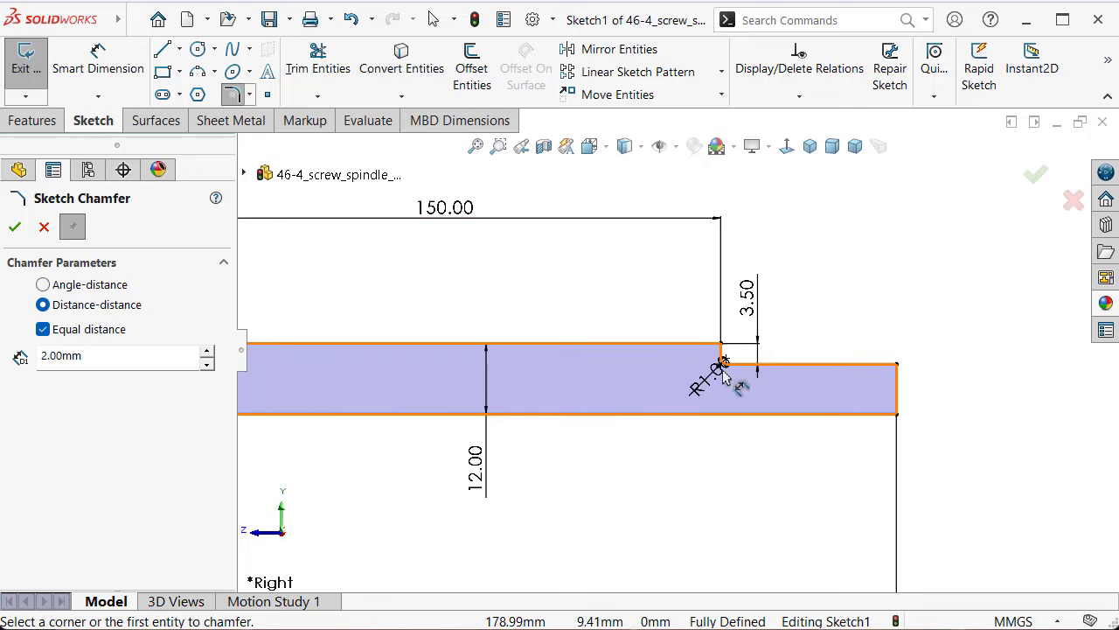
pyautogui.click(900, 372)
pyautogui.press('Escape')
pyautogui.scroll(-2, 880, 362)
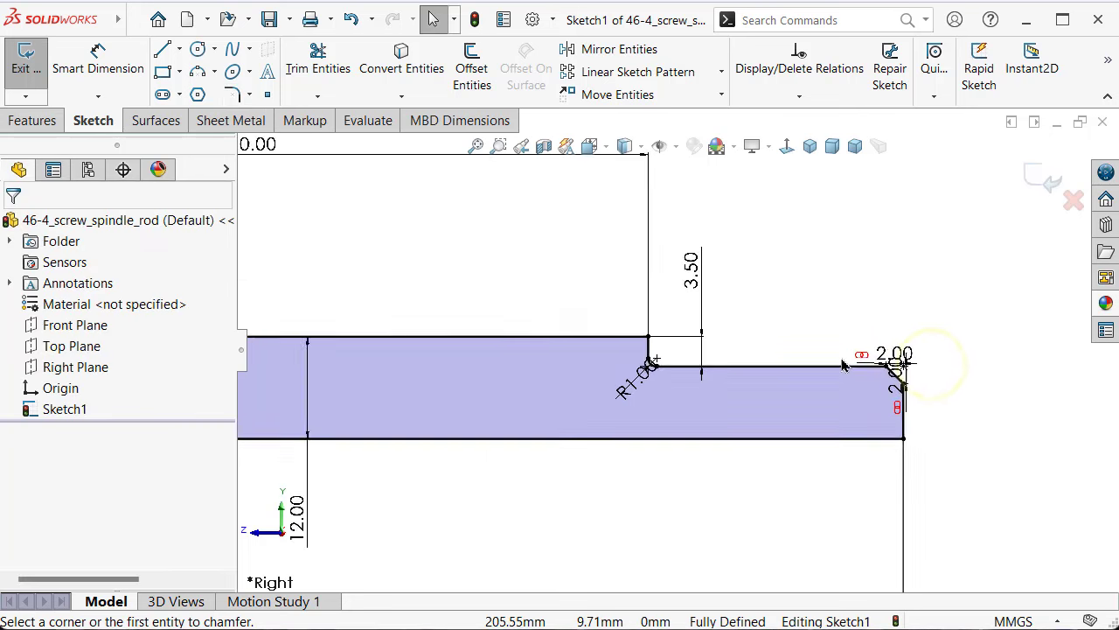
pyautogui.scroll(-2, 840, 358)
pyautogui.moveTo(837, 335); pyautogui.dragTo(927, 312, button='right')
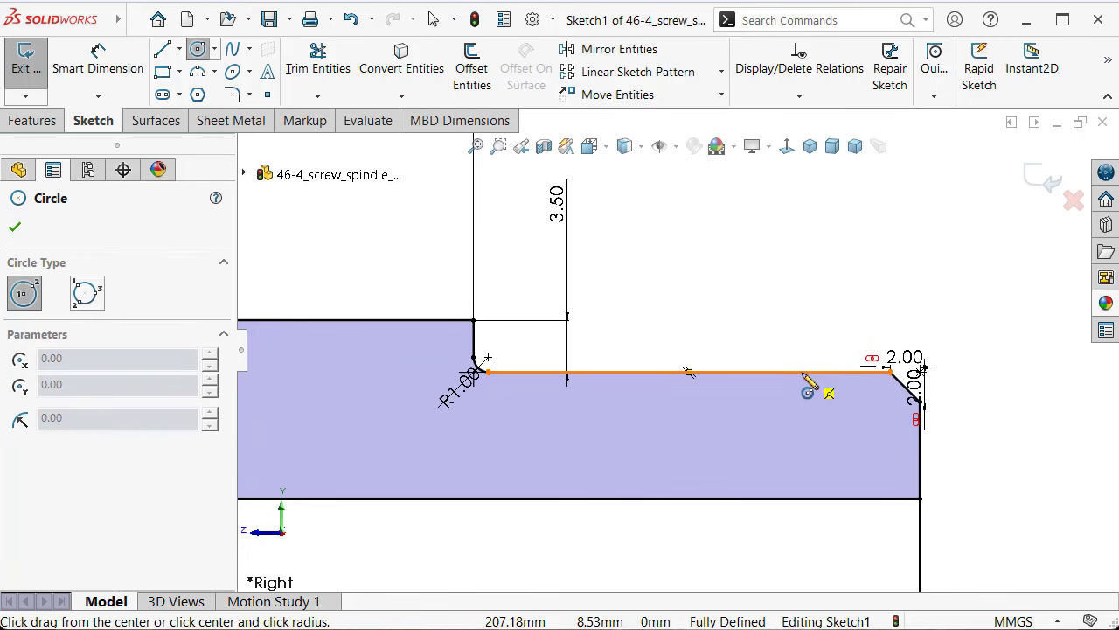
# Draw a semicircular three-point arc dipping below the thin shaft's top edge
pyautogui.press('s')
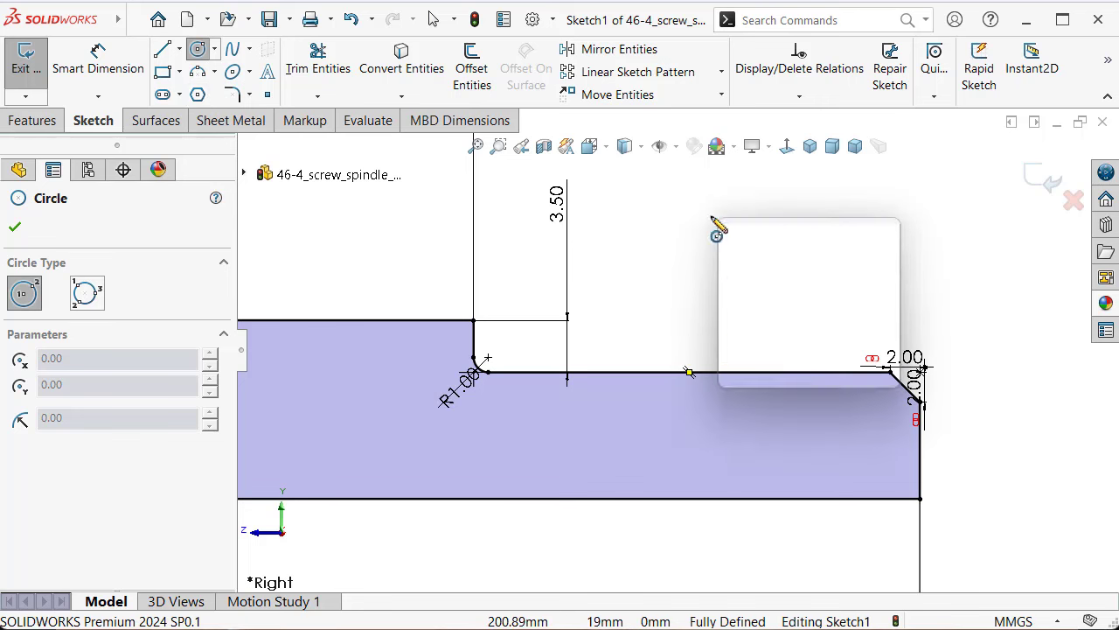
pyautogui.click(856, 278)
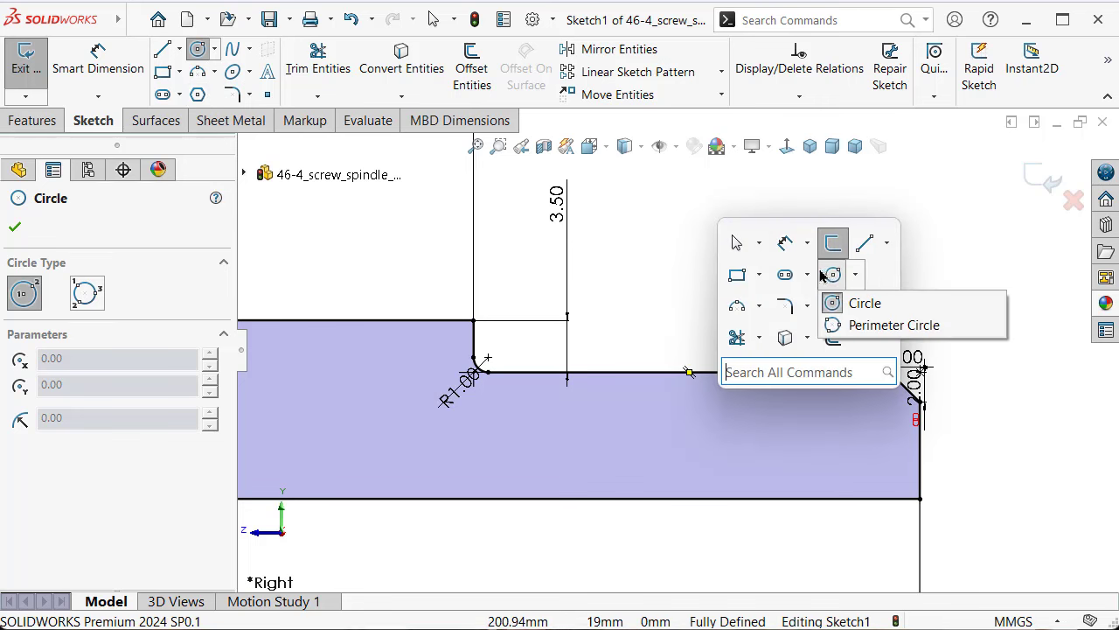
pyautogui.click(760, 378)
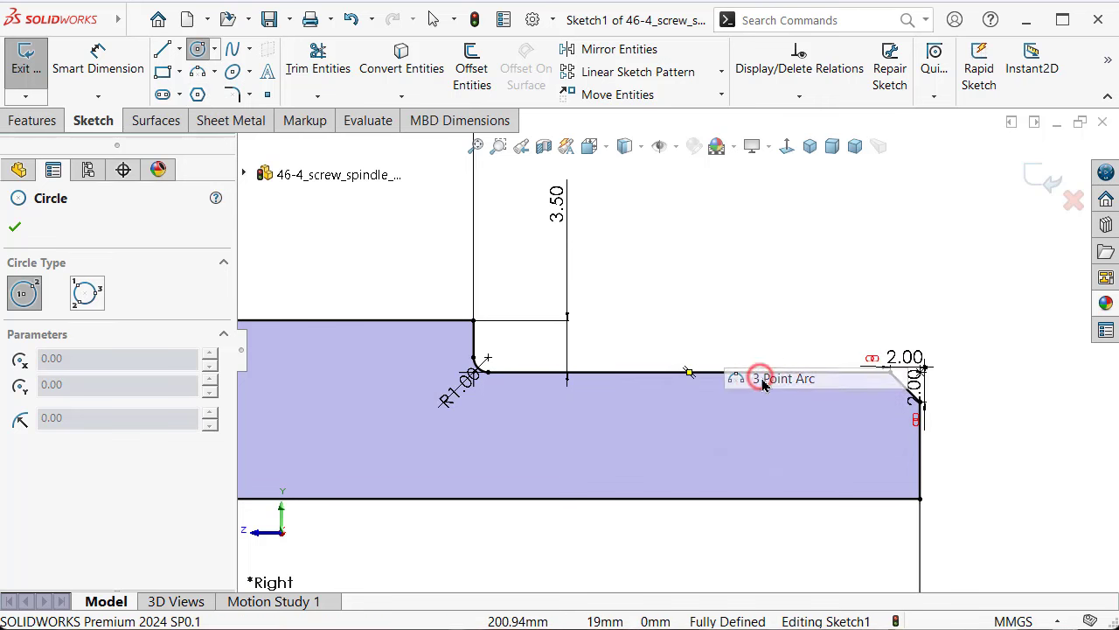
pyautogui.click(787, 371)
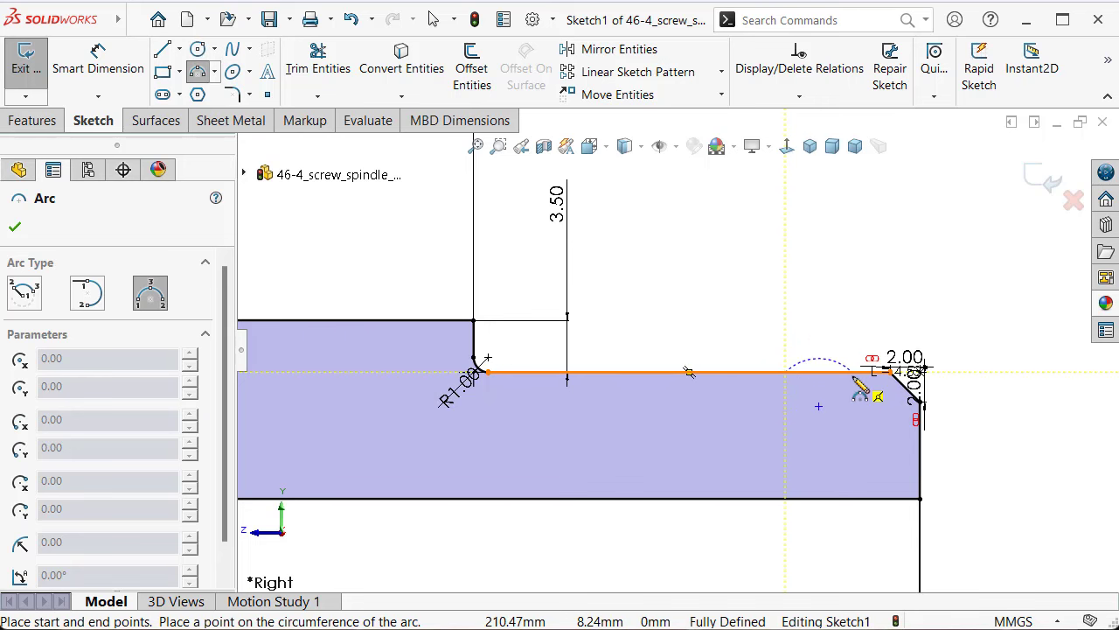
pyautogui.click(852, 372)
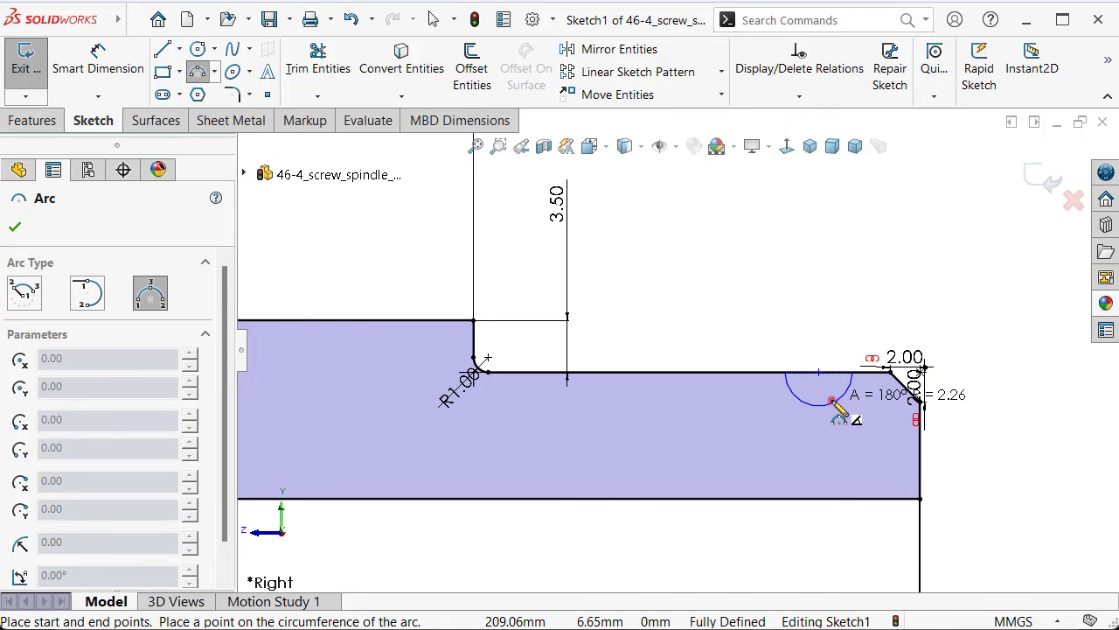
pyautogui.click(832, 401)
pyautogui.rightClick(970, 457)
pyautogui.click(1014, 475)
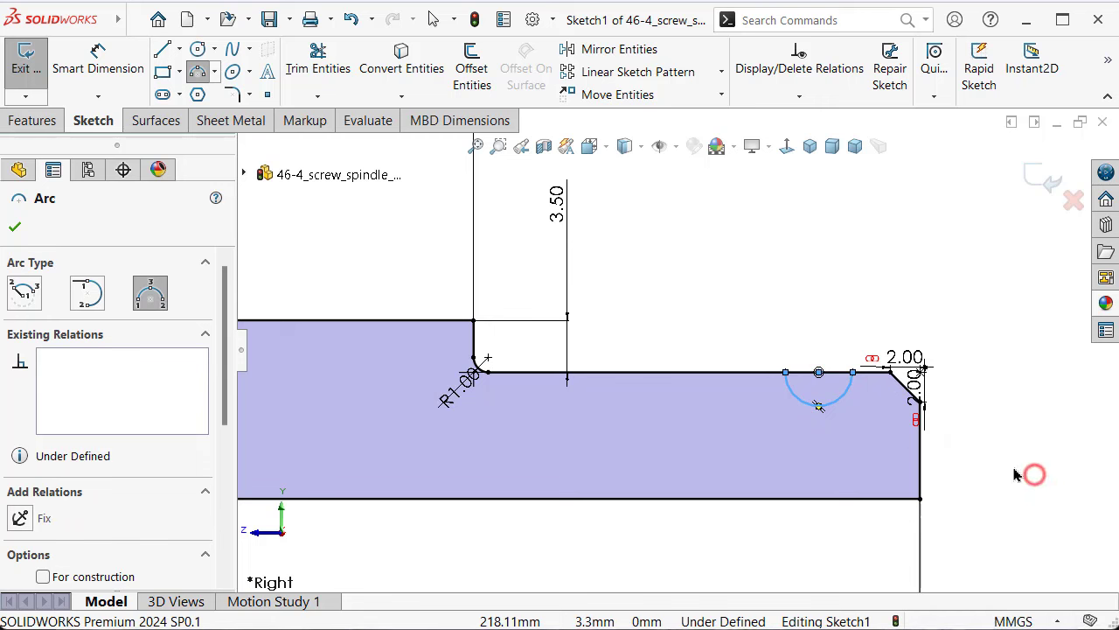
# Dimension the groove arc to R2 with its centre 20 mm from the shoulder edge
pyautogui.click(838, 400)
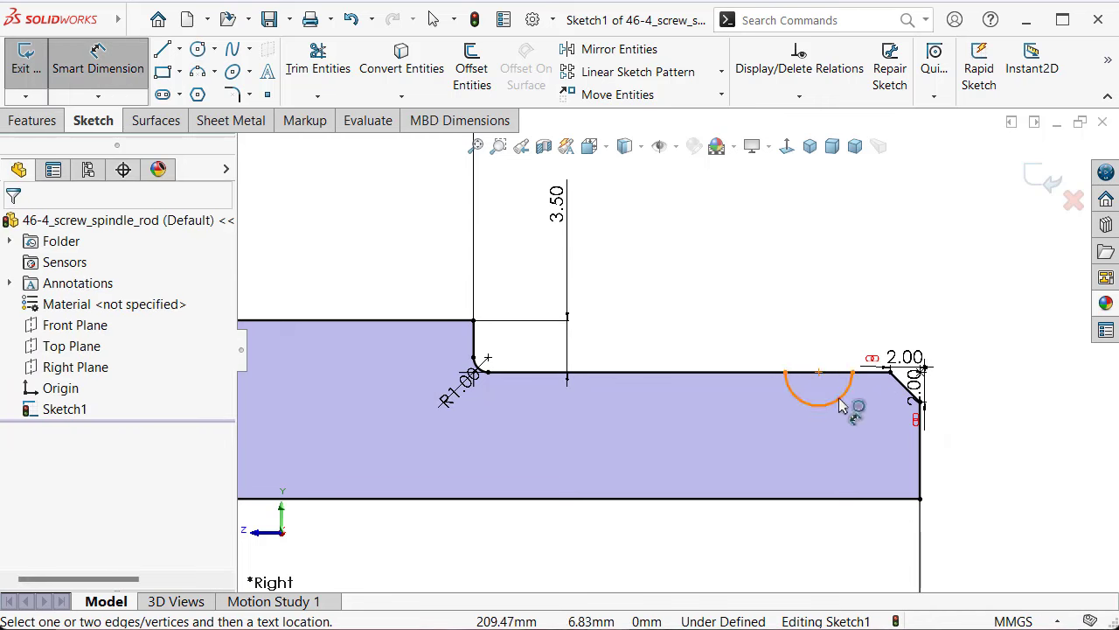
pyautogui.click(843, 403)
pyautogui.click(805, 316)
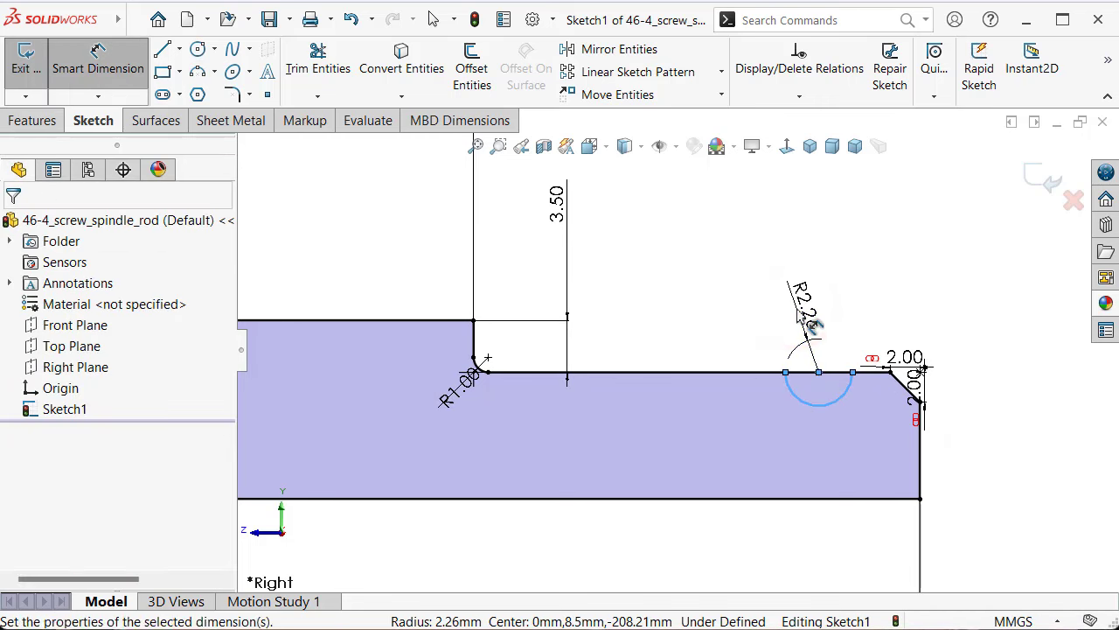
pyautogui.write('2')
pyautogui.press('Return')
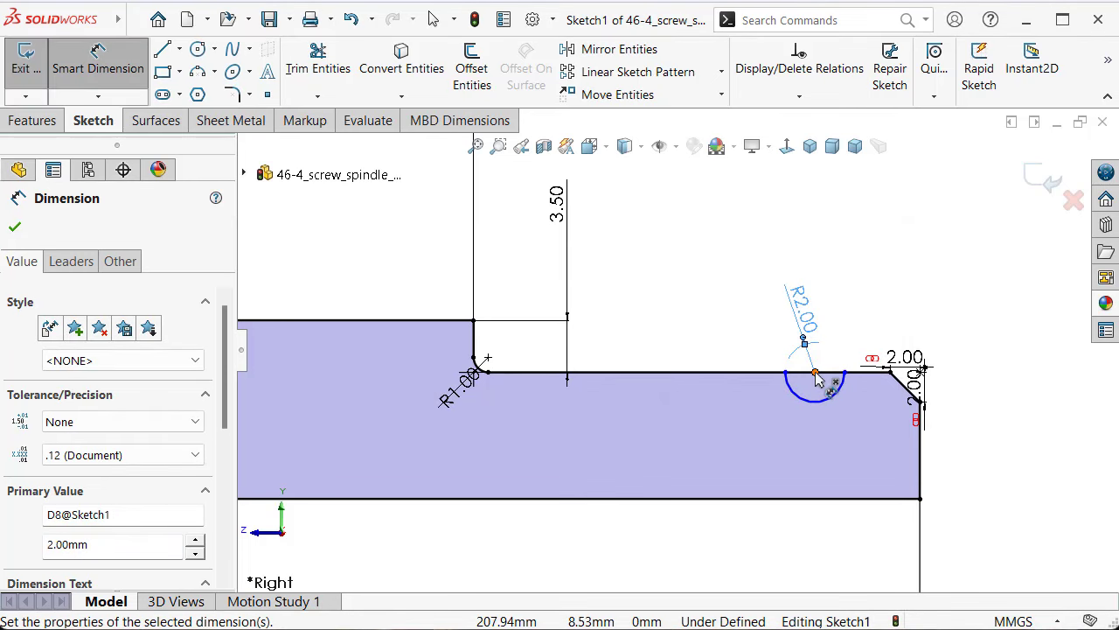
pyautogui.click(814, 372)
pyautogui.click(476, 339)
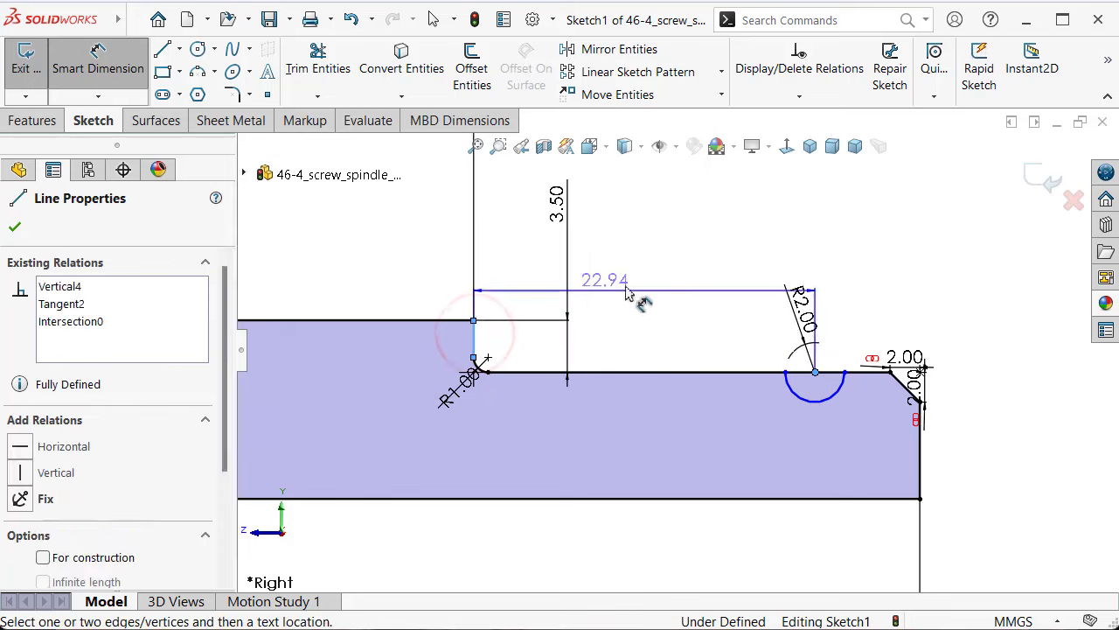
pyautogui.click(662, 292)
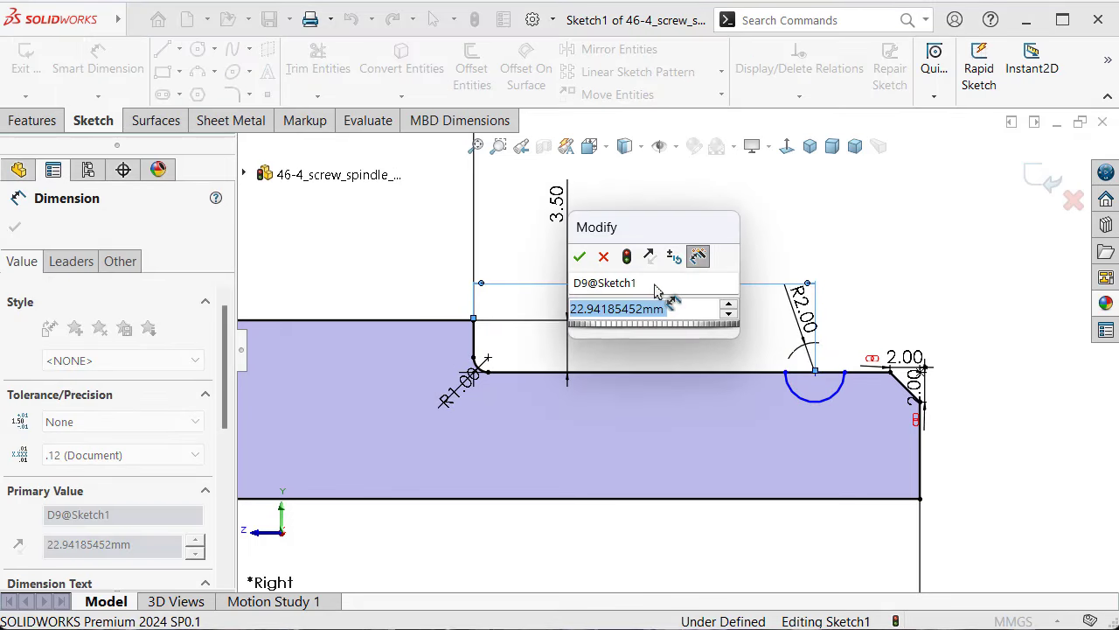
pyautogui.write('20')
pyautogui.press('Return')
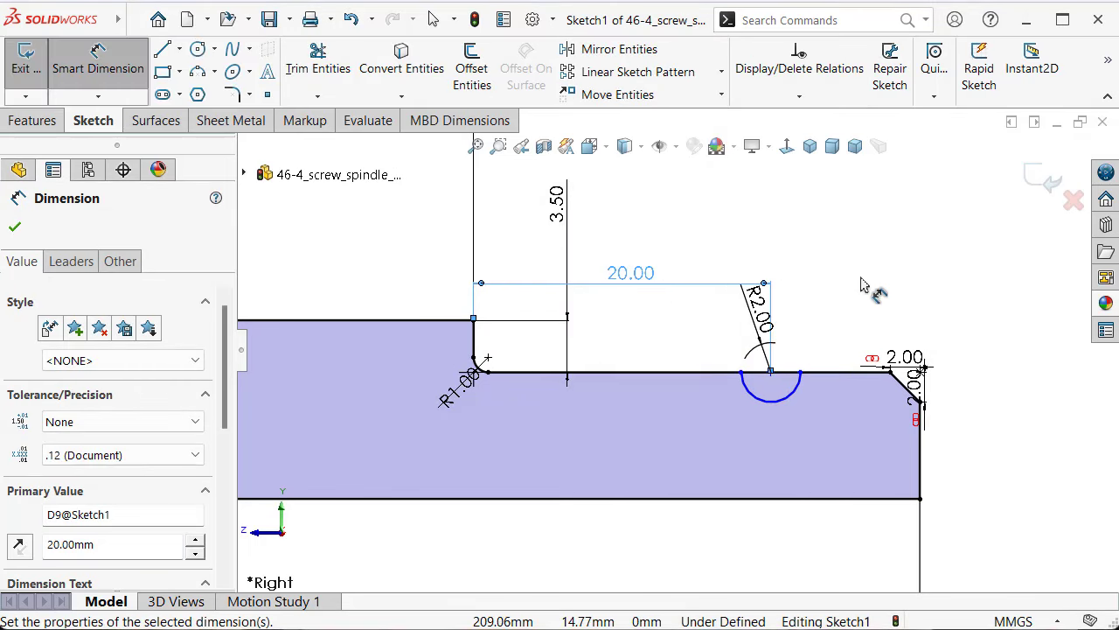
pyautogui.click(866, 276)
# Make the arc centre coincident with the shaft's top line, fully defining the sketch
pyautogui.press('Escape')
pyautogui.scroll(-1, 799, 350)
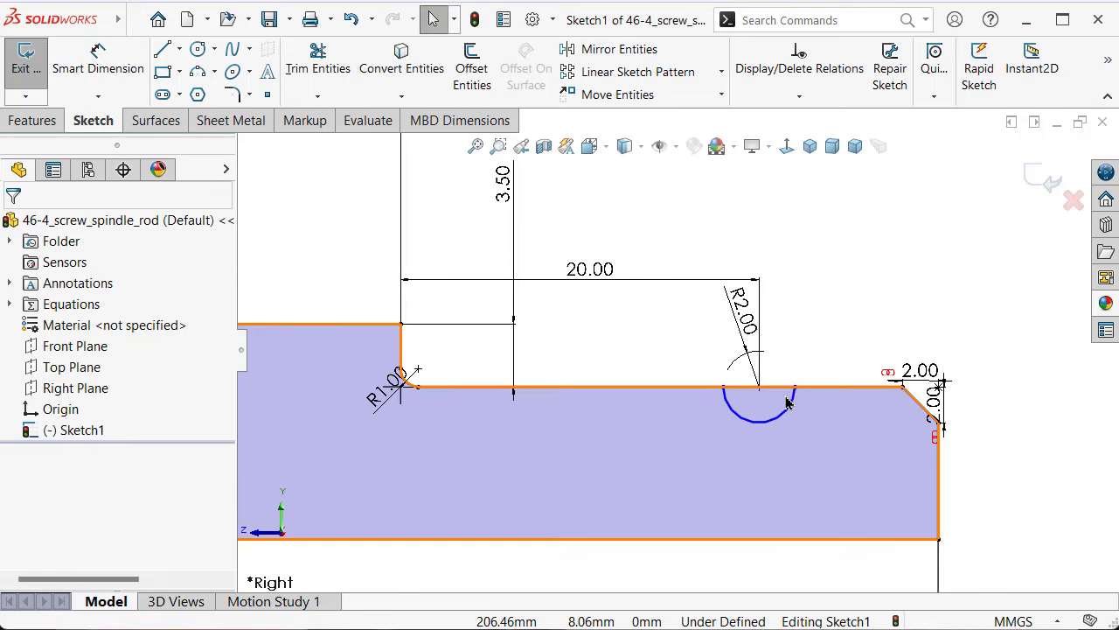
pyautogui.click(795, 391)
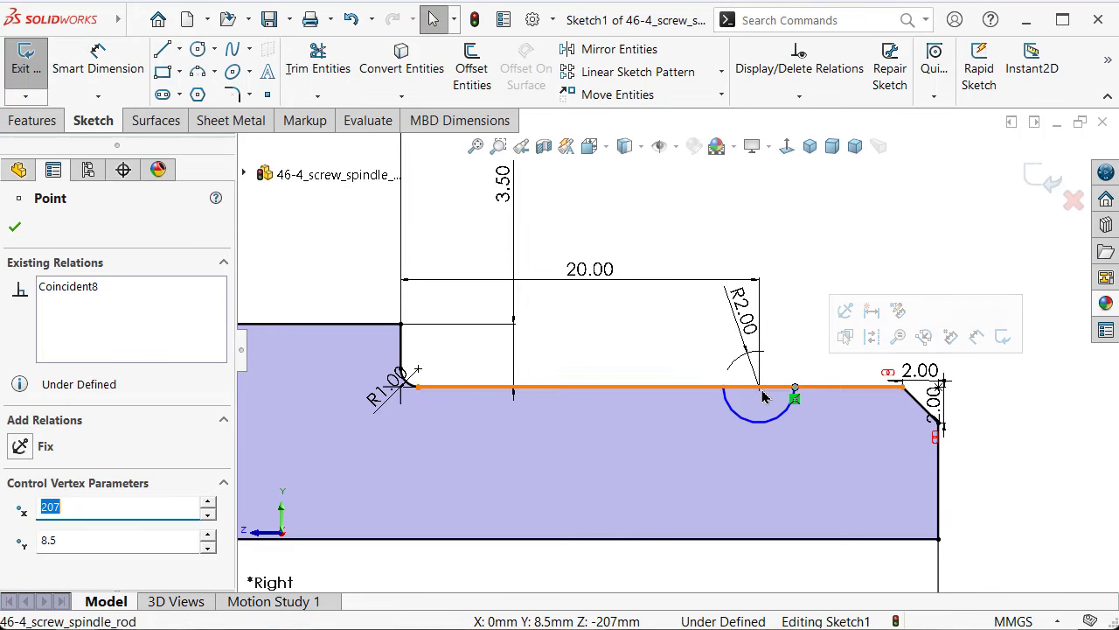
pyautogui.keyDown('ctrl'); pyautogui.click(759, 386); pyautogui.keyUp('ctrl')
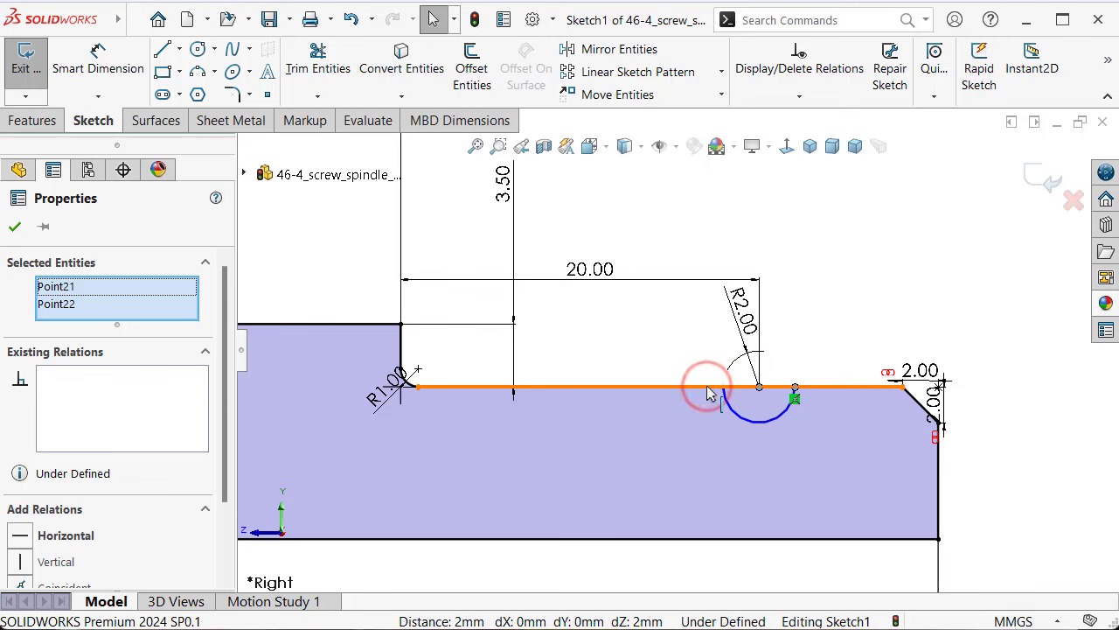
pyautogui.keyDown('ctrl'); pyautogui.click(709, 389); pyautogui.keyUp('ctrl')
pyautogui.click(869, 243)
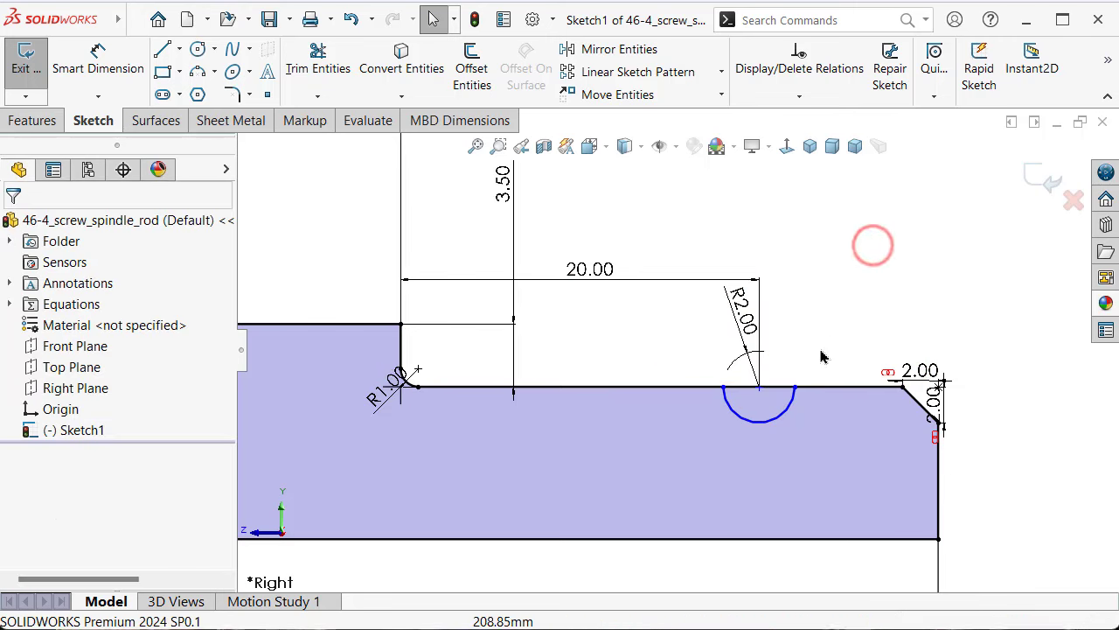
pyautogui.click(761, 388)
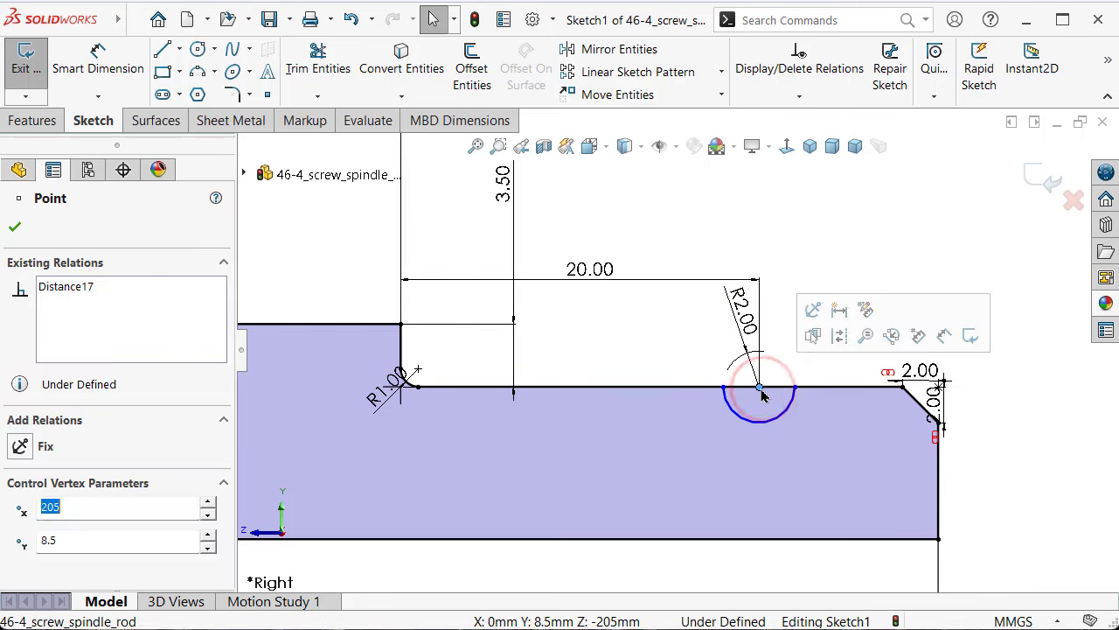
pyautogui.keyDown('ctrl'); pyautogui.click(673, 390); pyautogui.keyUp('ctrl')
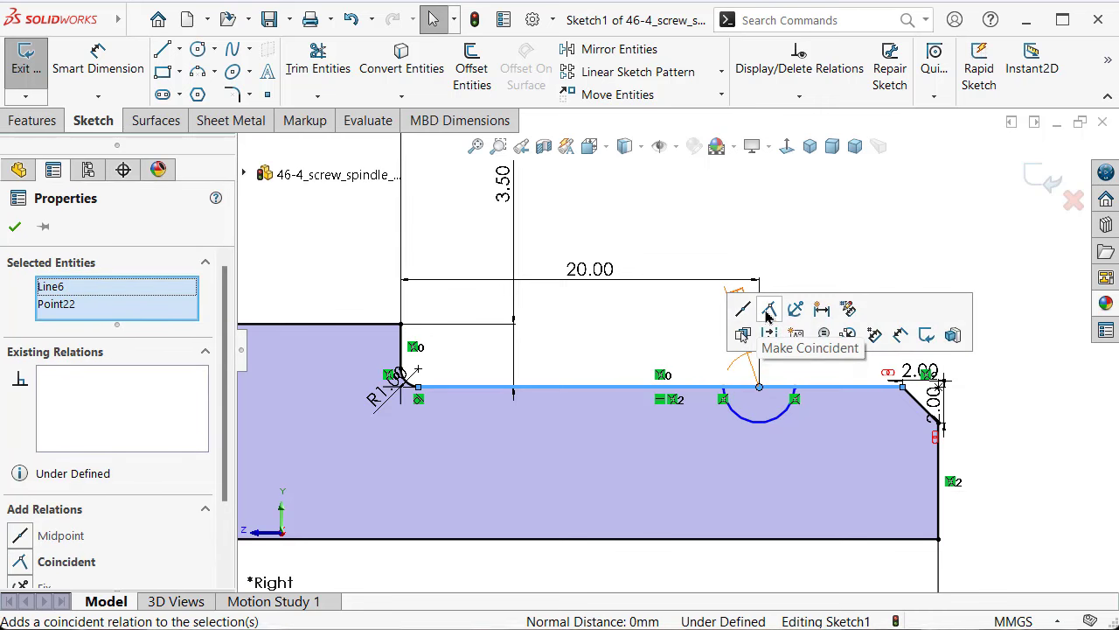
pyautogui.click(767, 317)
pyautogui.click(899, 210)
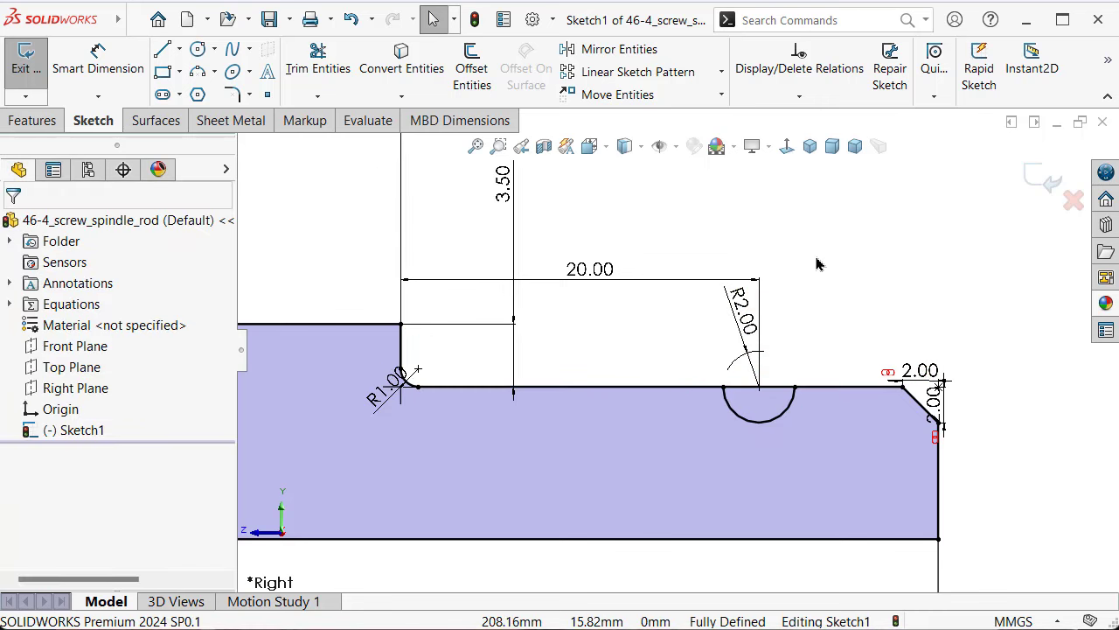
pyautogui.press('z')
pyautogui.press('z')
pyautogui.press('z')
pyautogui.press('z')
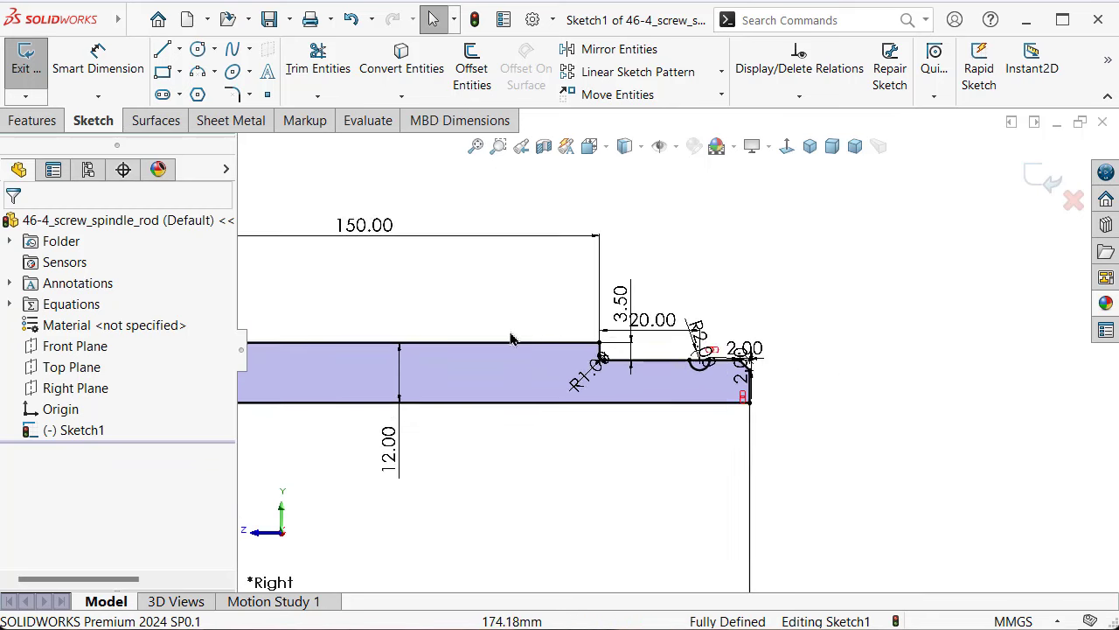
pyautogui.press('z')
pyautogui.press('z')
pyautogui.press('z')
# Draw a circle on the axis near the left end and dimension it to Ø12.5
pyautogui.press('f')
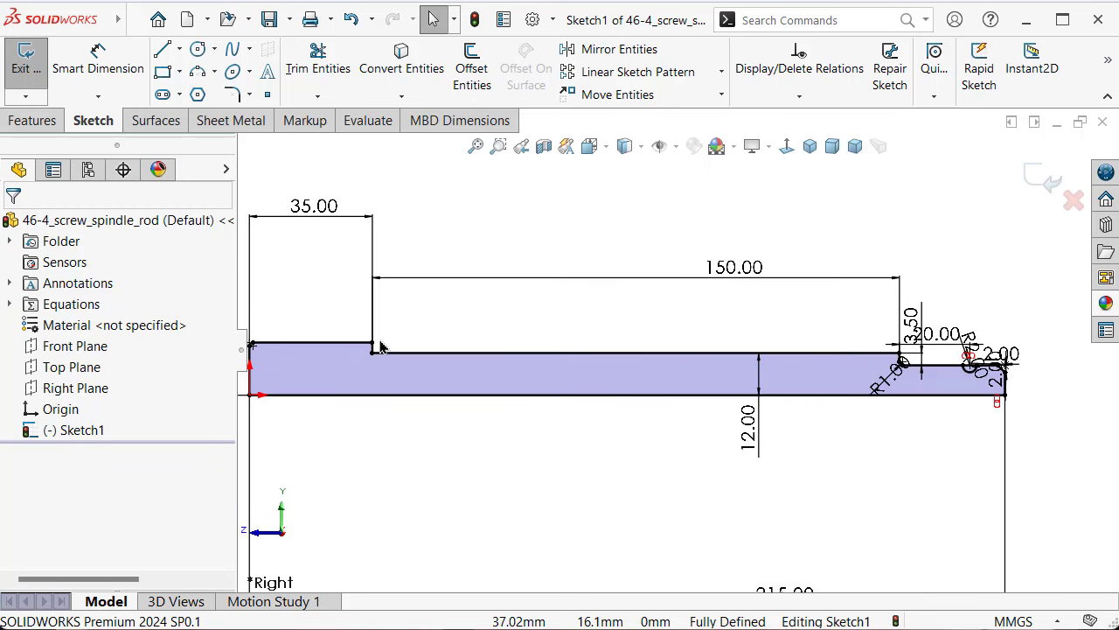
pyautogui.scroll(2, 380, 348)
pyautogui.click(198, 50)
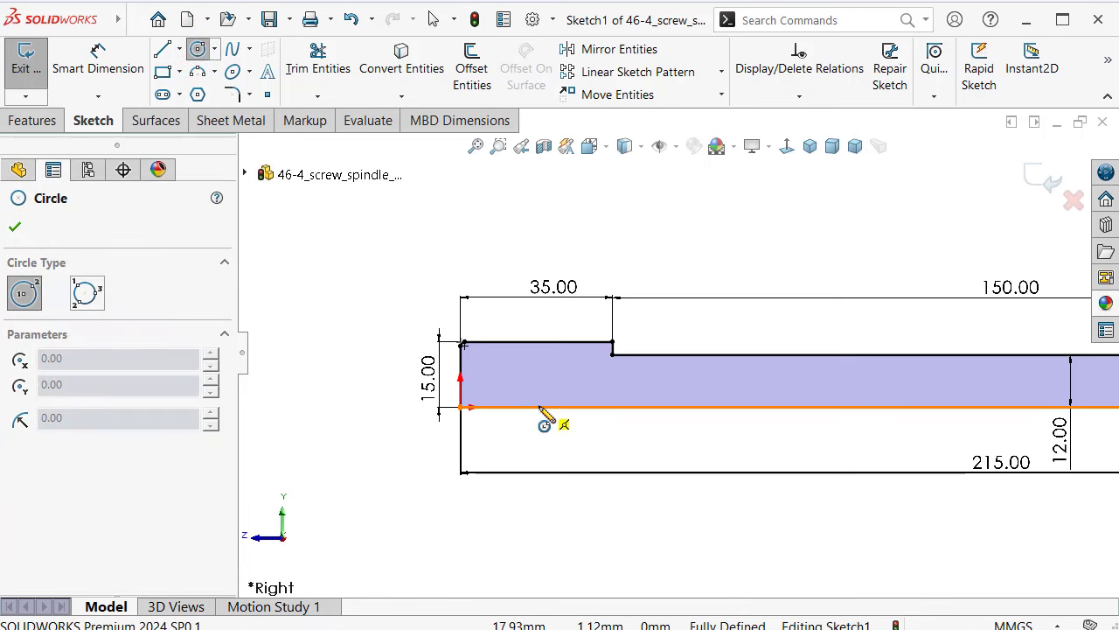
pyautogui.click(539, 405)
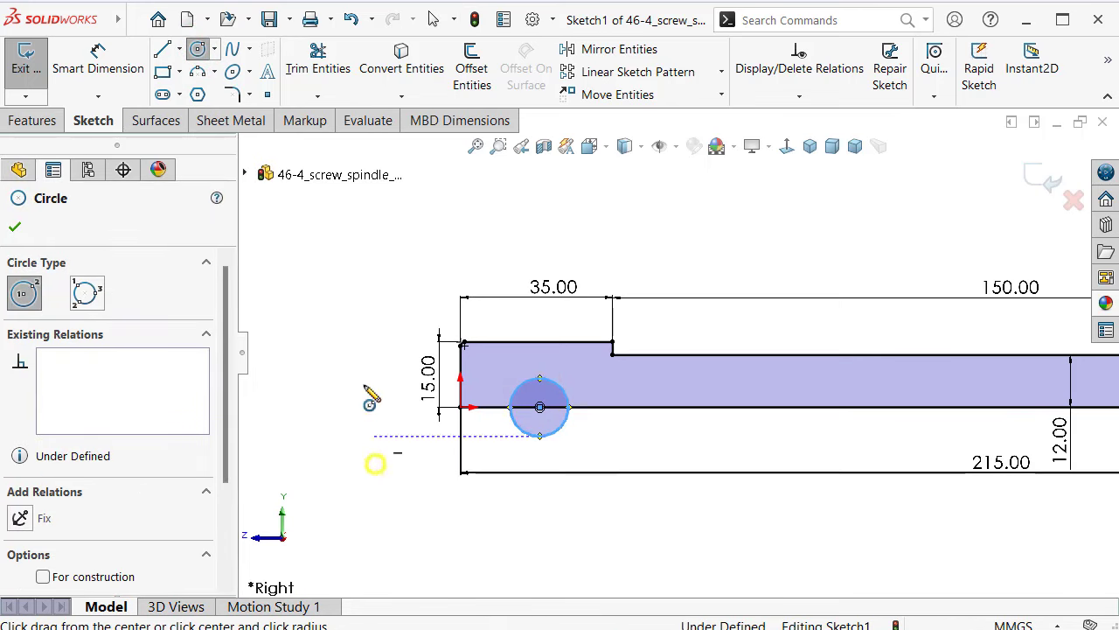
pyautogui.moveTo(389, 466); pyautogui.dragTo(376, 402, button='right')
pyautogui.click(521, 392)
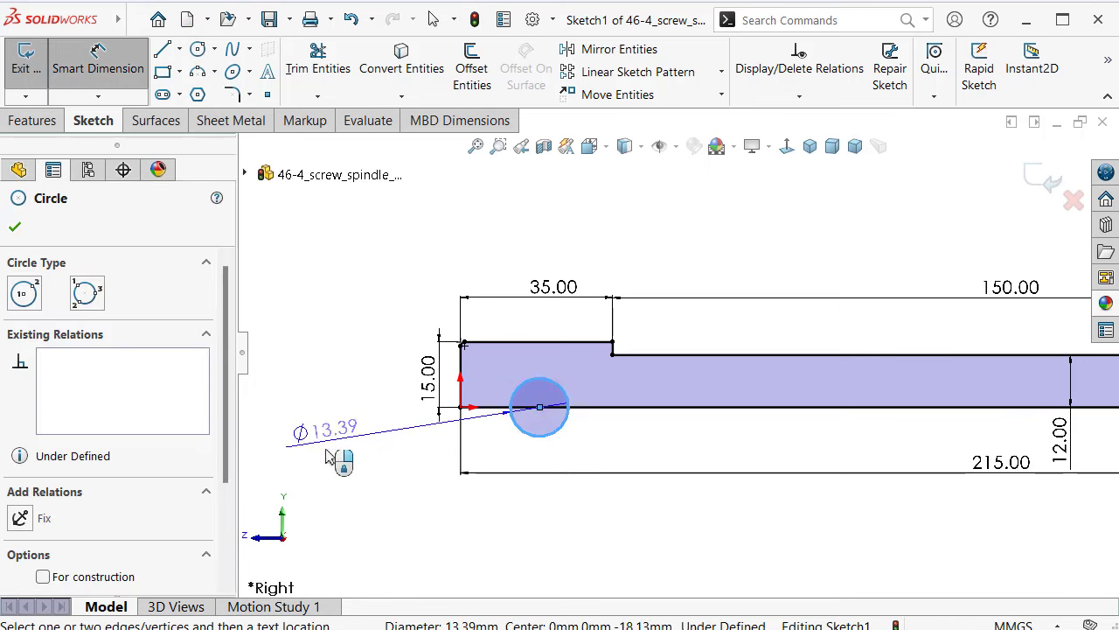
pyautogui.click(325, 455)
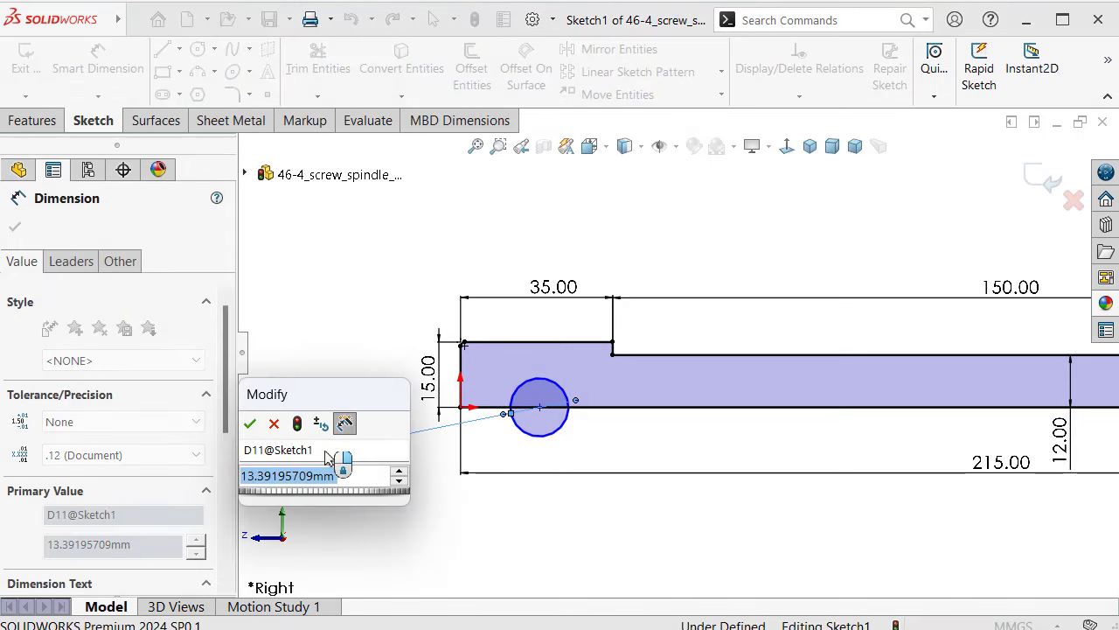
pyautogui.write('12.')
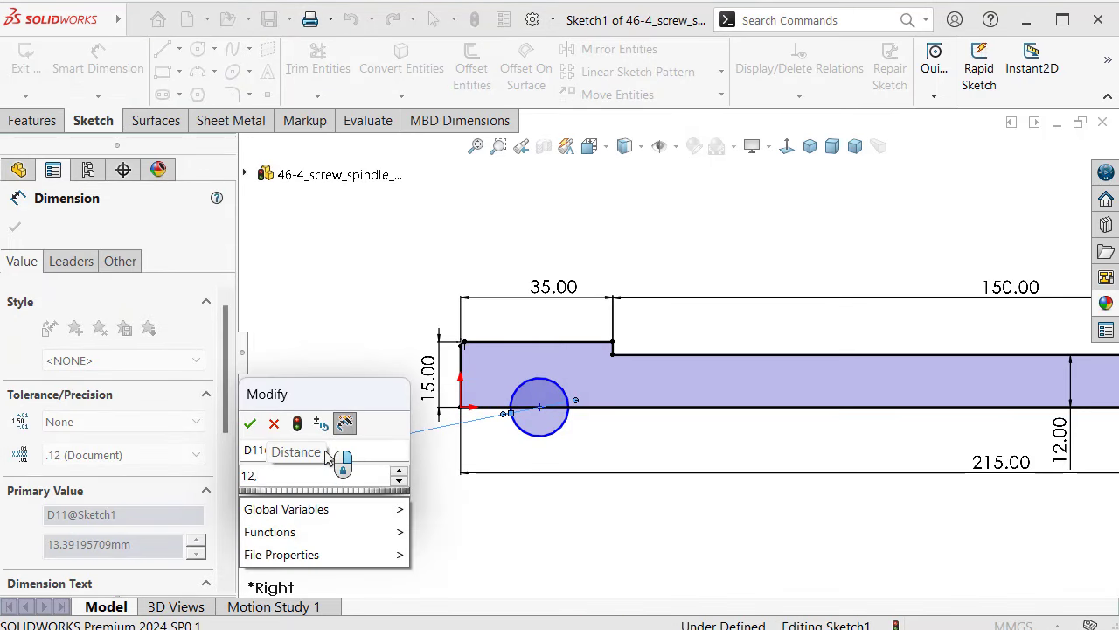
pyautogui.write('5')
pyautogui.press('Return')
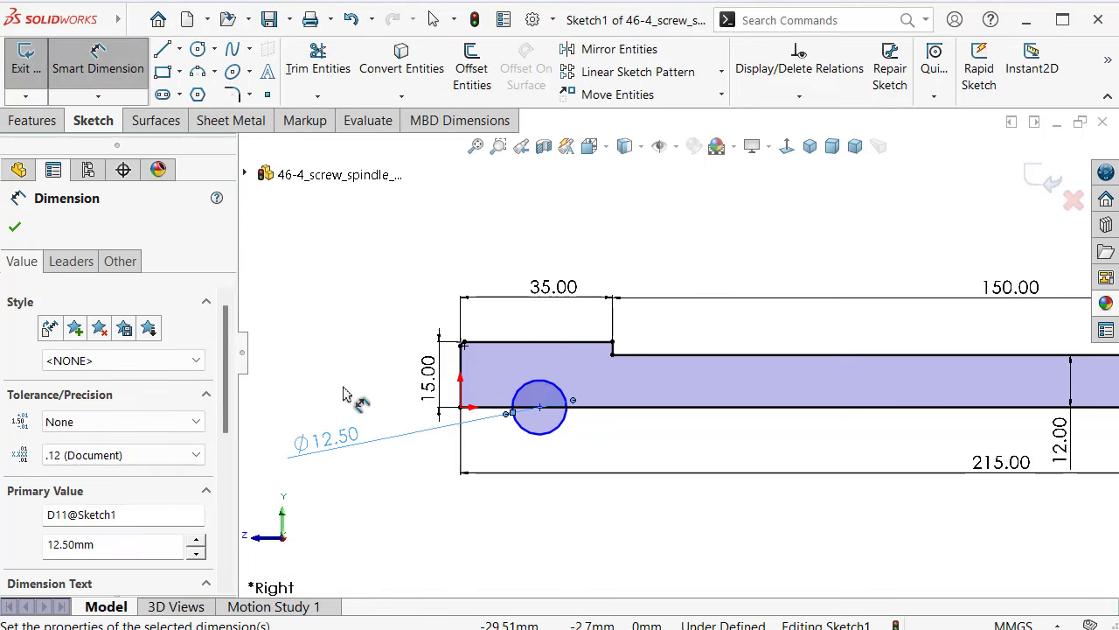
pyautogui.click(350, 297)
pyautogui.scroll(-1, 425, 325)
pyautogui.press('Escape')
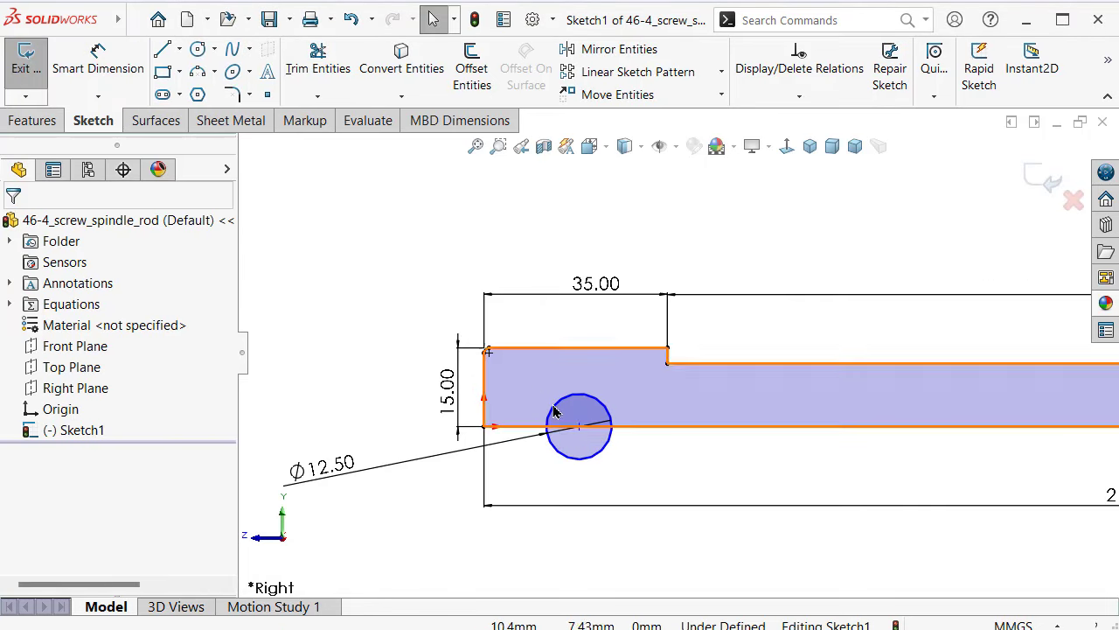
# Align the circle centre vertically with the 35 mm section's top-edge midpoint
pyautogui.click(579, 429)
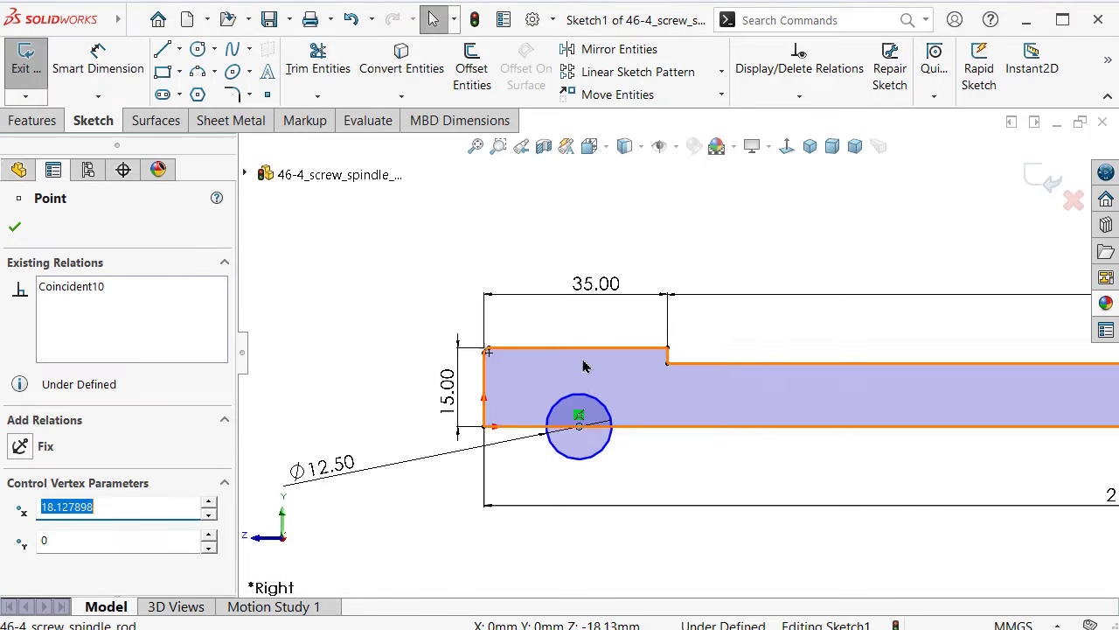
pyautogui.click(406, 280)
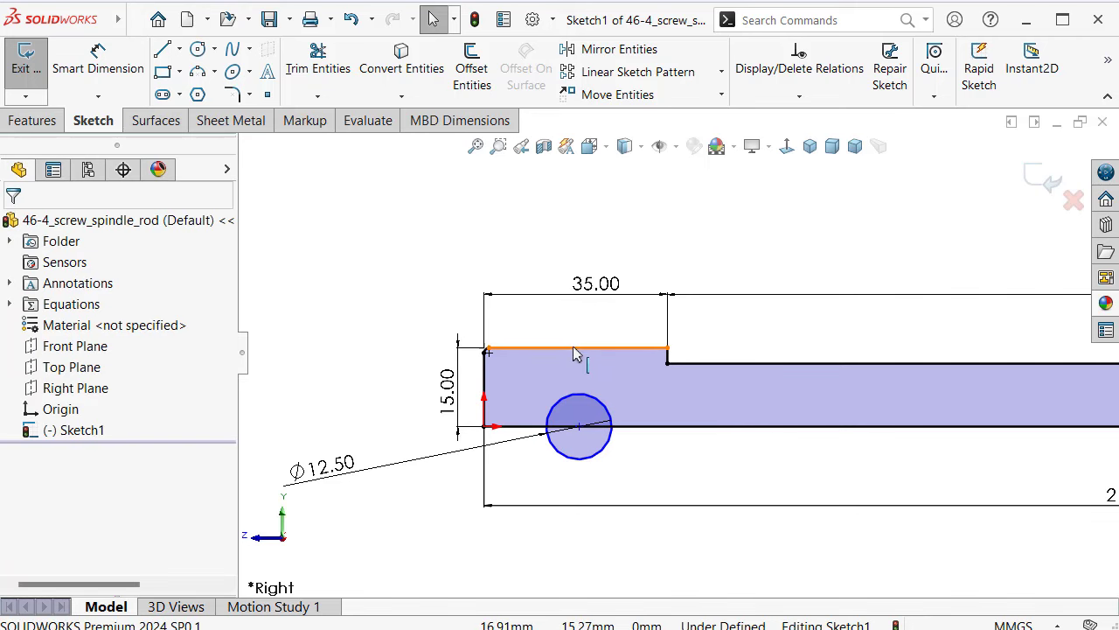
pyautogui.click(577, 349)
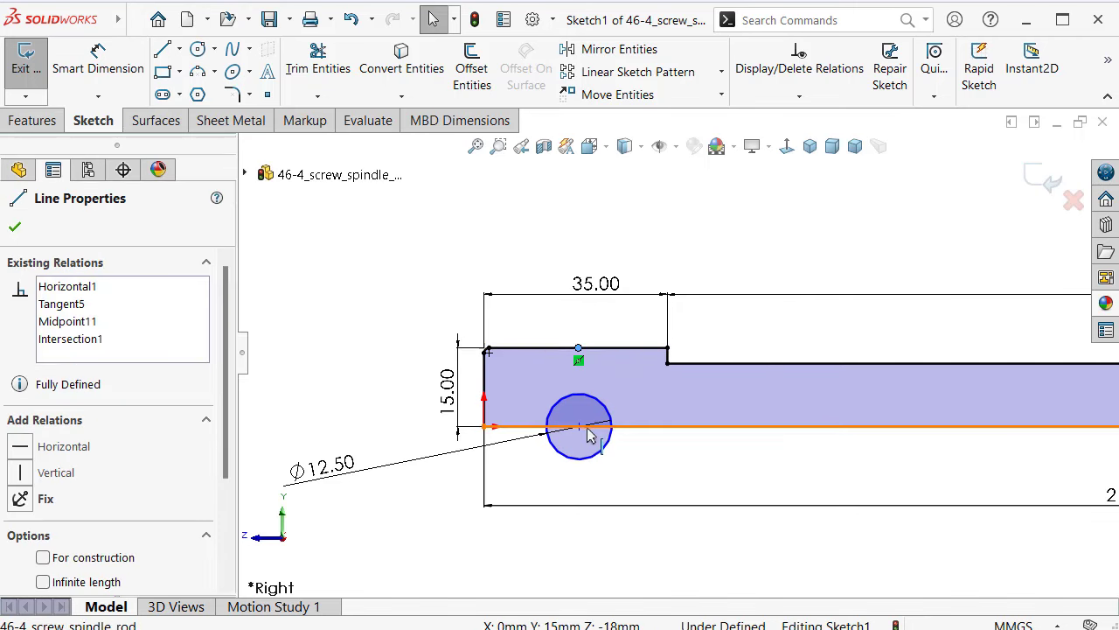
pyautogui.click(579, 427)
pyautogui.keyDown('ctrl'); pyautogui.click(578, 349); pyautogui.keyUp('ctrl')
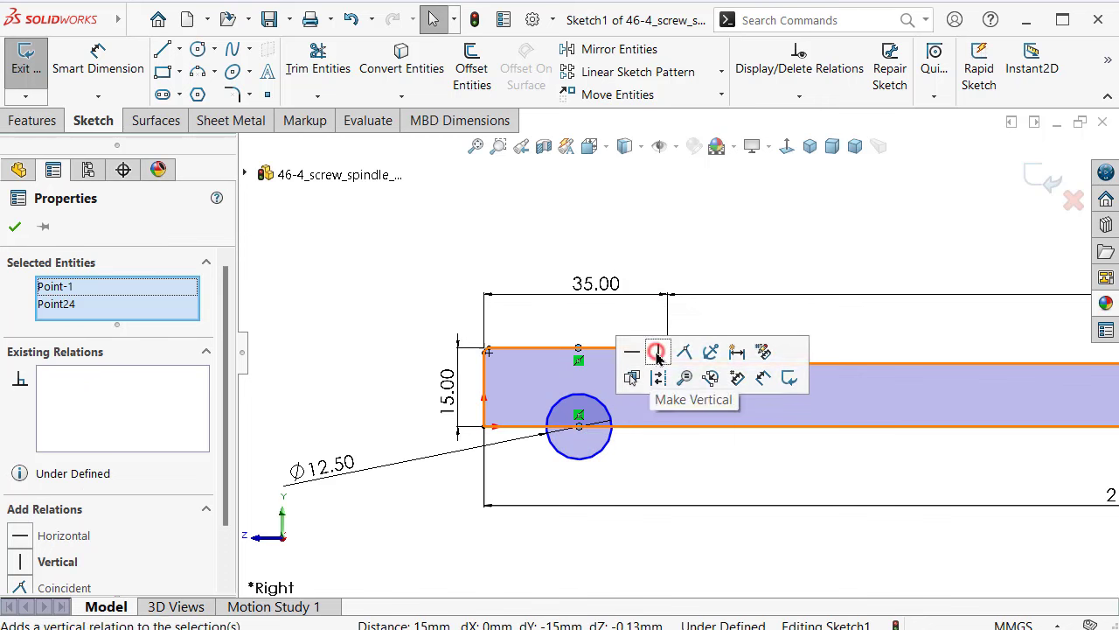
pyautogui.click(657, 353)
pyautogui.click(375, 225)
pyautogui.scroll(2, 670, 324)
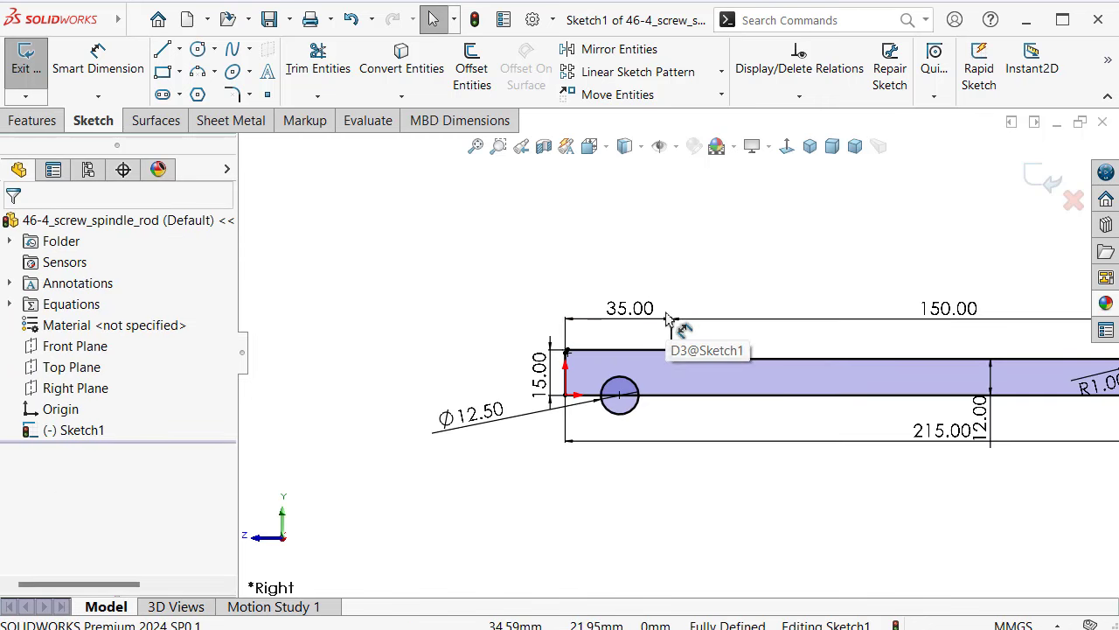
pyautogui.scroll(2, 670, 324)
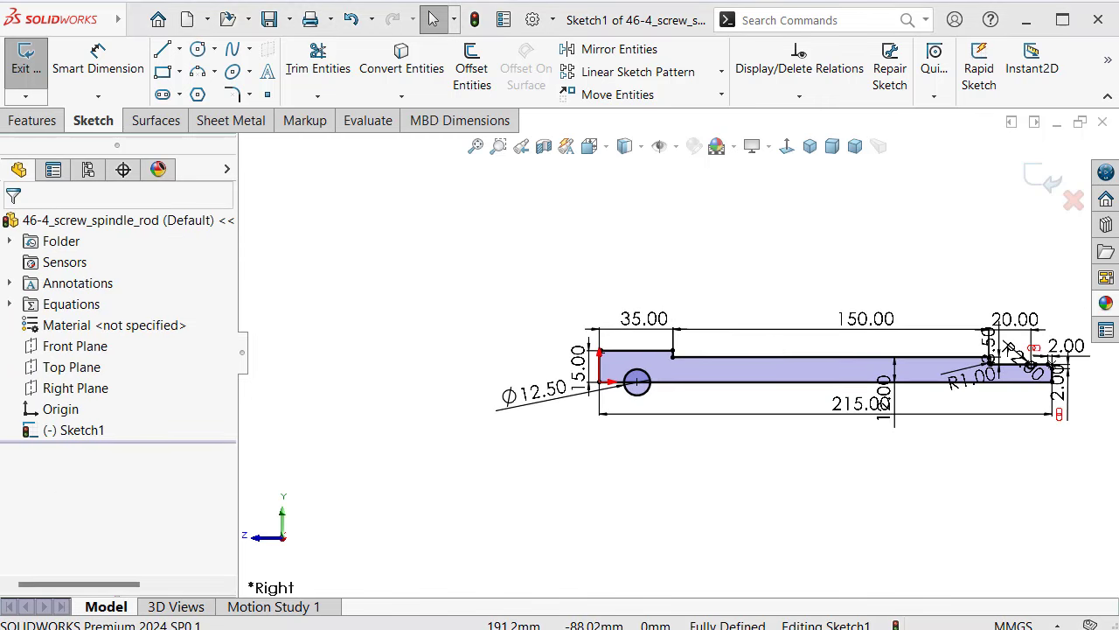
pyautogui.press('f')
pyautogui.click(691, 496)
# Start a Revolved Boss/Base using the long bottom line, Line8, as the axis
pyautogui.press('f')
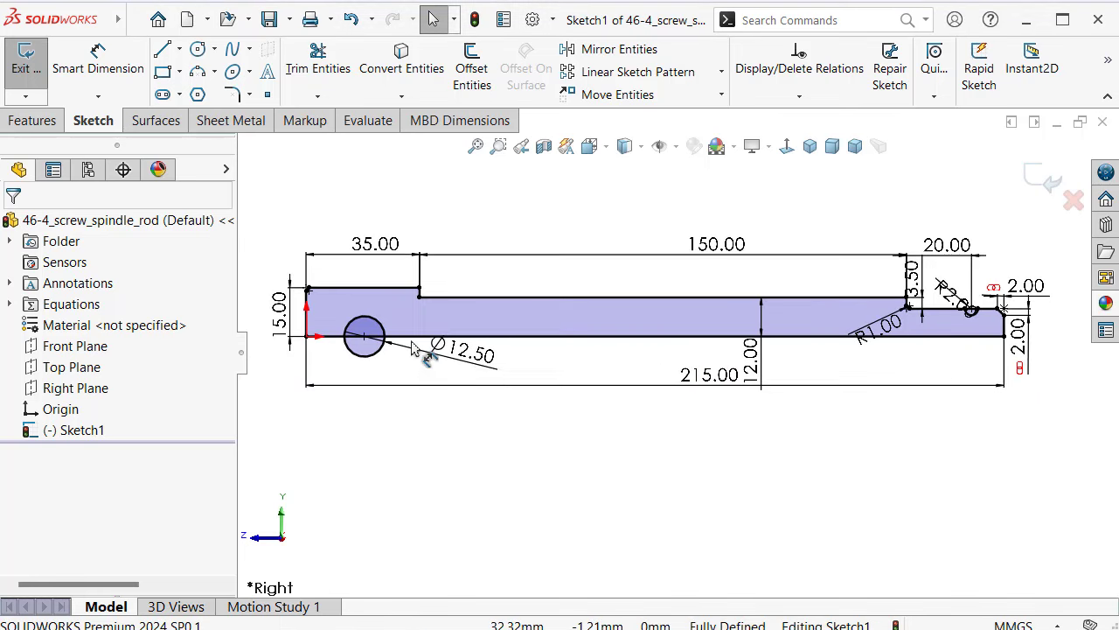
pyautogui.moveTo(725, 253)
pyautogui.mouseDown(button='middle')
pyautogui.moveTo(719, 270)
pyautogui.moveTo(783, 162)
pyautogui.mouseUp(button='middle')
pyautogui.click(809, 146)
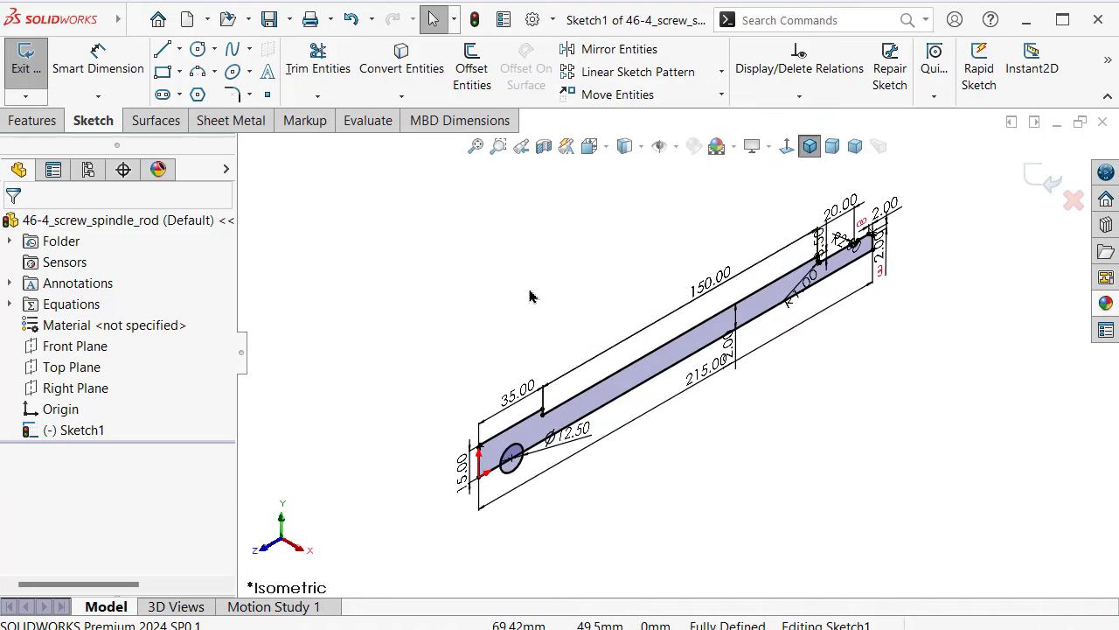
pyautogui.click(31, 122)
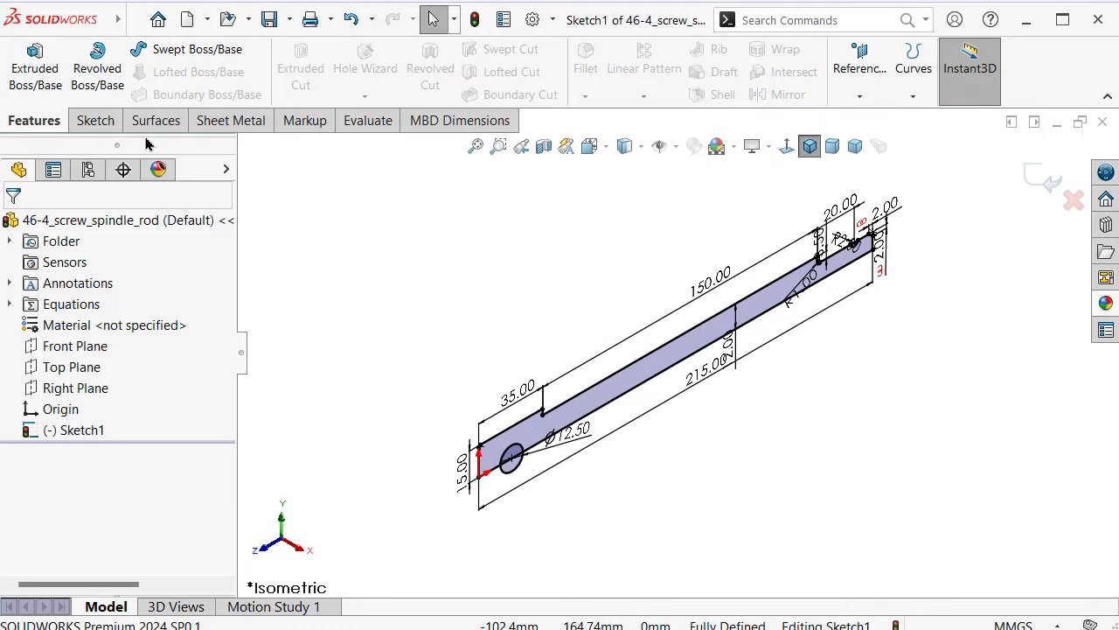
pyautogui.click(99, 77)
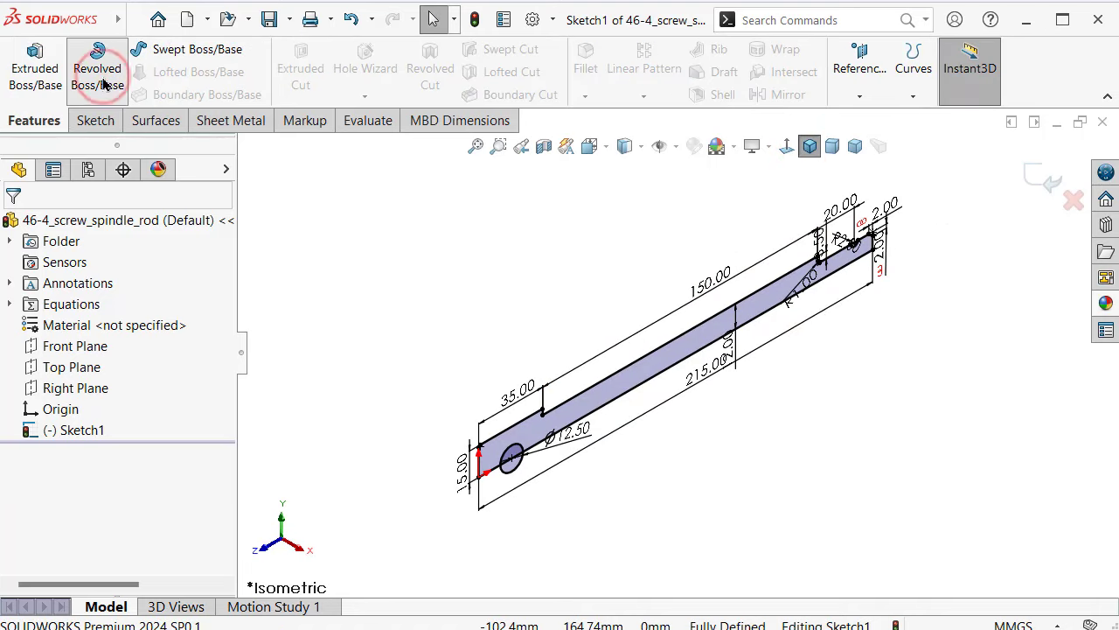
pyautogui.click(85, 287)
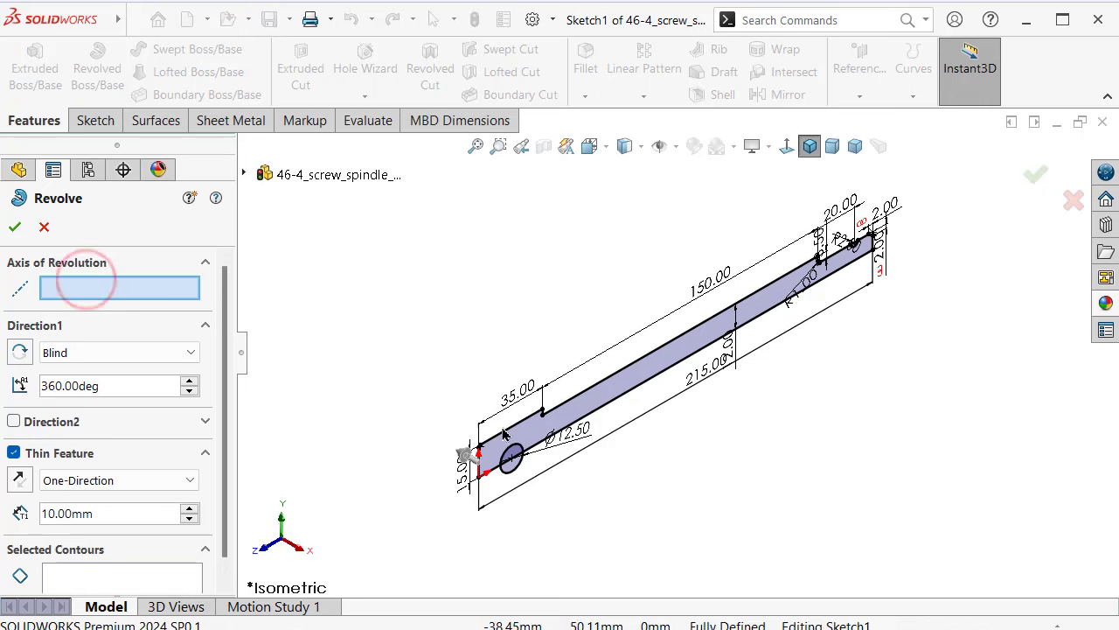
pyautogui.click(643, 390)
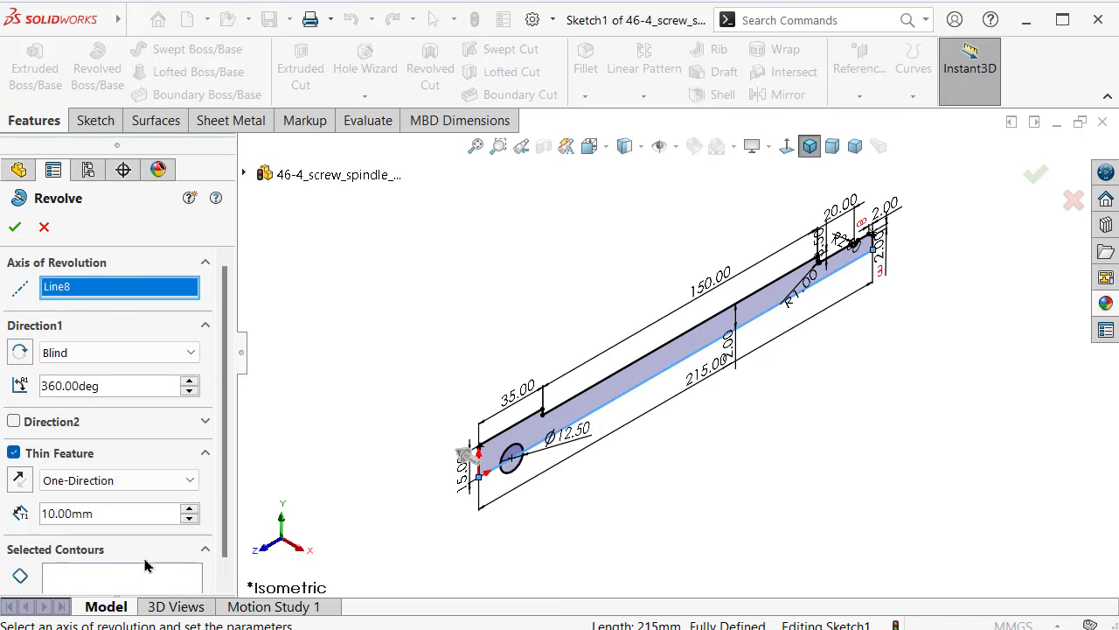
# Turn off Thin Feature, select both sketch regions, and confirm the 360° revolve
pyautogui.click(13, 453)
pyautogui.click(112, 515)
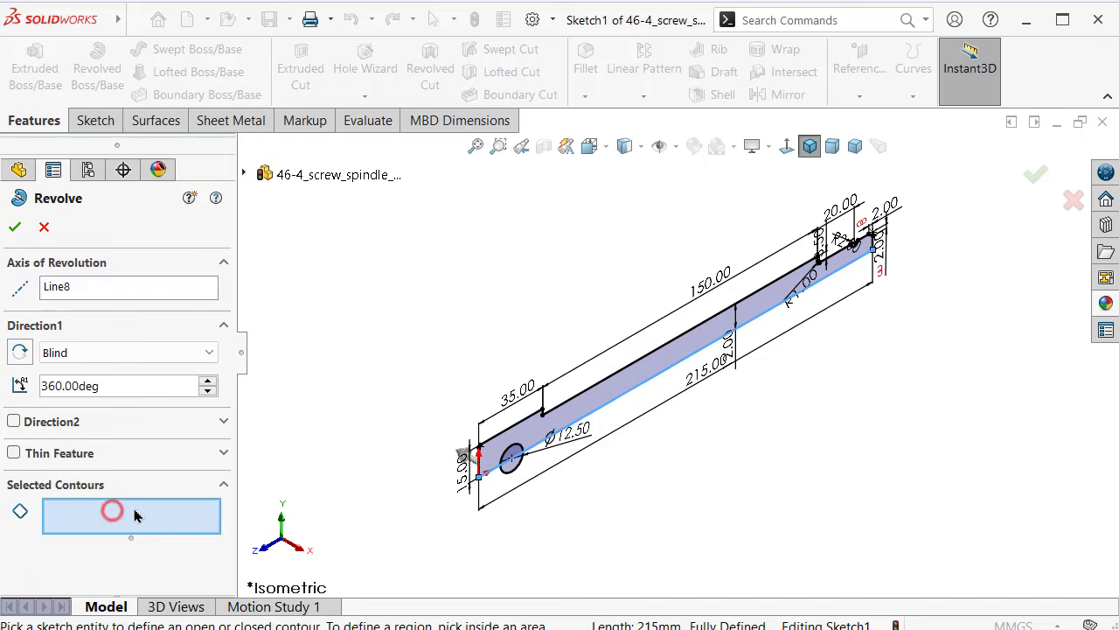
pyautogui.click(591, 406)
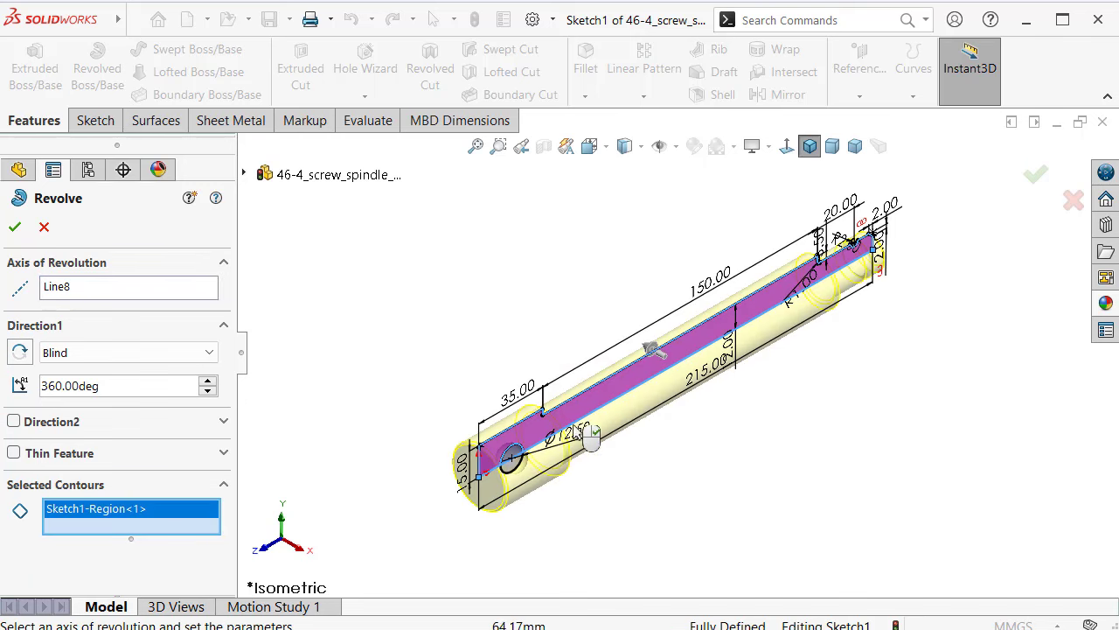
pyautogui.scroll(-5, 511, 442)
pyautogui.click(514, 426)
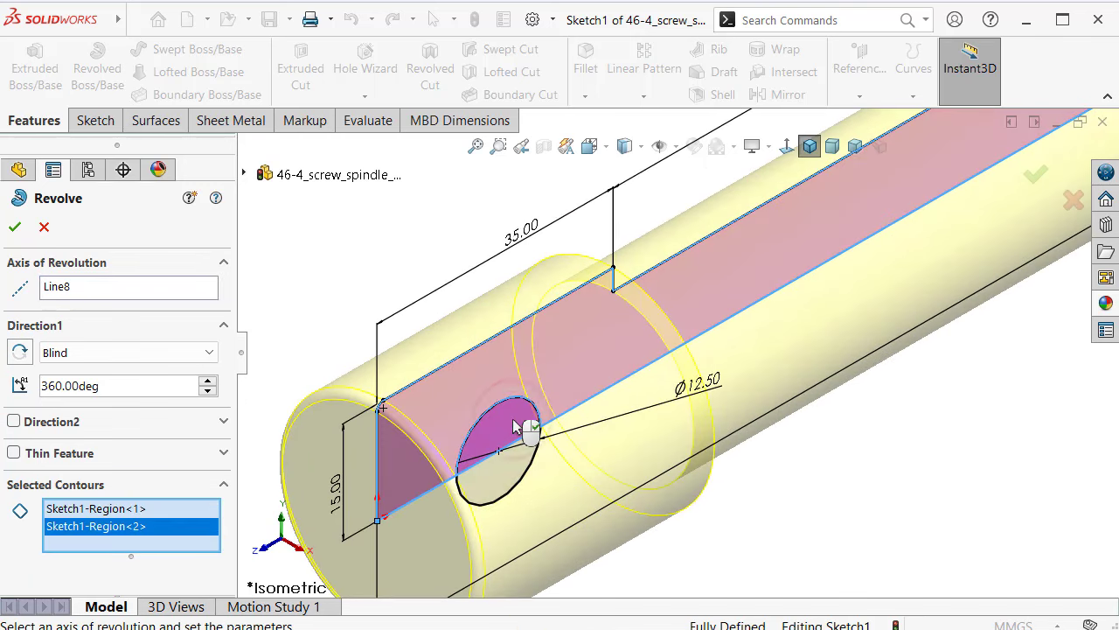
pyautogui.click(1036, 175)
pyautogui.scroll(3, 909, 401)
pyautogui.click(899, 421)
# Preview a section view on the Top Plane, then cancel it
pyautogui.scroll(3, 881, 418)
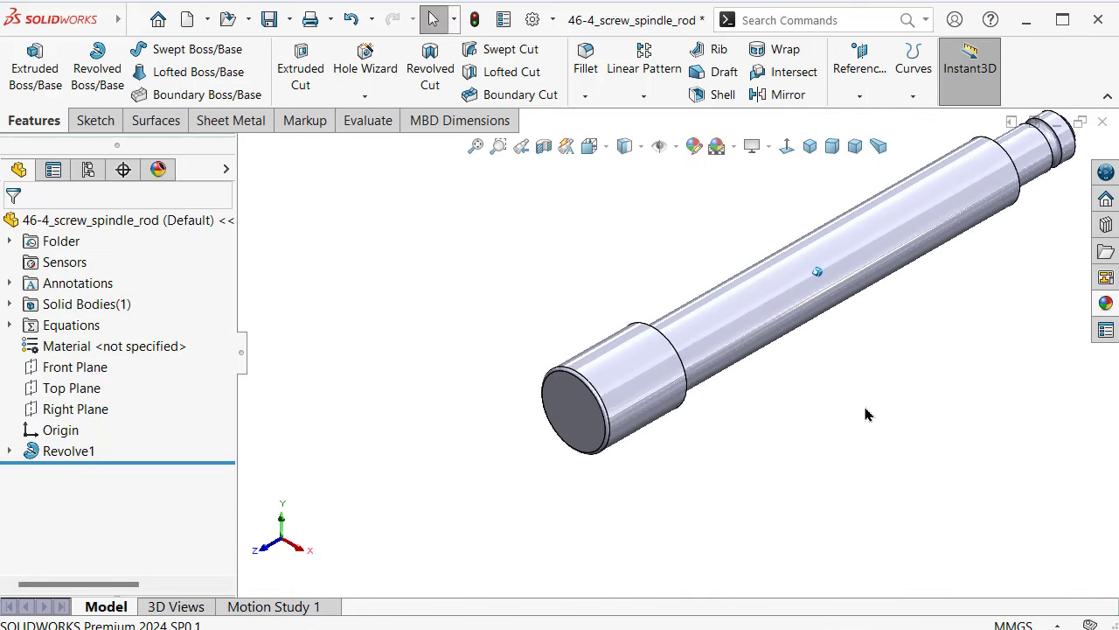
pyautogui.click(82, 393)
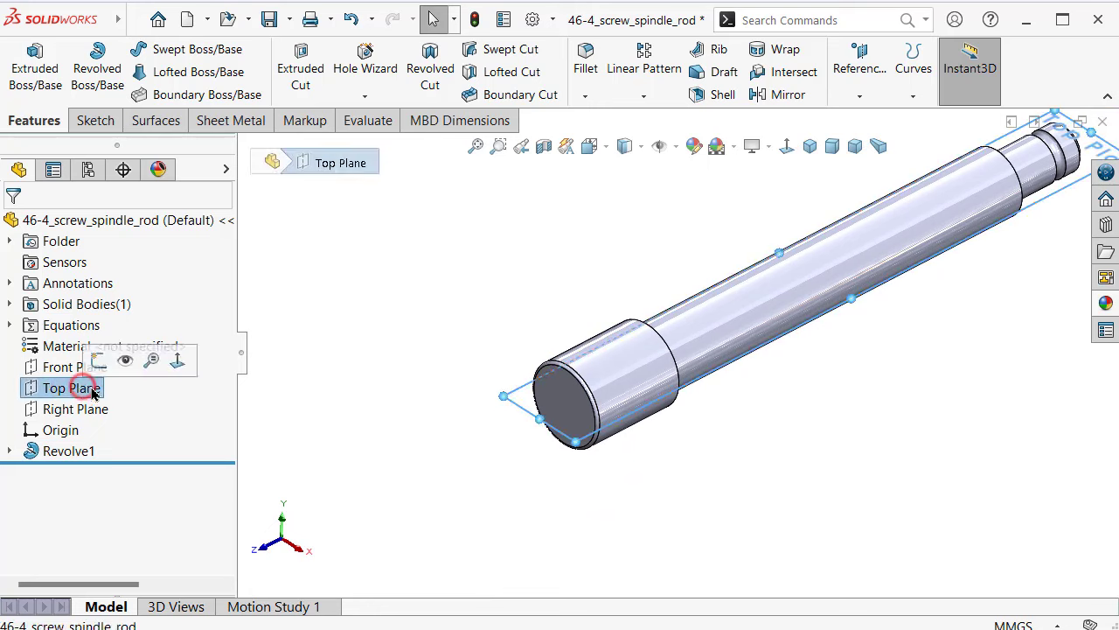
pyautogui.click(543, 146)
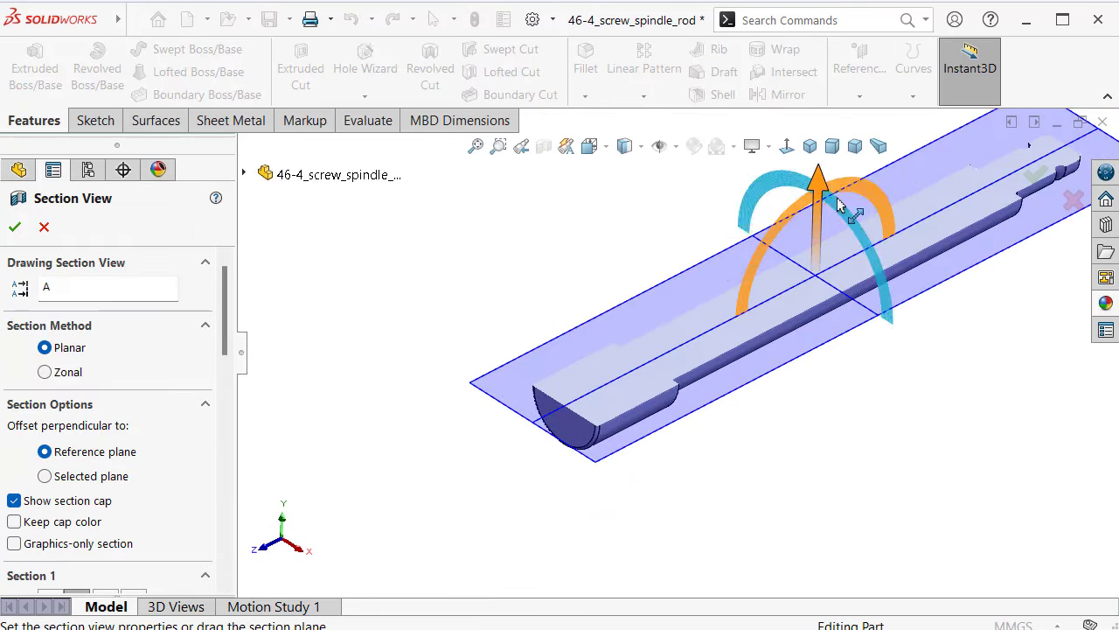
pyautogui.click(1072, 200)
pyautogui.click(932, 401)
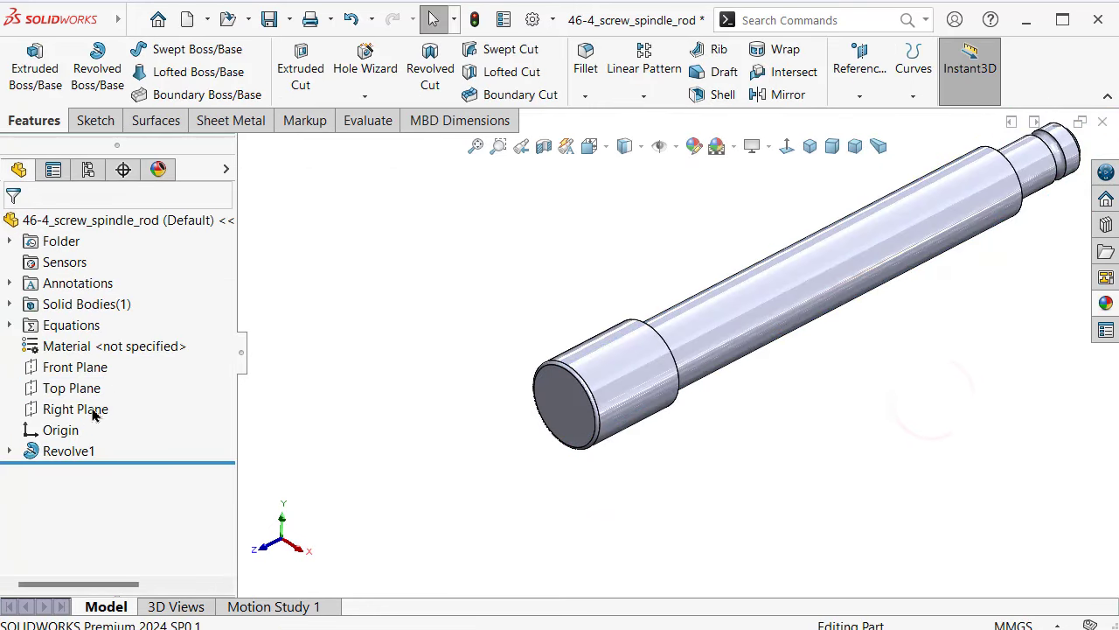
# Apply the polished steel appearance to the Revolve1 body
pyautogui.click(72, 448)
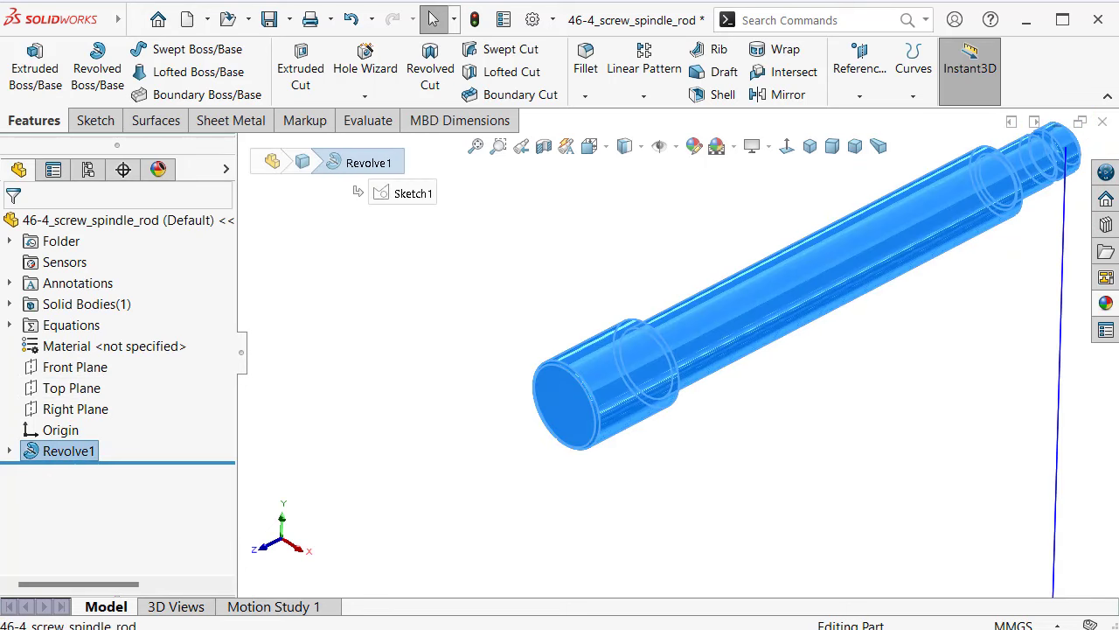
pyautogui.click(1106, 304)
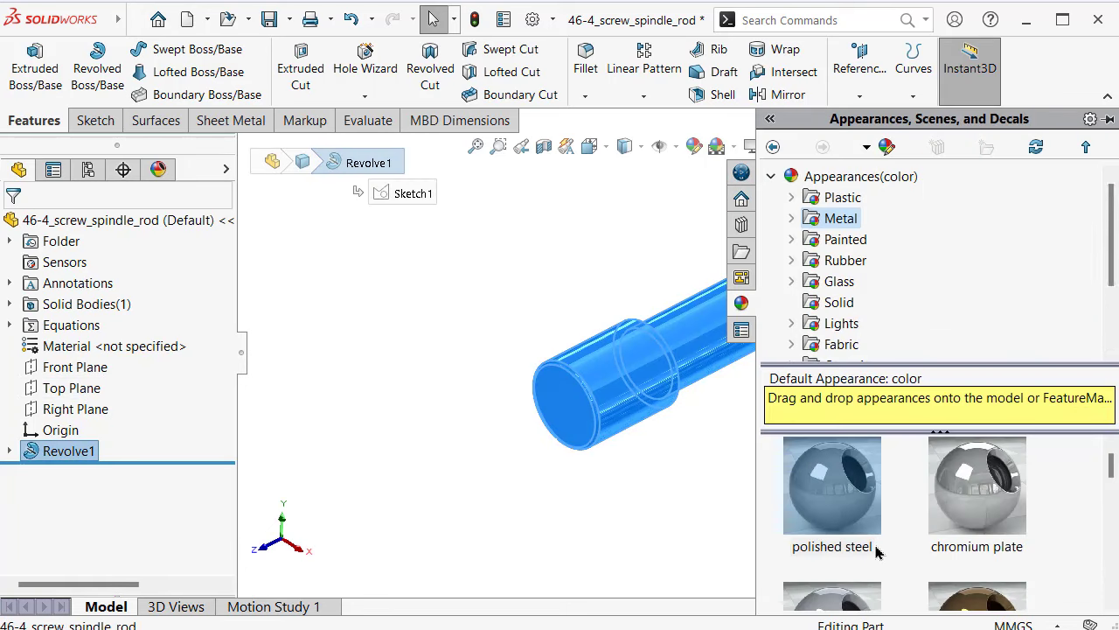
pyautogui.doubleClick(835, 516)
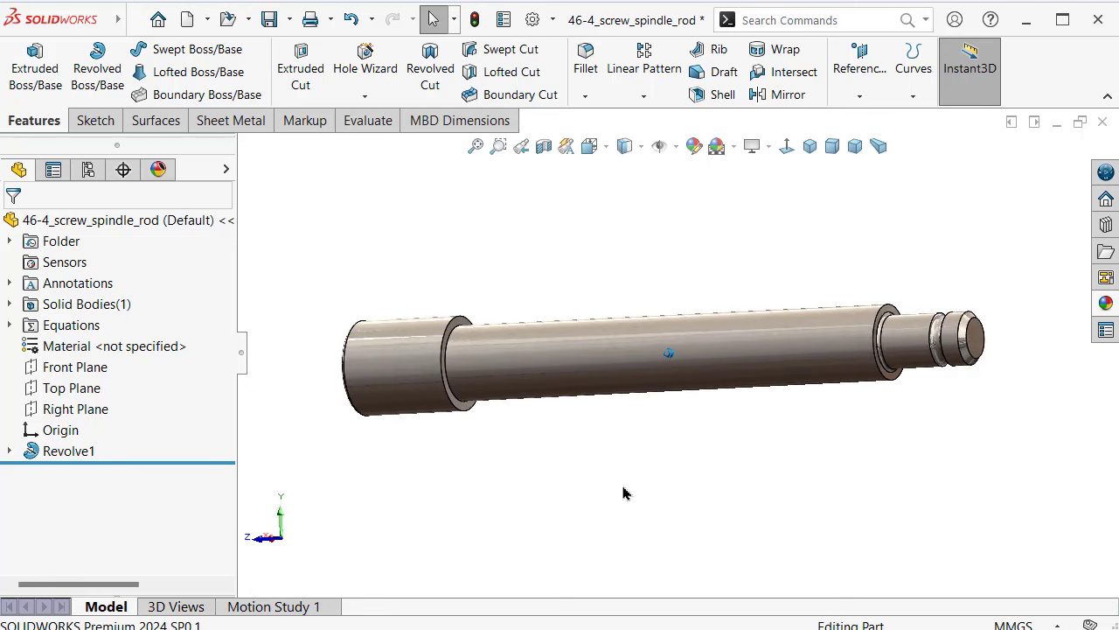
# Check a step edge and turn the rod to a zoomed, side-on view
pyautogui.click(890, 310)
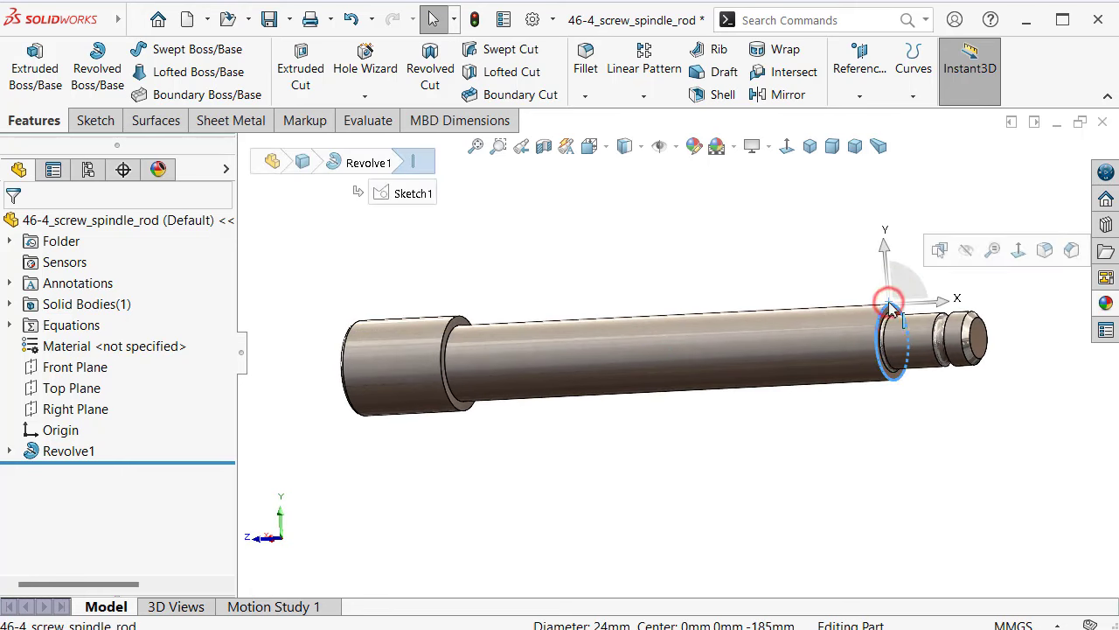
pyautogui.click(831, 269)
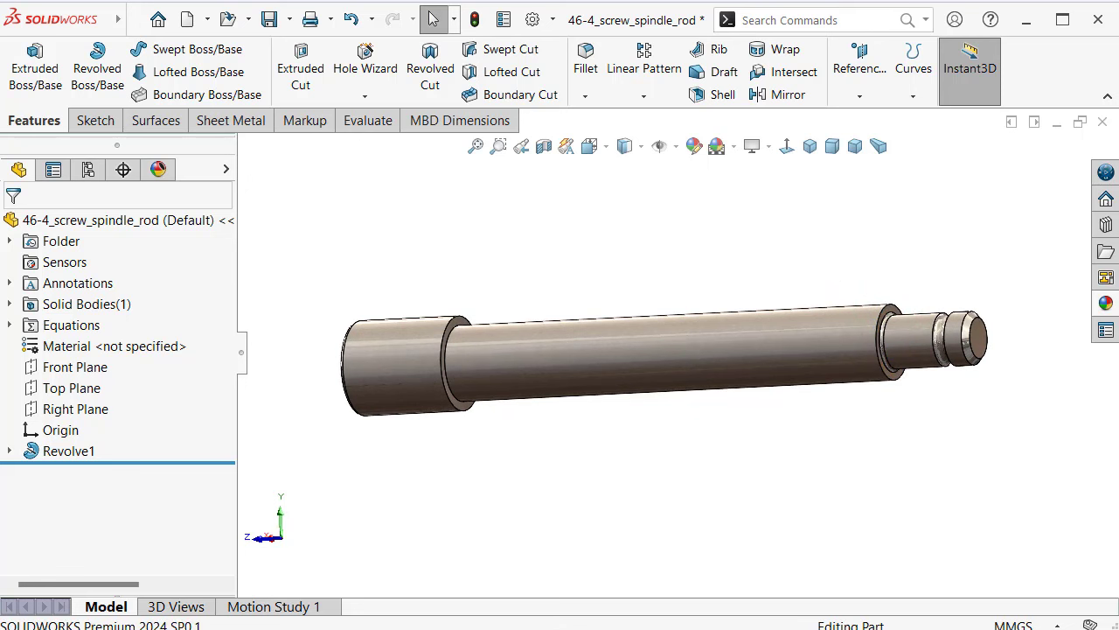
pyautogui.click(588, 525)
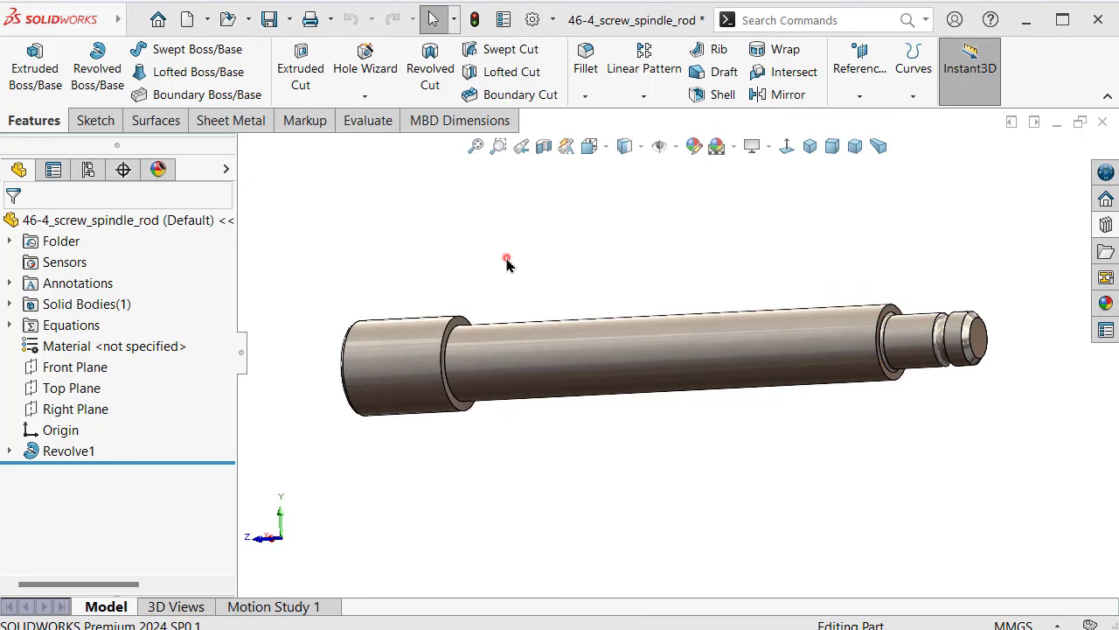
pyautogui.moveTo(507, 257); pyautogui.dragTo(505, 268, button='right')
pyautogui.scroll(-3, 745, 352)
pyautogui.scroll(-3, 752, 333)
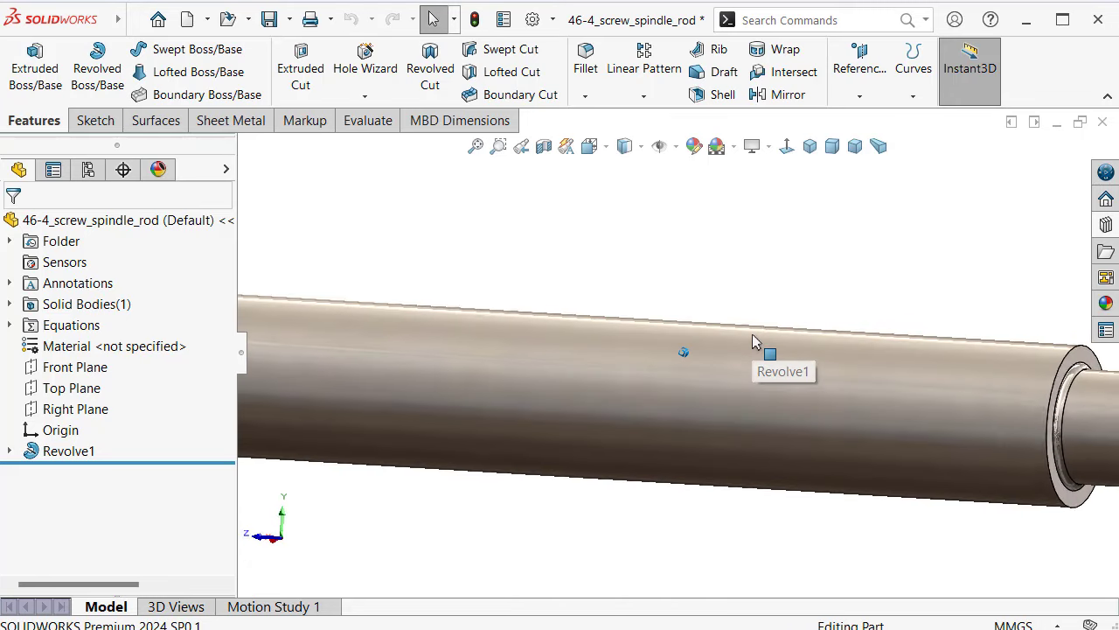
pyautogui.scroll(-2, 1003, 327)
# Expand Revolve1 and open Sketch1 for editing
pyautogui.click(1050, 360)
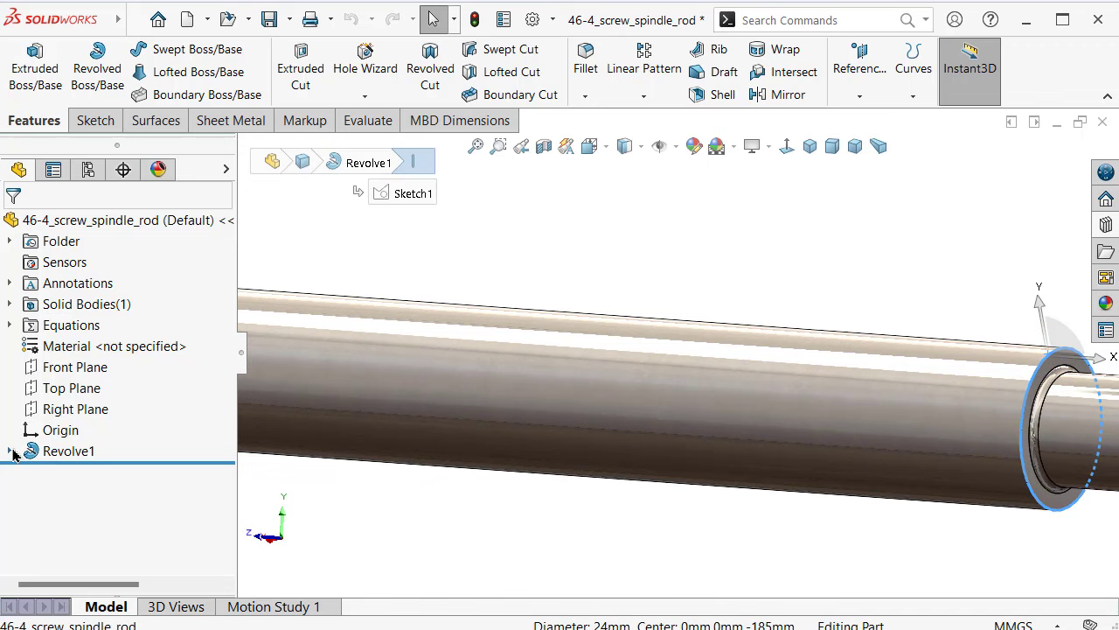
pyautogui.click(10, 451)
pyautogui.click(79, 473)
pyautogui.click(140, 408)
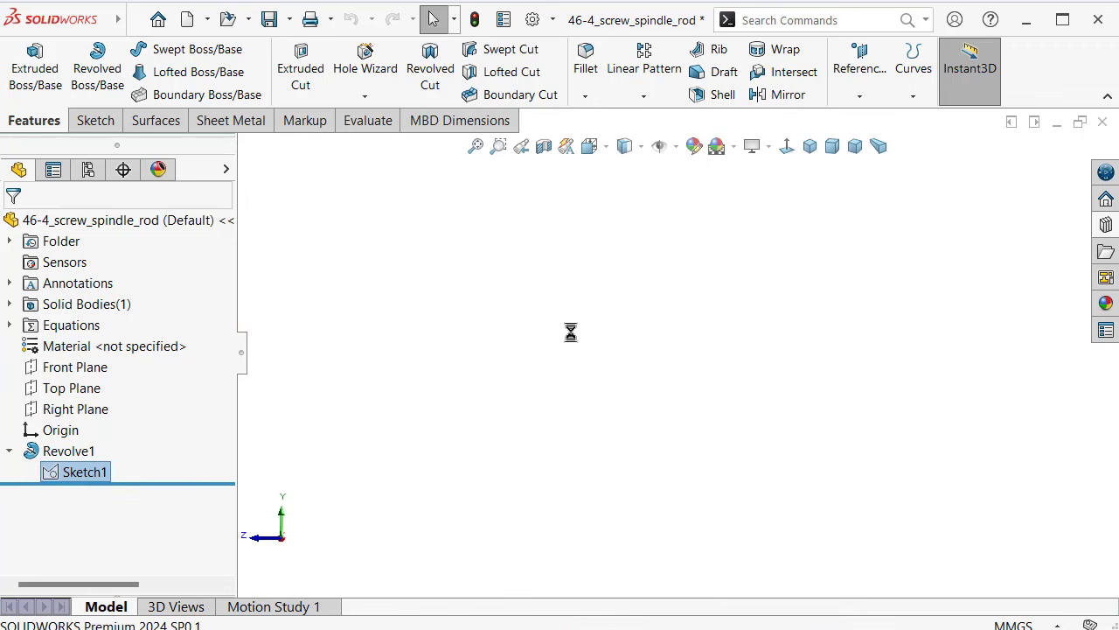
# Replace the R12.00 shaft dimension with a 20.5/2 (10.25 mm) height dimension
pyautogui.scroll(-3, 757, 318)
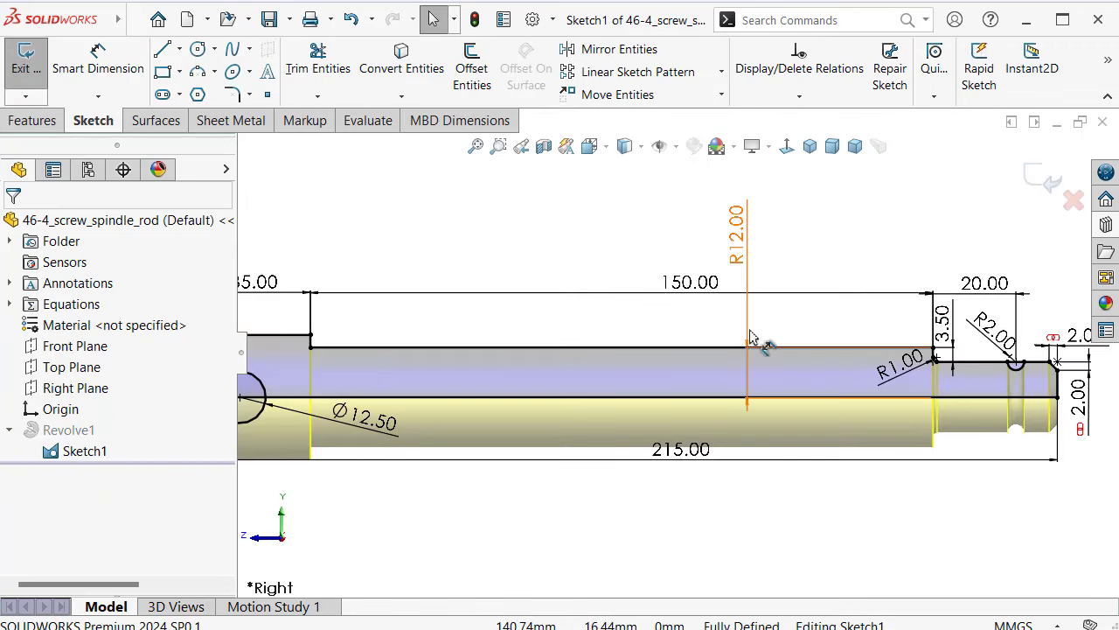
pyautogui.click(748, 336)
pyautogui.press('Delete')
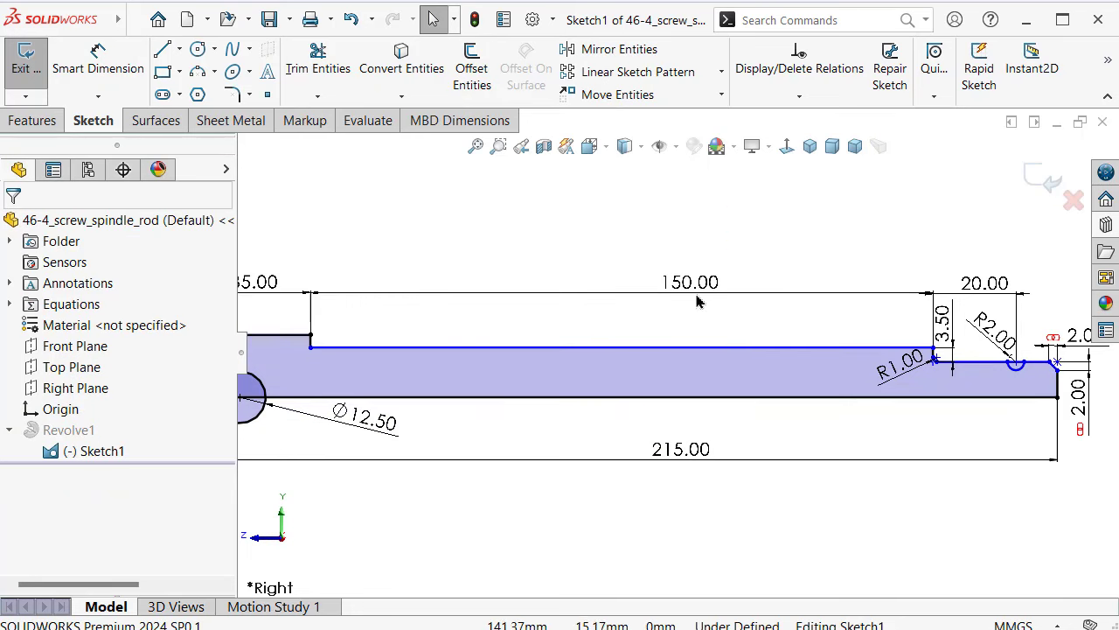
pyautogui.click(112, 63)
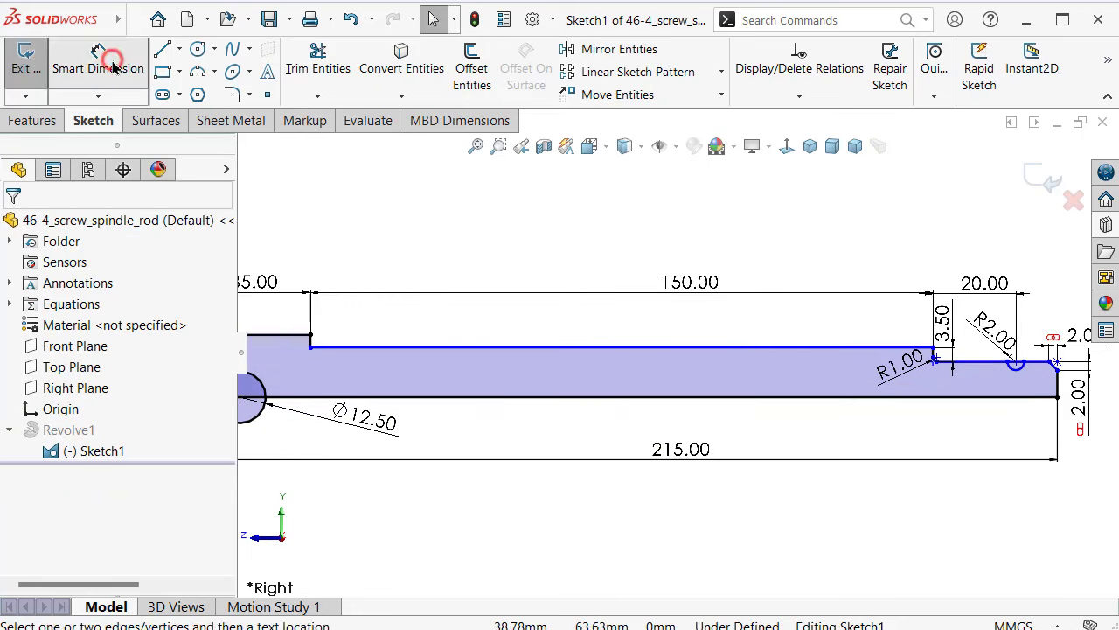
pyautogui.click(715, 347)
pyautogui.click(743, 398)
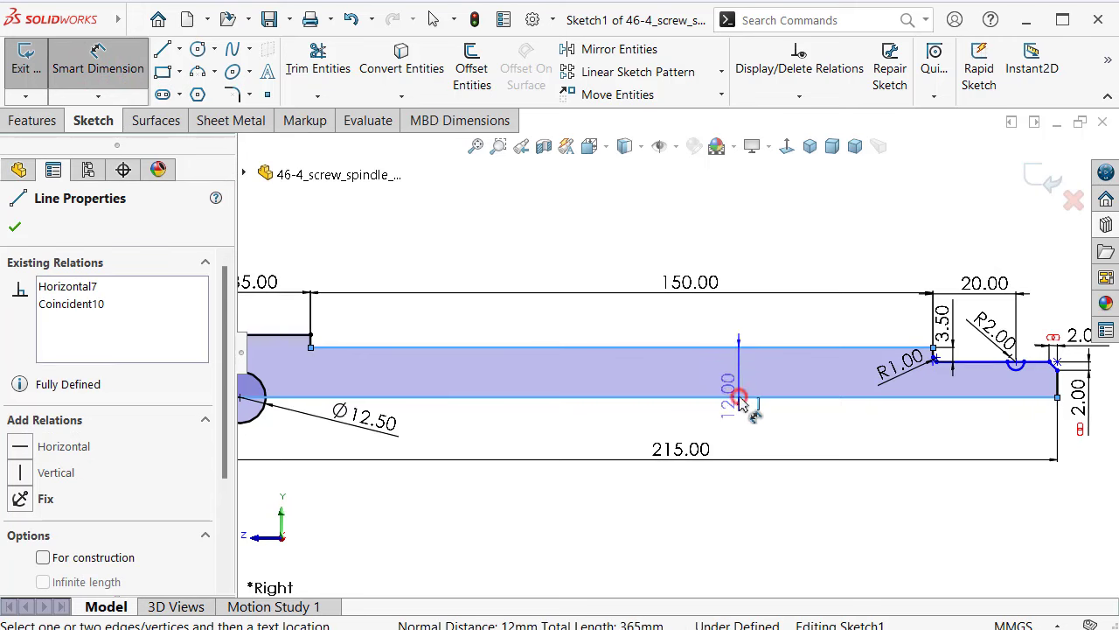
pyautogui.click(753, 518)
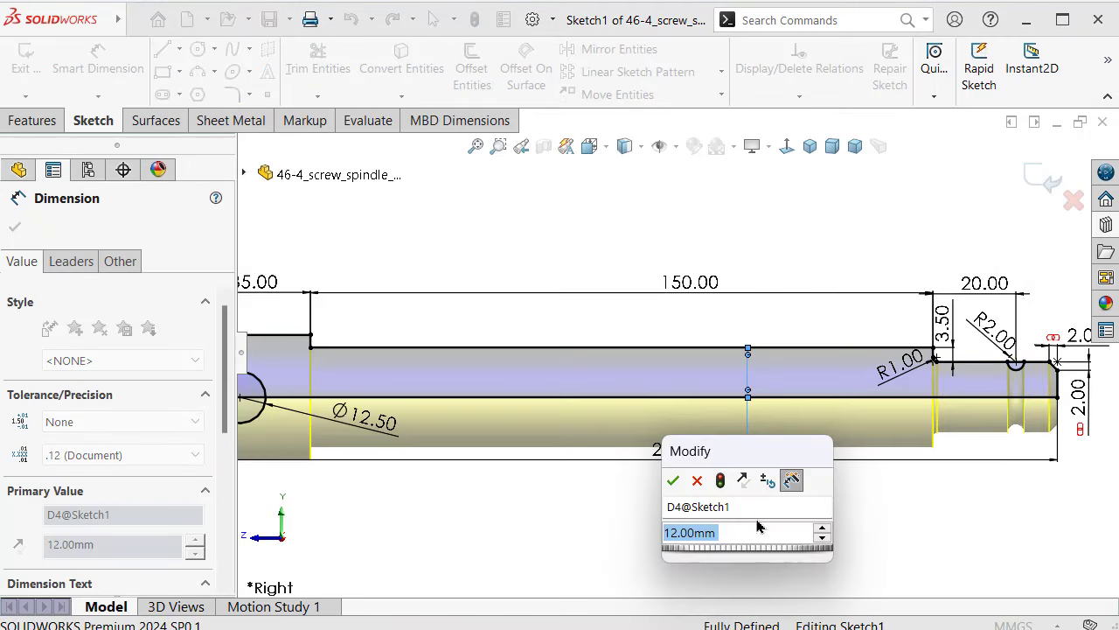
pyautogui.write('20,2')
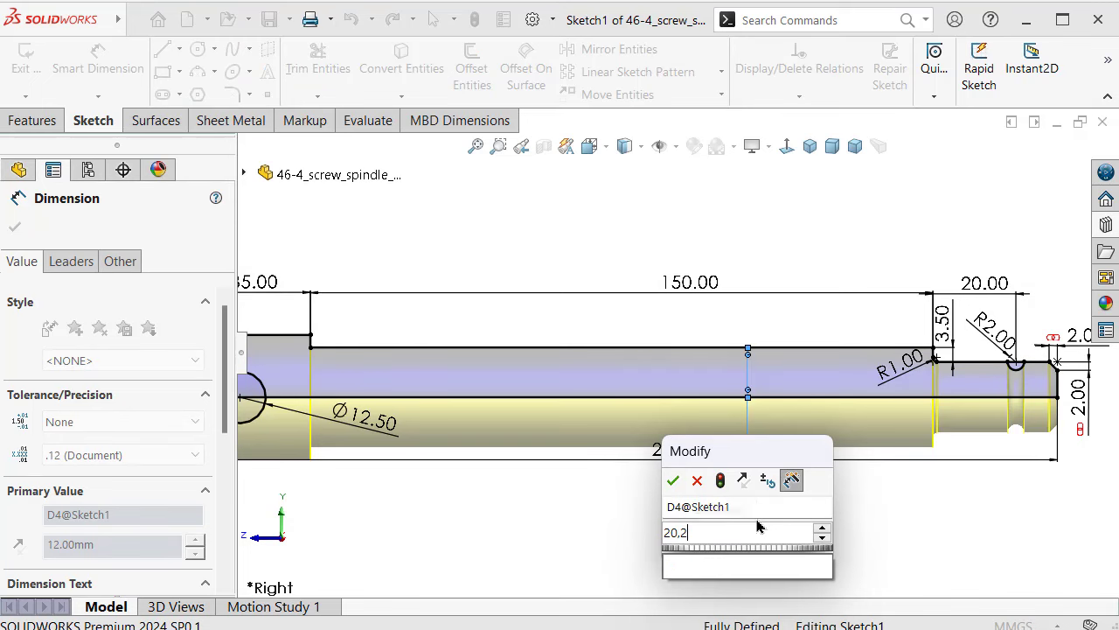
pyautogui.press('BackSpace')
pyautogui.write('5')
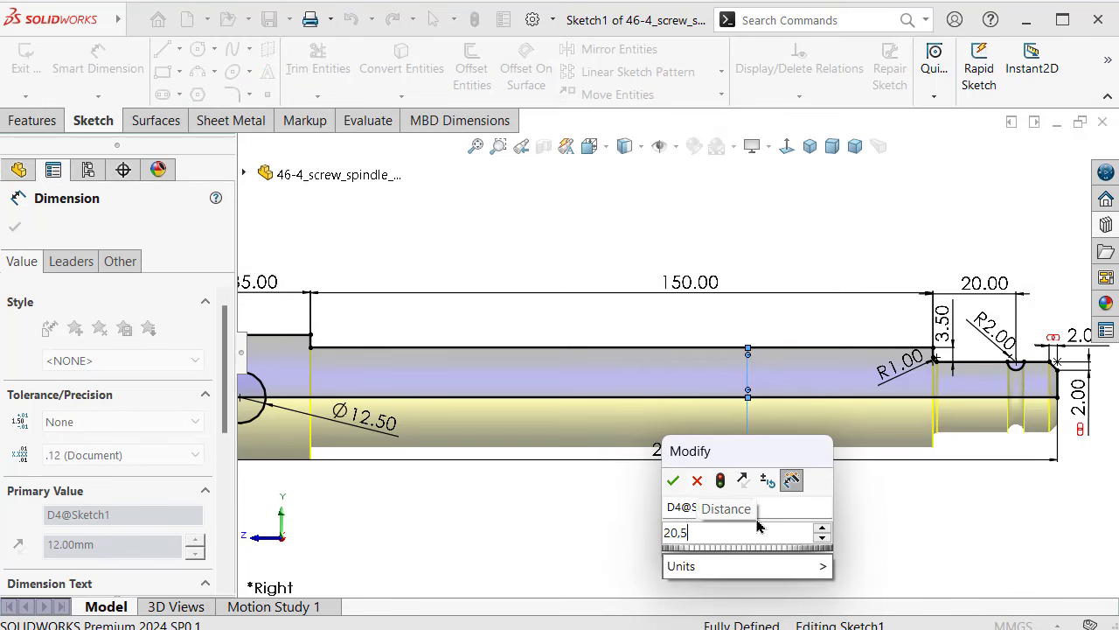
pyautogui.write('/2')
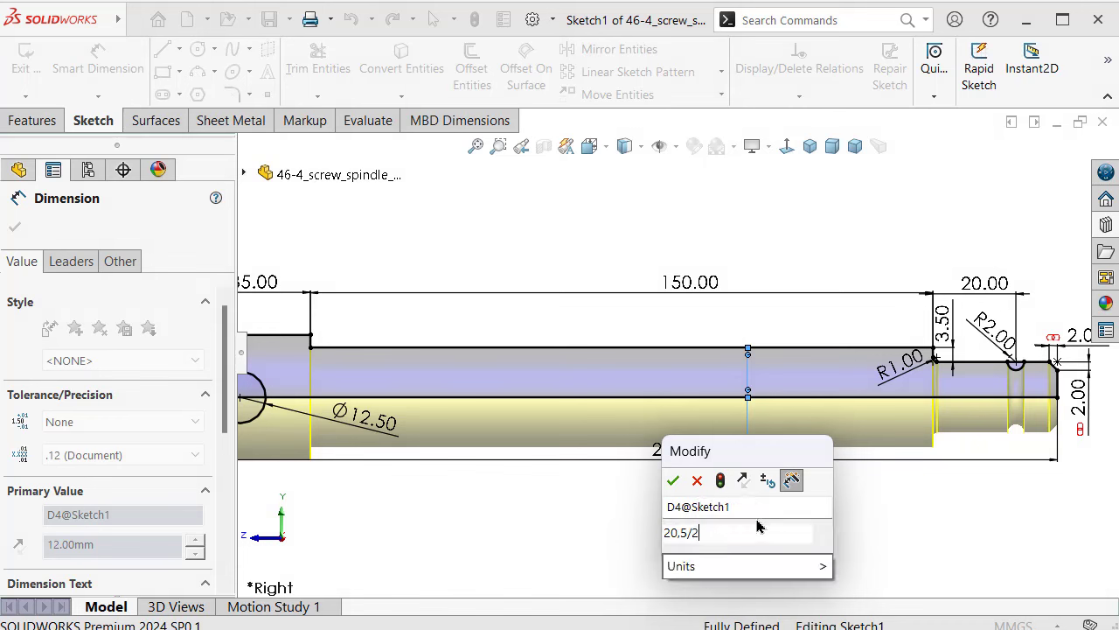
pyautogui.press('Escape')
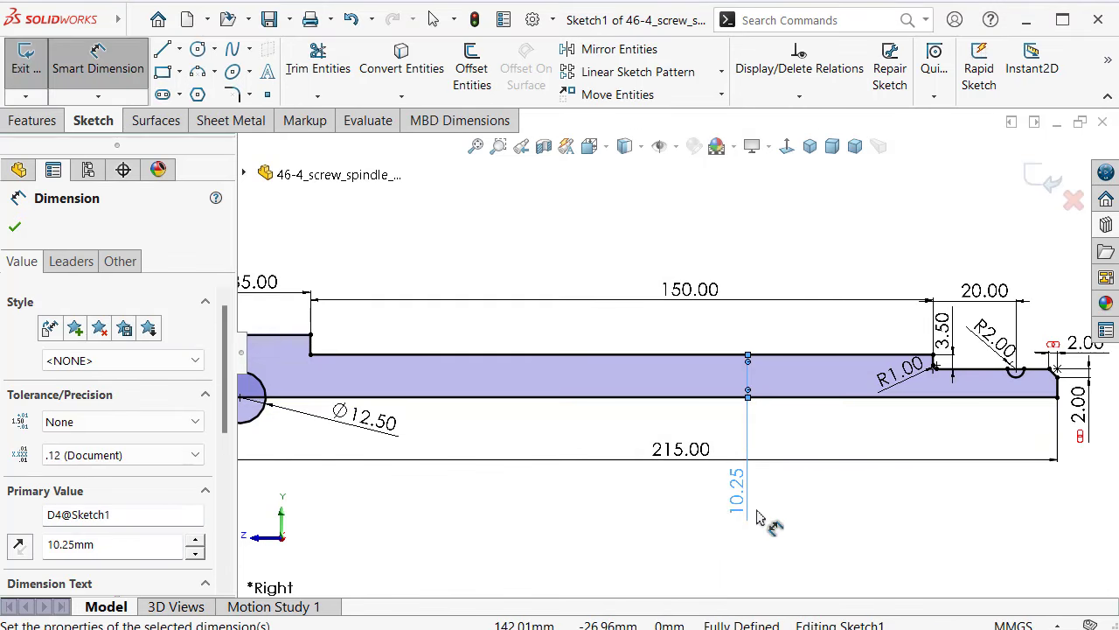
# Move the 10.25 dimension beside the shaft and exit the sketch to rebuild the rod
pyautogui.click(759, 516)
pyautogui.moveTo(738, 501); pyautogui.dragTo(767, 358)
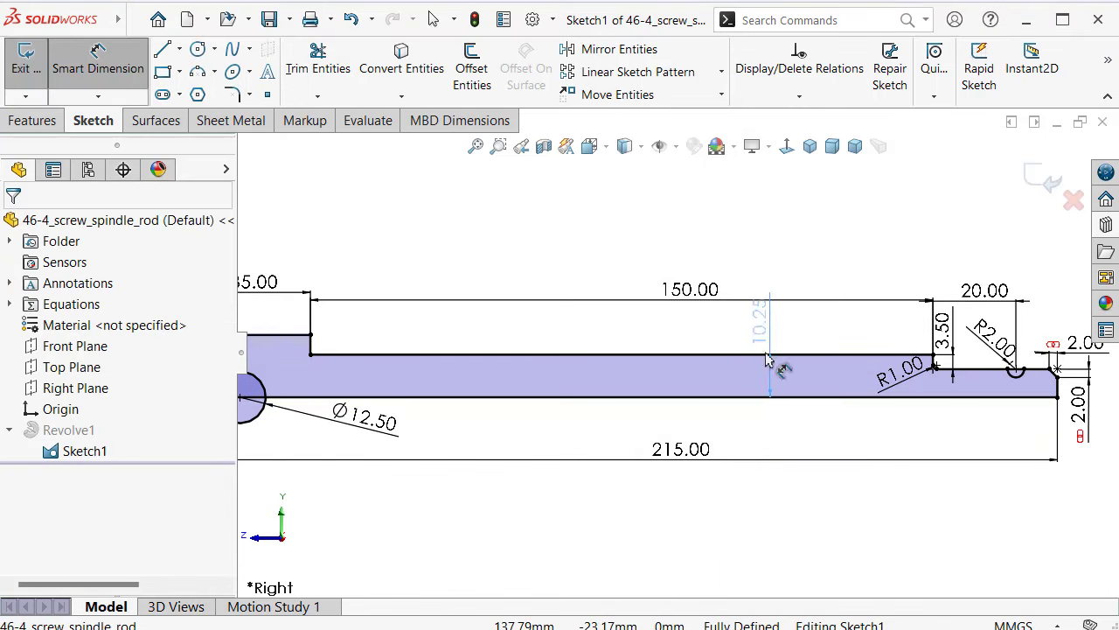
pyautogui.moveTo(778, 440); pyautogui.dragTo(778, 442)
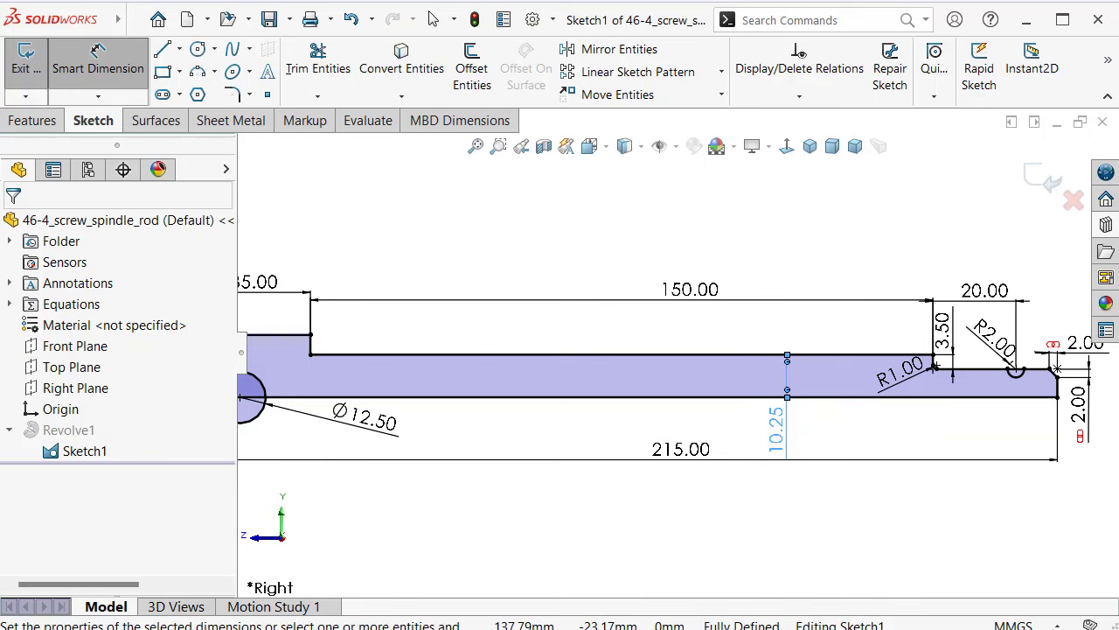
pyautogui.click(789, 520)
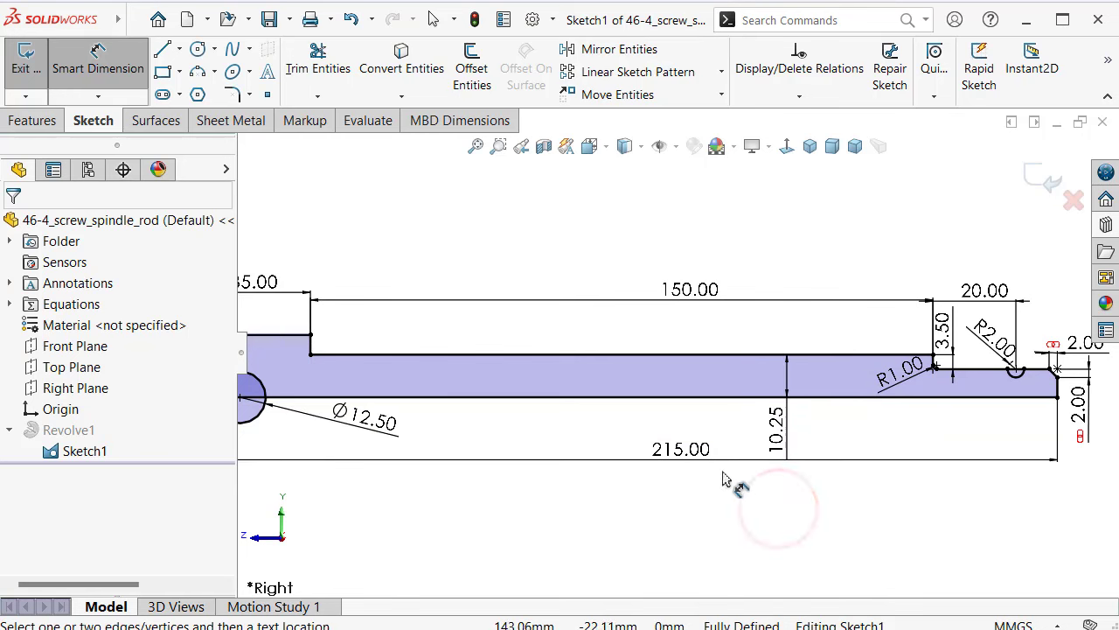
pyautogui.click(244, 358)
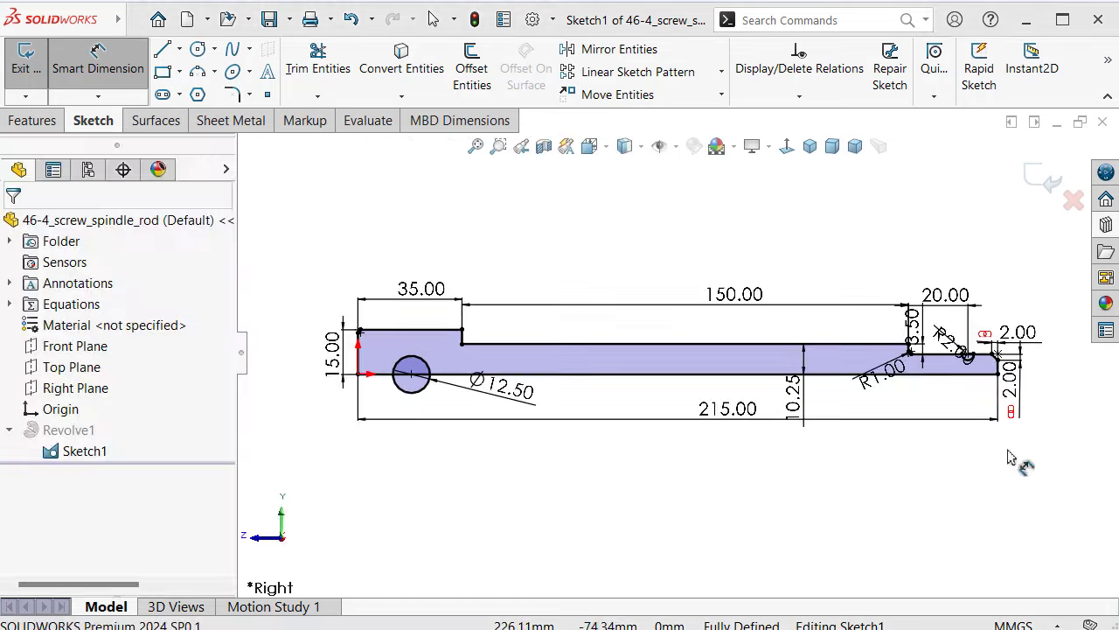
pyautogui.click(1041, 178)
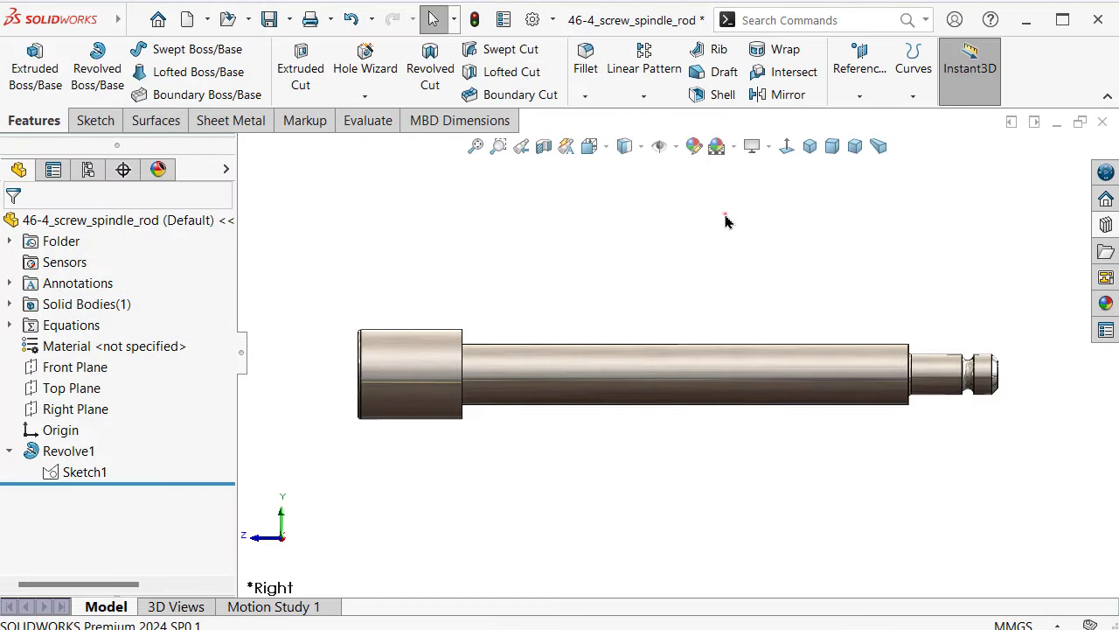
# Show Sketch1 and cut the Ø12.5 circle Through All – Both to form the cross hole
pyautogui.click(83, 479)
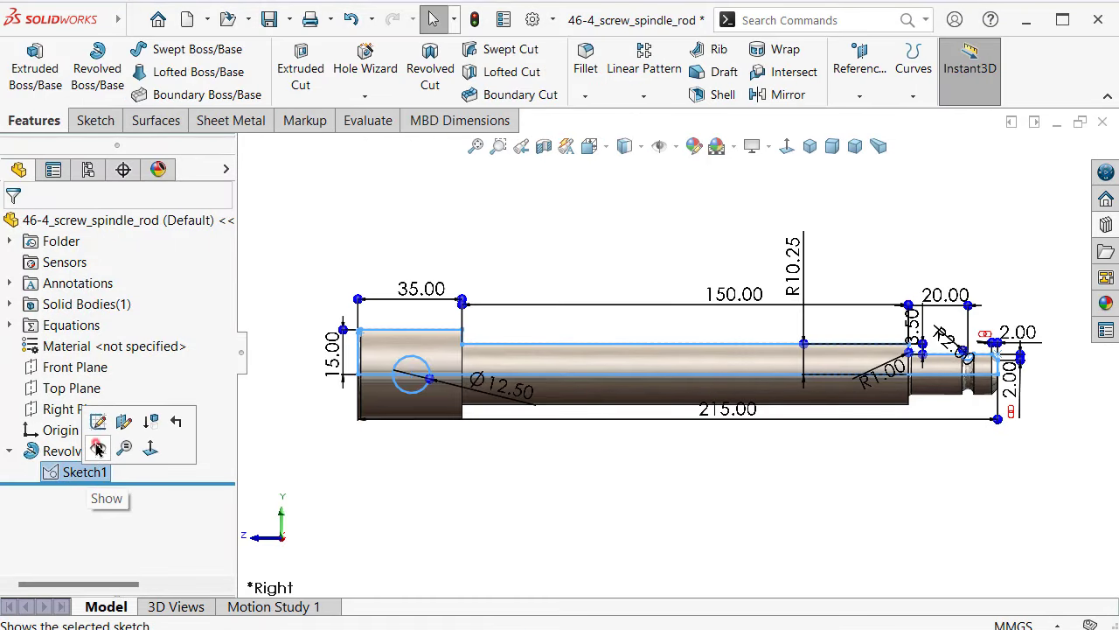
pyautogui.click(97, 447)
pyautogui.moveTo(456, 283)
pyautogui.mouseDown(button='middle')
pyautogui.moveTo(435, 320)
pyautogui.moveTo(467, 310)
pyautogui.mouseUp(button='middle')
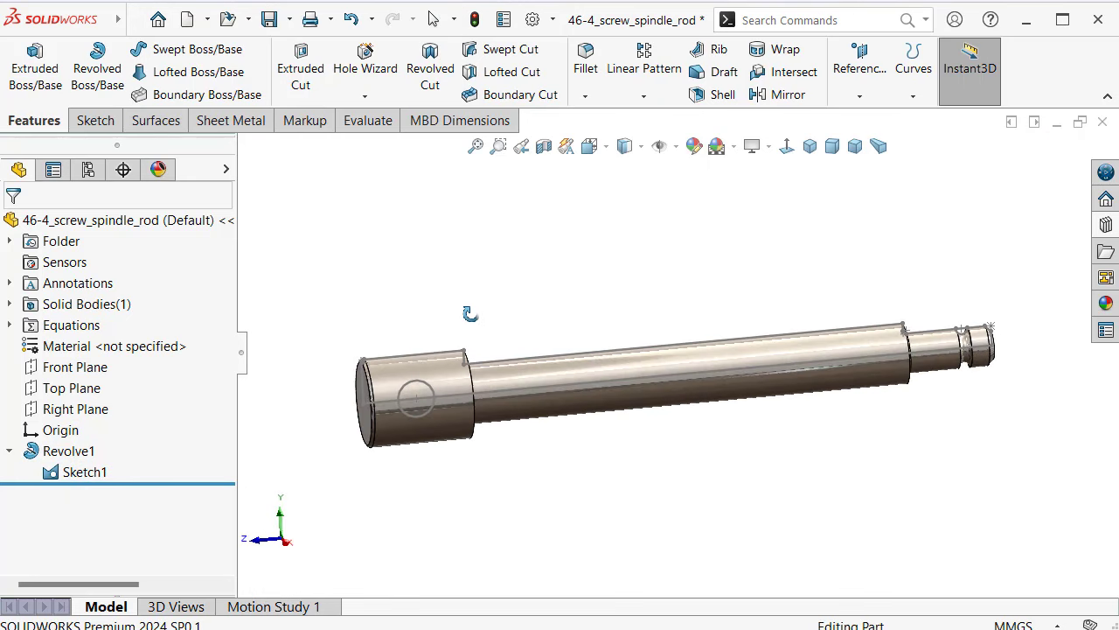
pyautogui.click(433, 395)
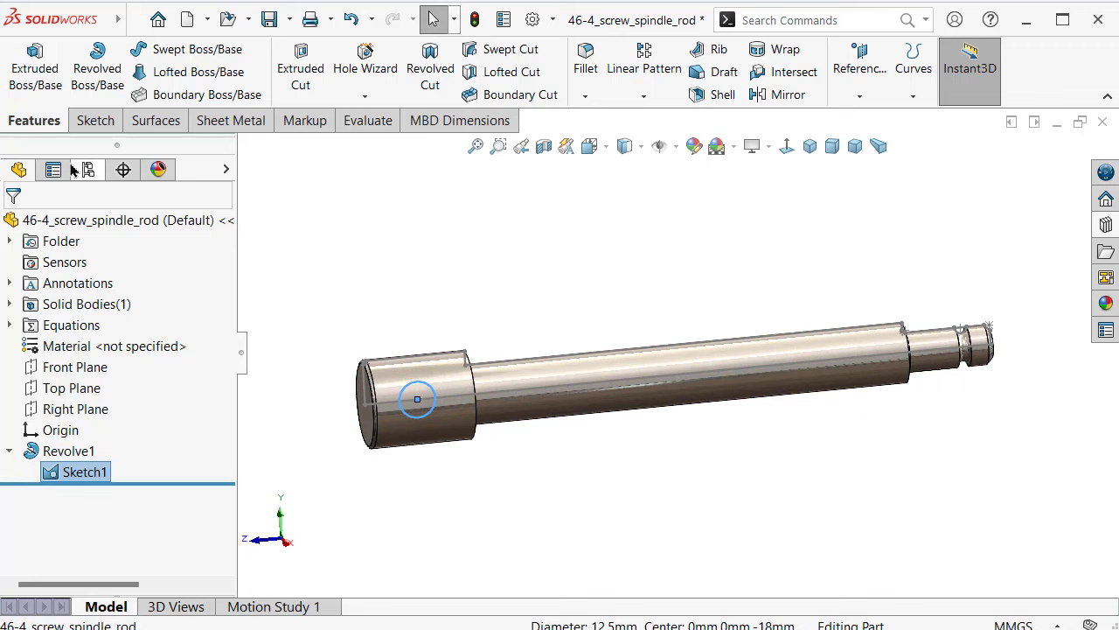
pyautogui.click(300, 72)
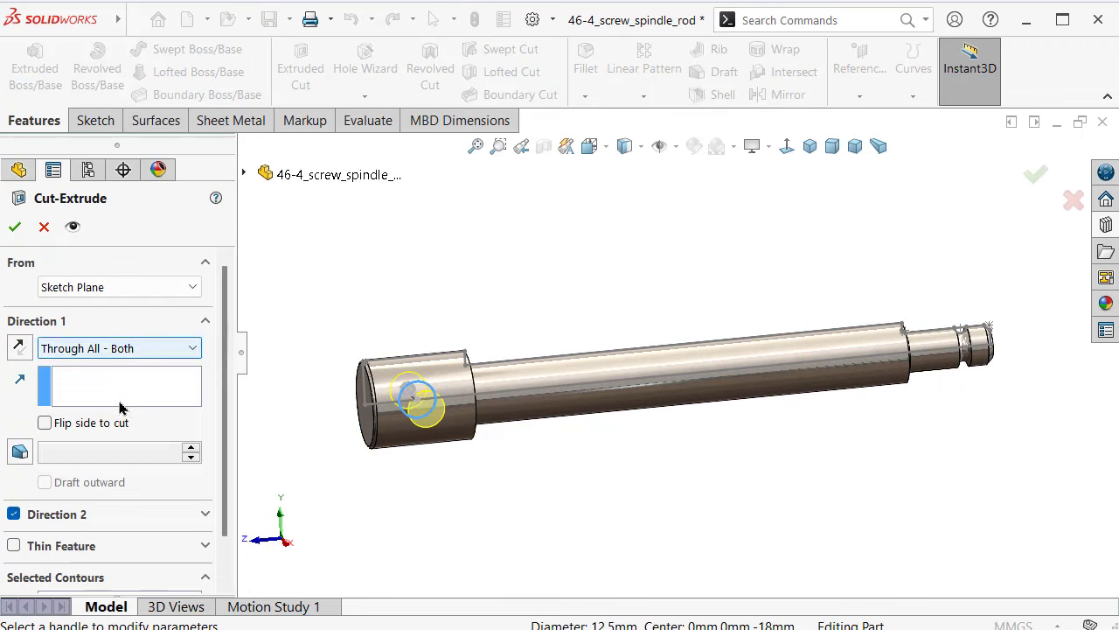
pyautogui.click(15, 228)
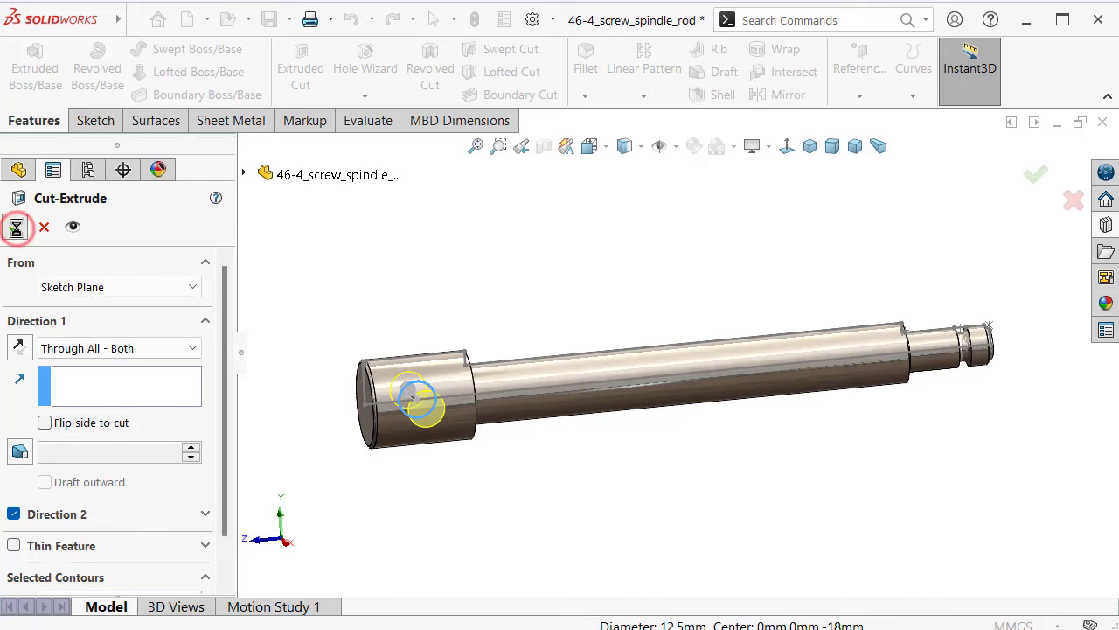
pyautogui.click(727, 243)
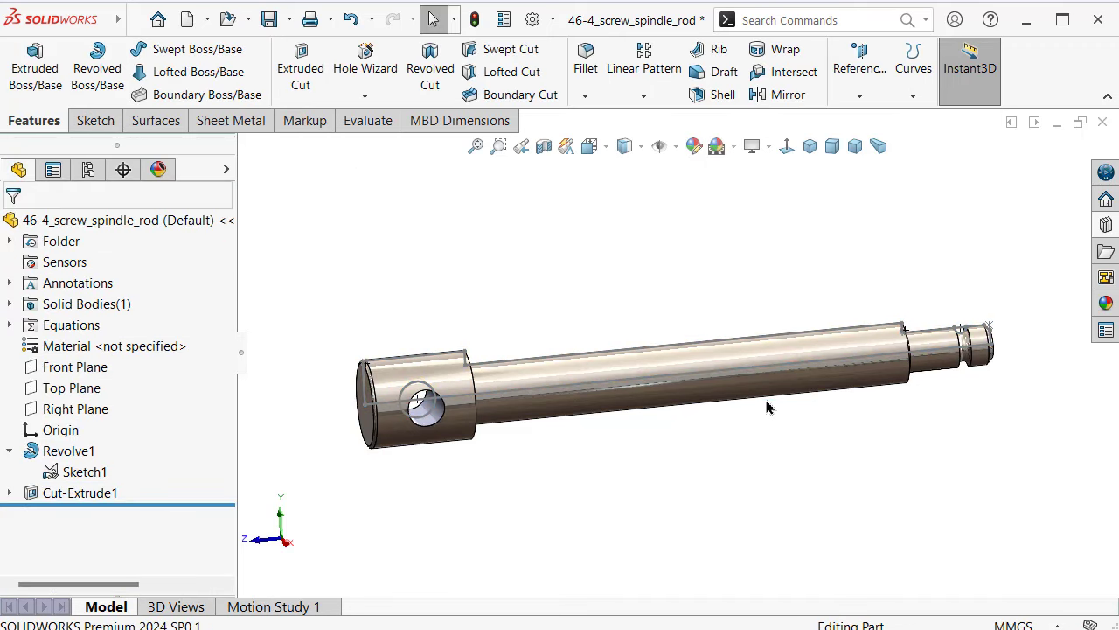
pyautogui.moveTo(764, 405); pyautogui.dragTo(757, 430, button='middle')
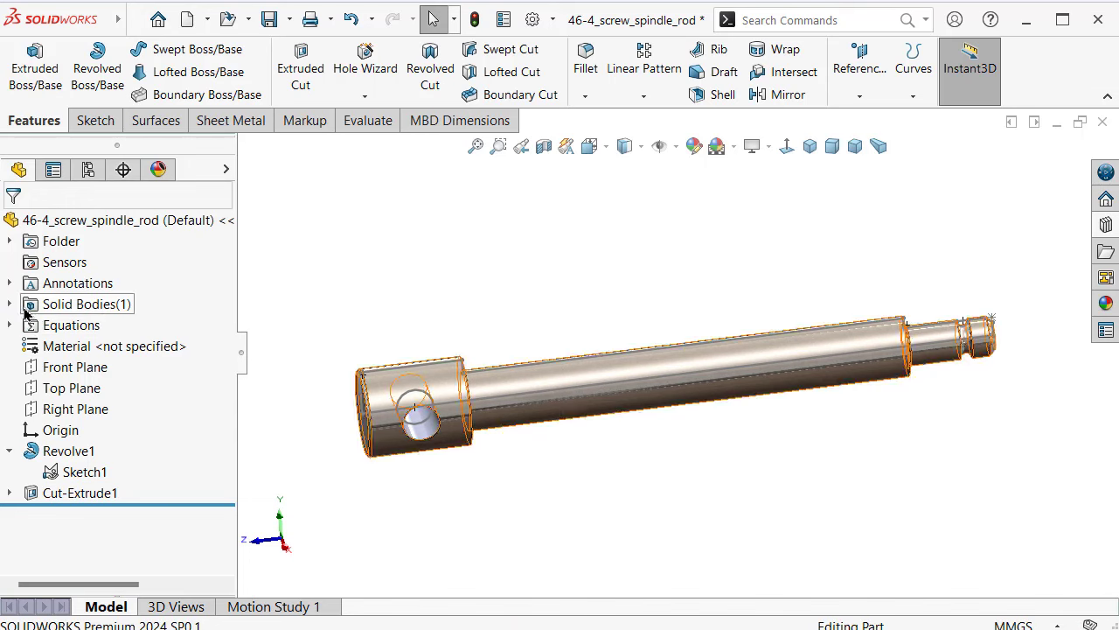
# Apply polished steel to the rod's solid body
pyautogui.click(952, 332)
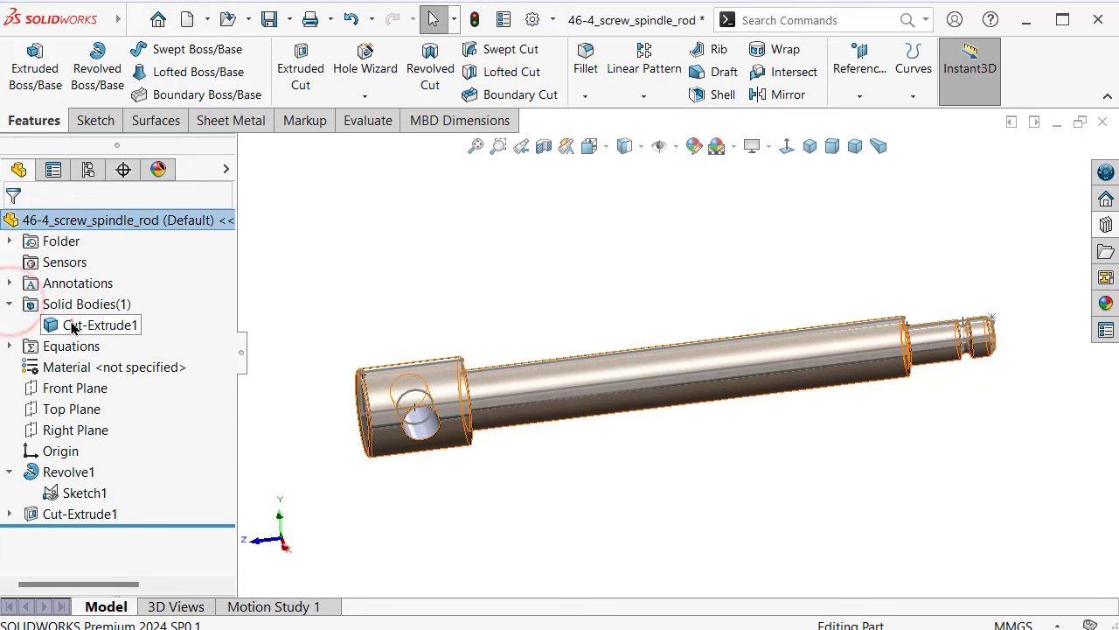
pyautogui.click(1107, 303)
pyautogui.doubleClick(861, 480)
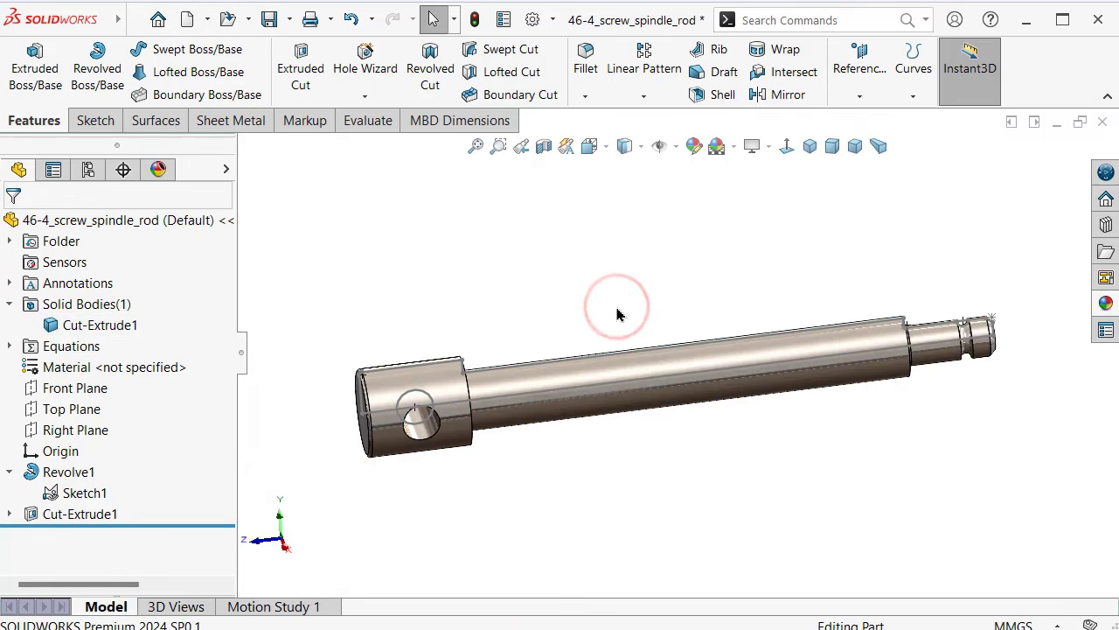
pyautogui.moveTo(617, 315)
pyautogui.mouseDown(button='middle')
pyautogui.moveTo(553, 352)
pyautogui.moveTo(489, 306)
pyautogui.mouseUp(button='middle')
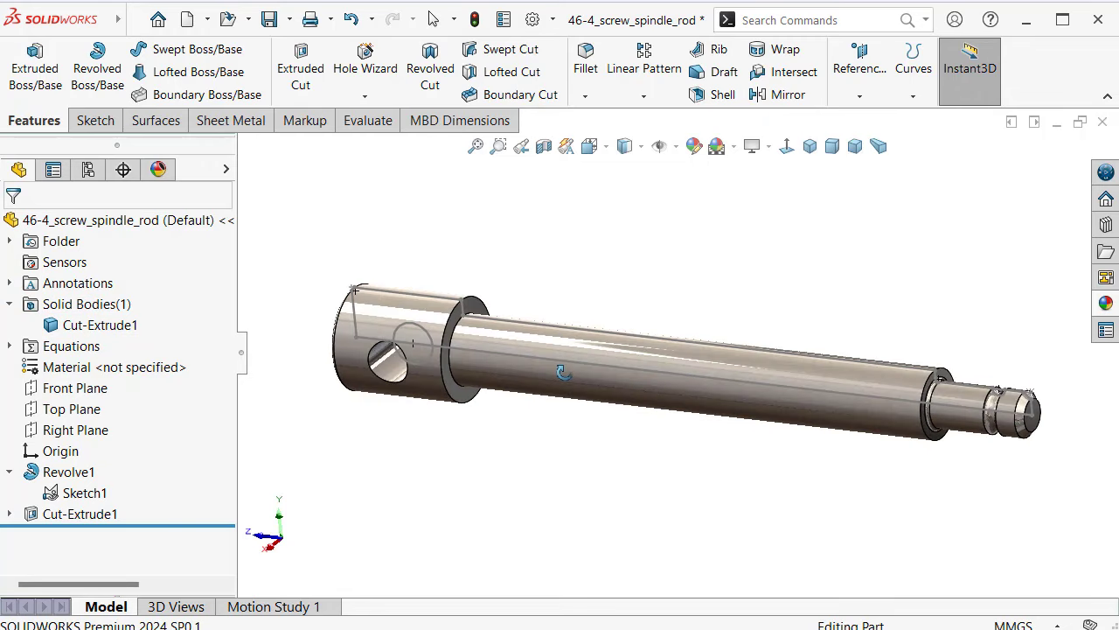
# Hide Sketch1 on the model and open the Hole Wizard menu
pyautogui.scroll(-3, 488, 303)
pyautogui.scroll(-3, 488, 304)
pyautogui.click(488, 304)
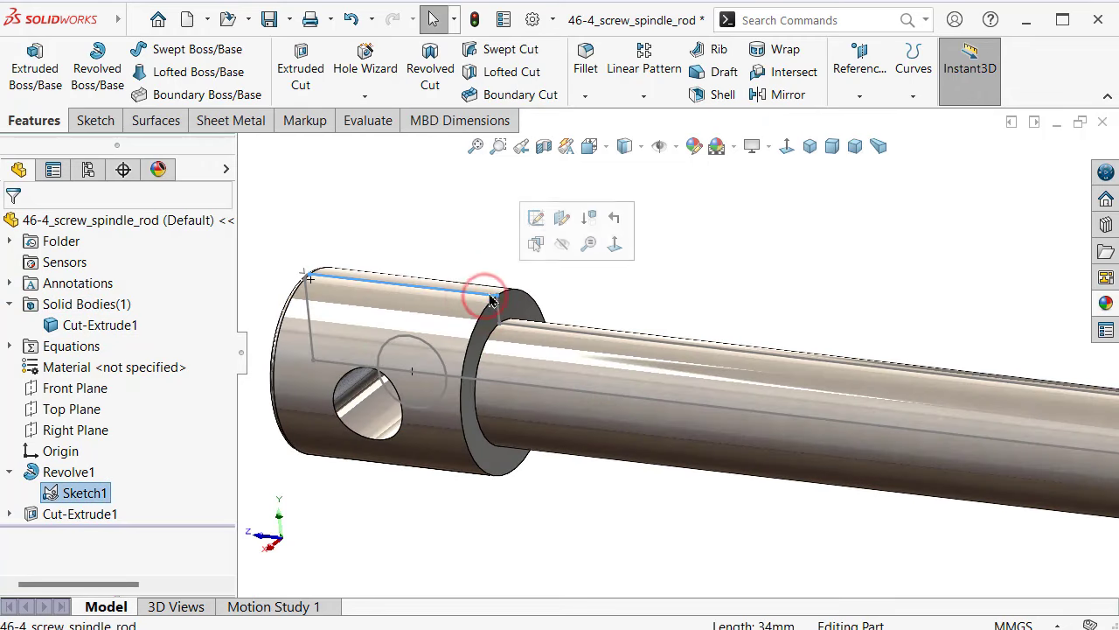
pyautogui.click(561, 241)
pyautogui.scroll(3, 873, 270)
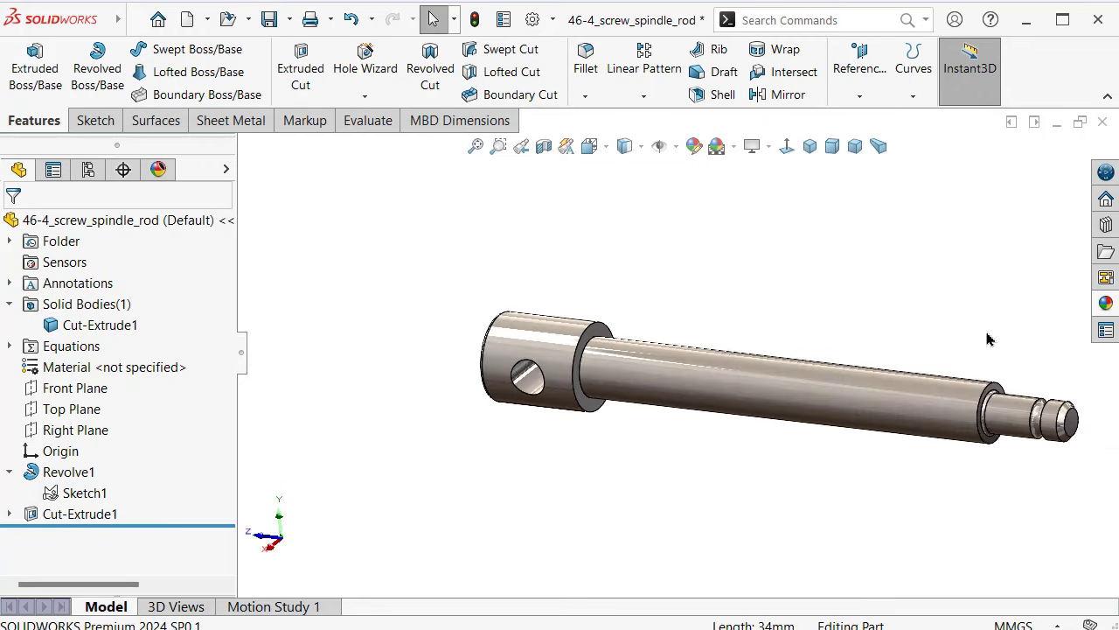
pyautogui.scroll(-3, 977, 365)
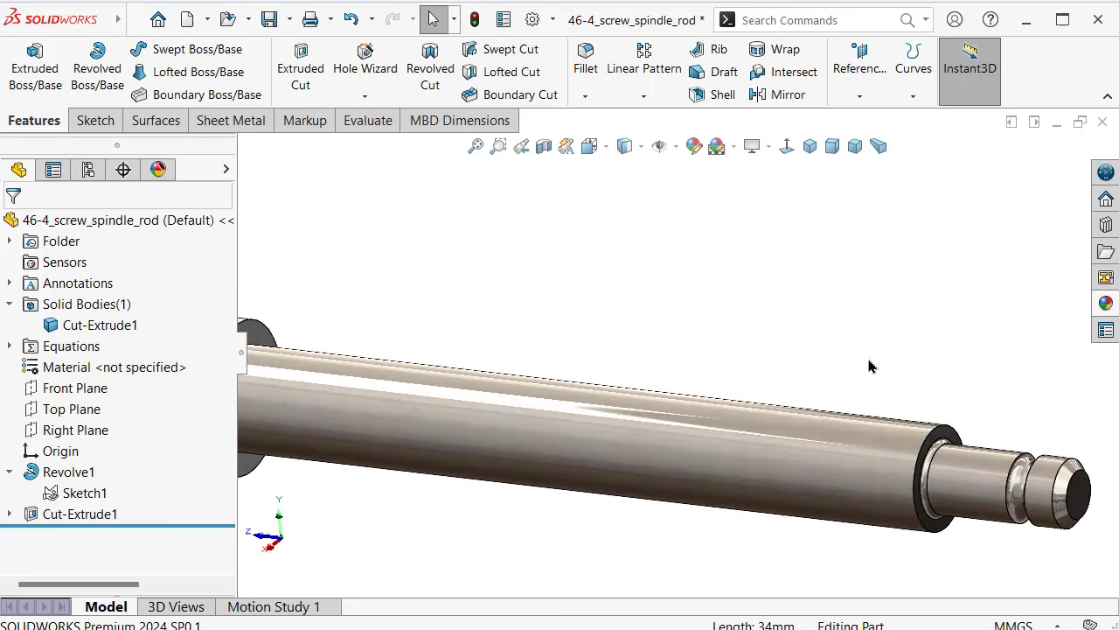
pyautogui.click(376, 97)
# Start a Thread from the shoulder edge, ending Up To Selection at the left shoulder edge
pyautogui.click(381, 161)
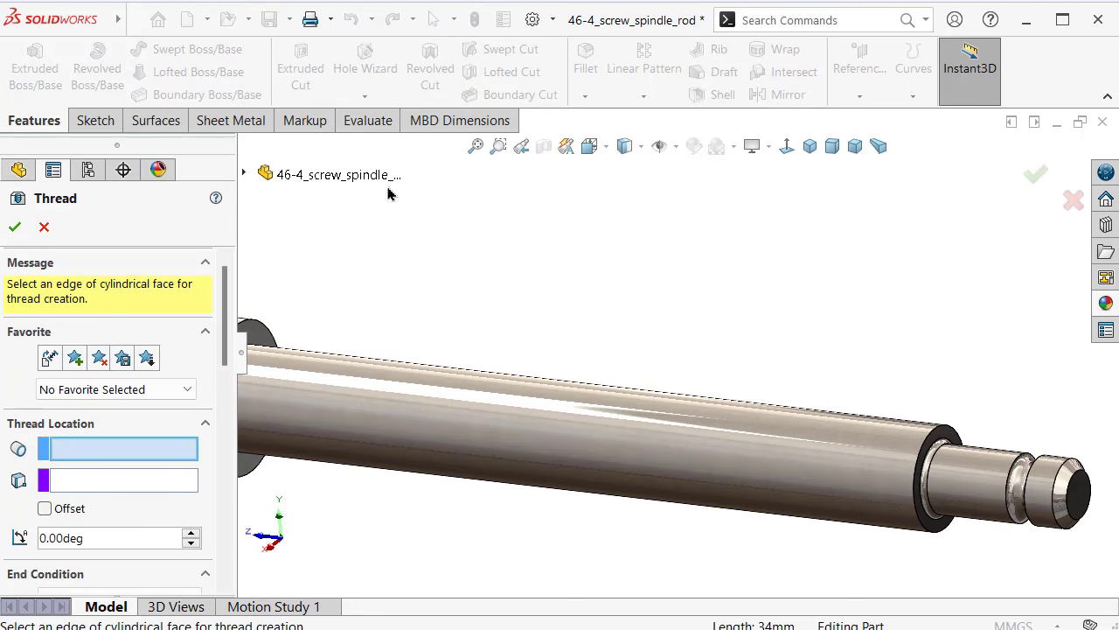
pyautogui.click(930, 441)
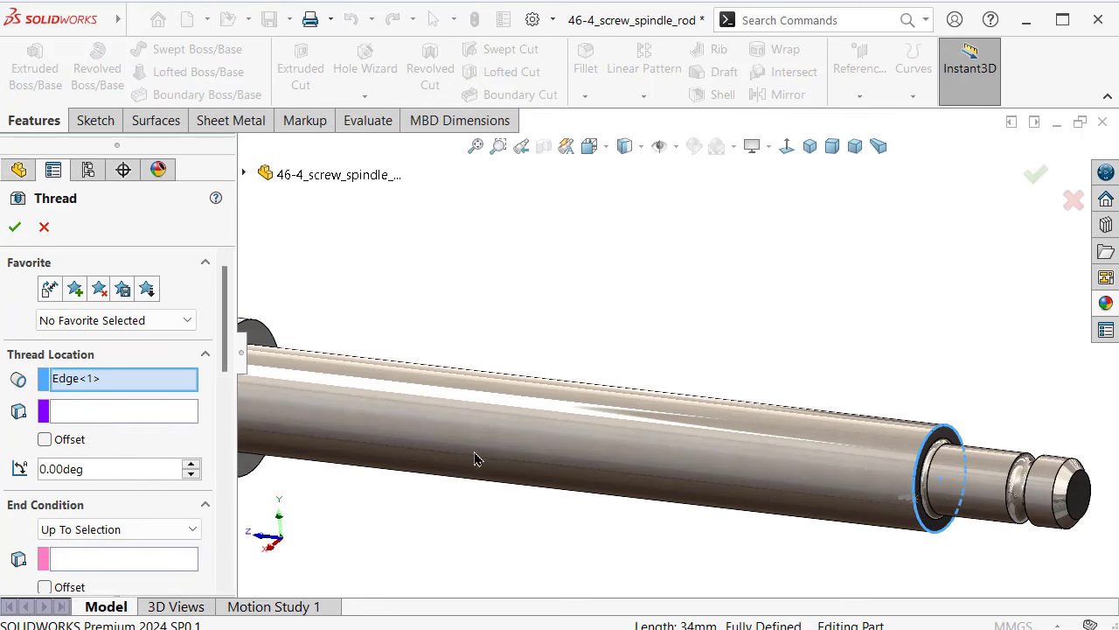
pyautogui.scroll(-3, 221, 334)
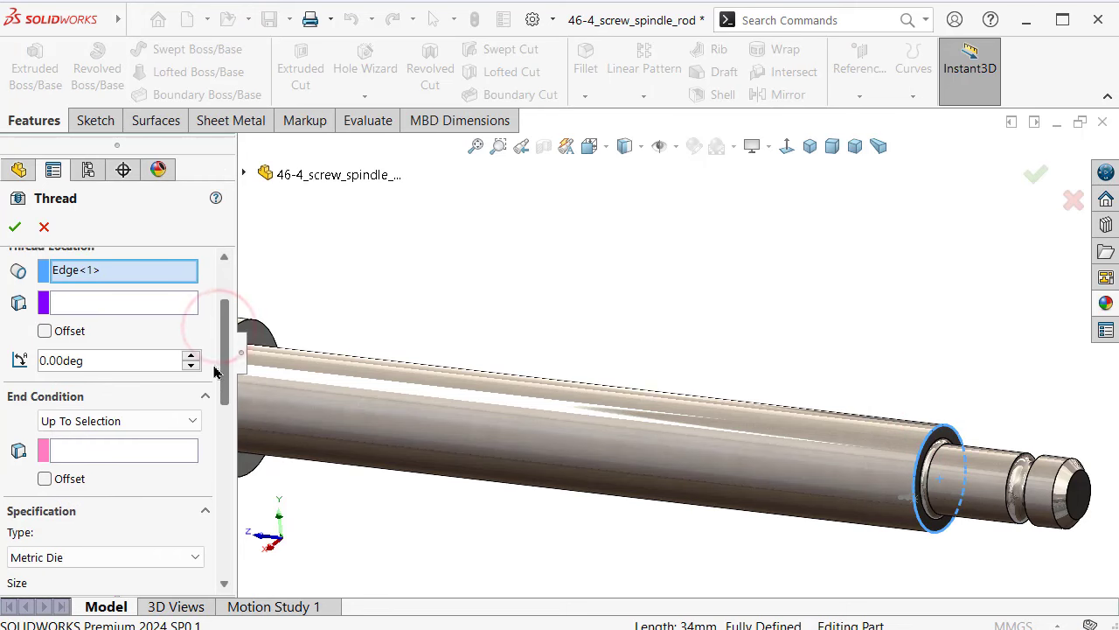
pyautogui.click(163, 449)
pyautogui.moveTo(408, 350); pyautogui.dragTo(409, 381, button='middle')
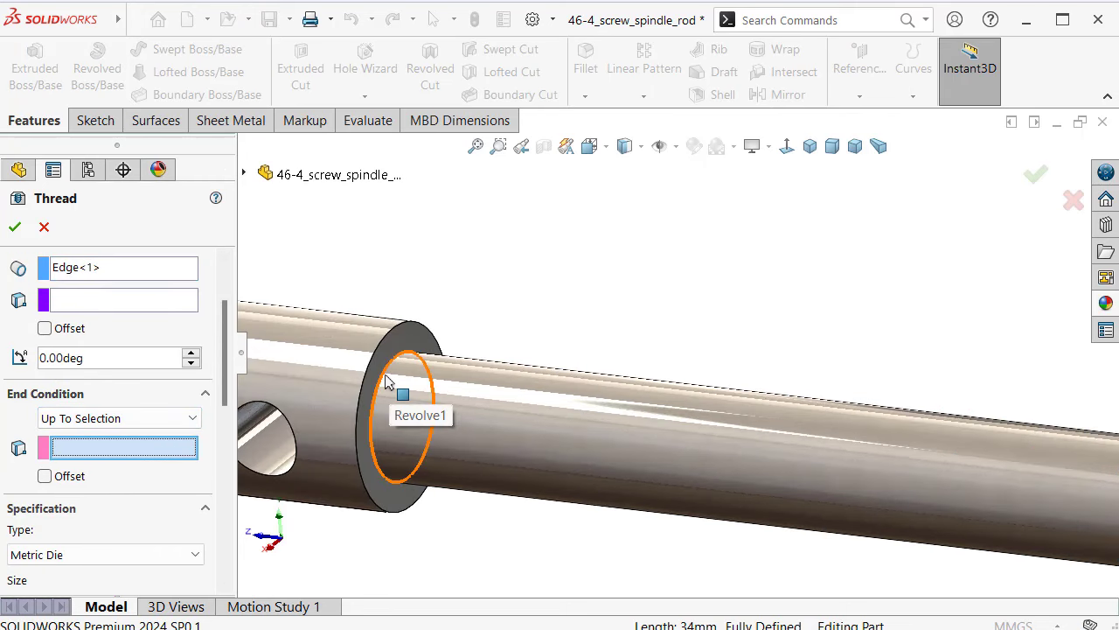
pyautogui.click(391, 386)
pyautogui.moveTo(497, 448)
pyautogui.mouseDown(button='middle')
pyautogui.moveTo(542, 361)
pyautogui.moveTo(516, 470)
pyautogui.mouseUp(button='middle')
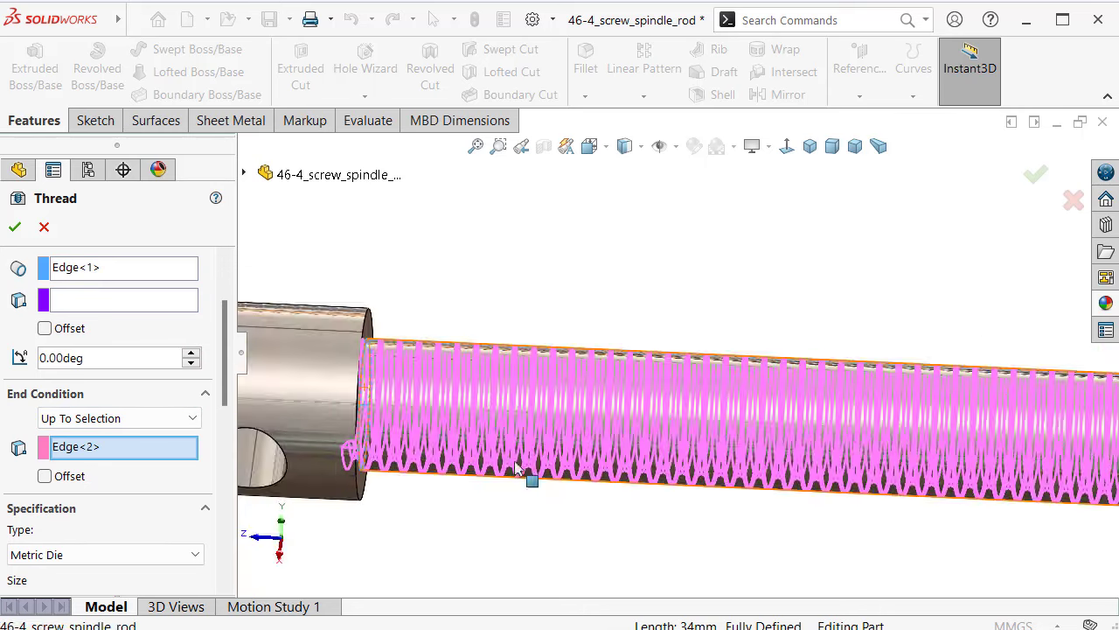
pyautogui.moveTo(226, 353); pyautogui.dragTo(230, 418)
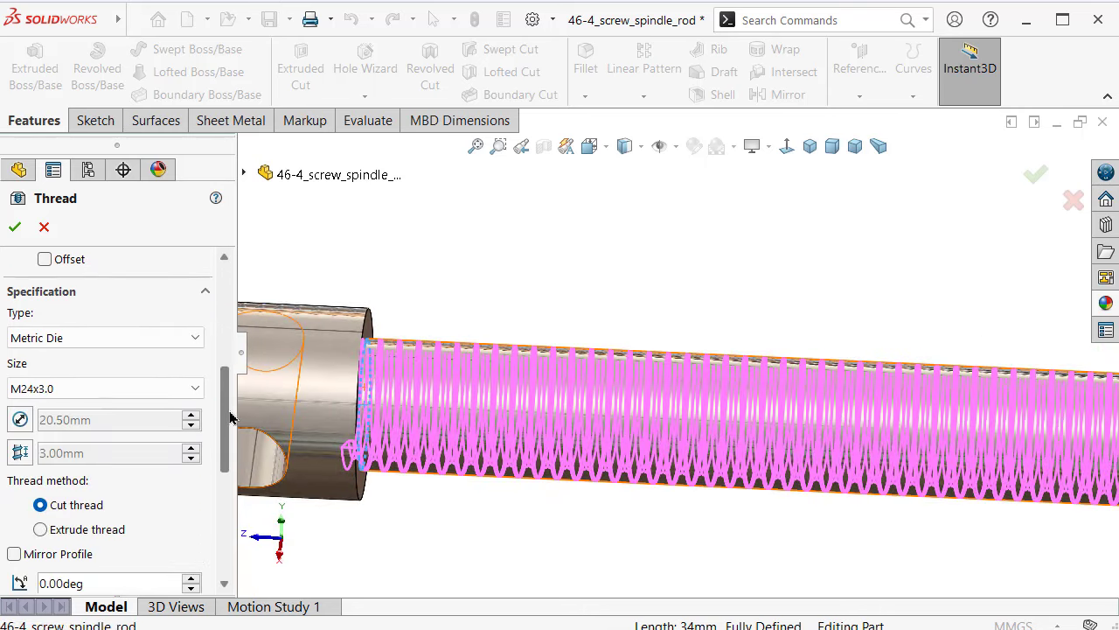
# Keep thread size M24x3.0, make it an extruded thread, and mirror the profile
pyautogui.click(101, 382)
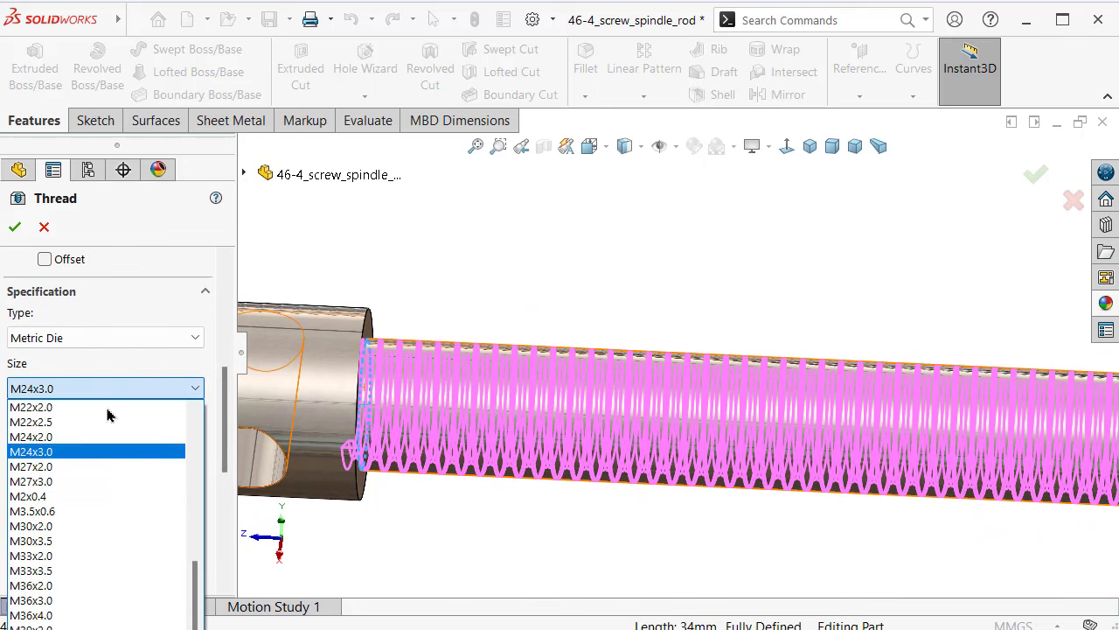
pyautogui.click(90, 453)
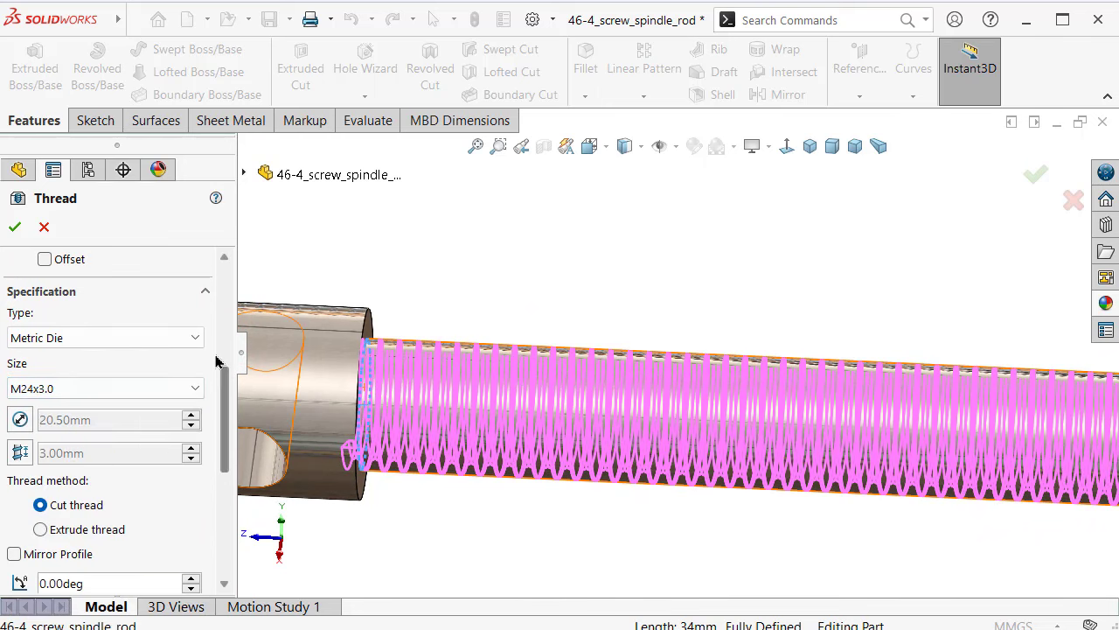
pyautogui.moveTo(226, 408); pyautogui.dragTo(230, 461)
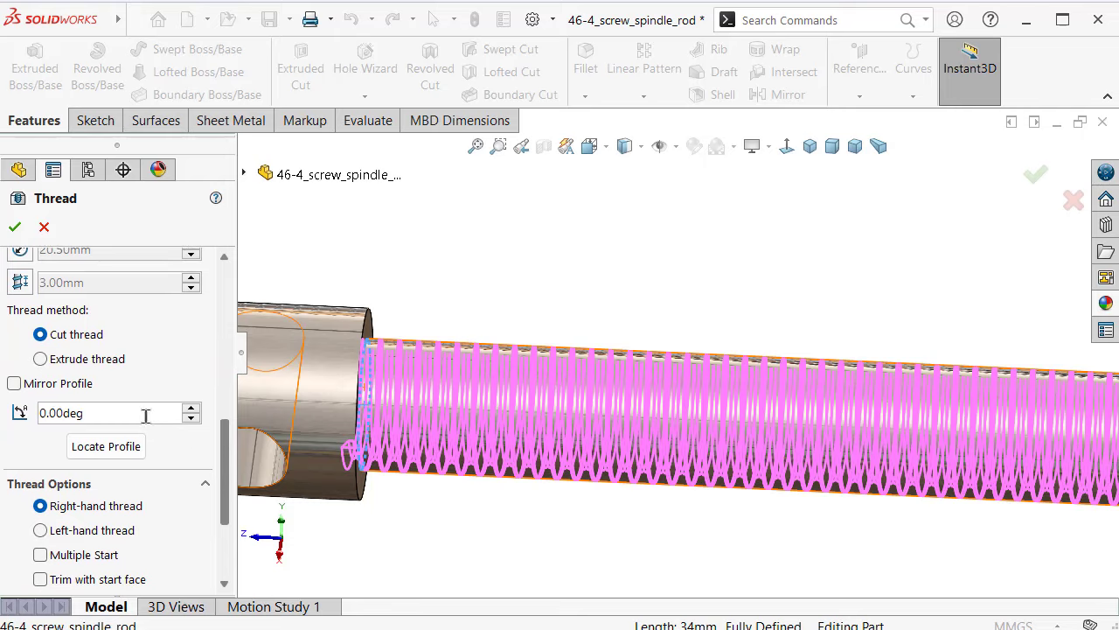
pyautogui.click(40, 359)
pyautogui.click(14, 385)
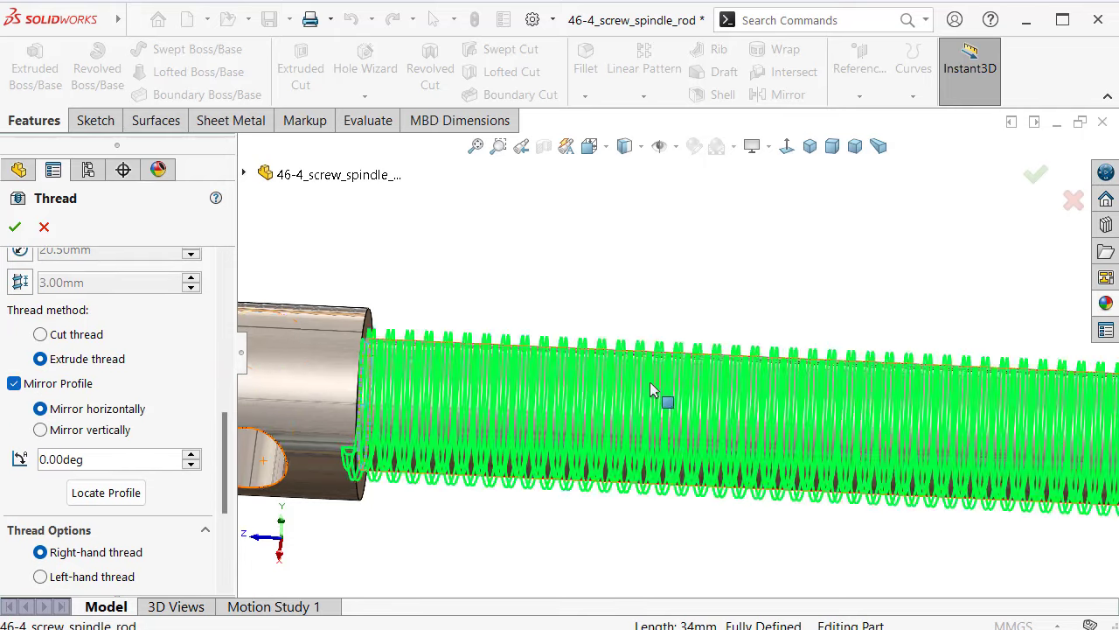
pyautogui.scroll(4, 662, 394)
pyautogui.scroll(-3, 910, 400)
pyautogui.scroll(-3, 895, 400)
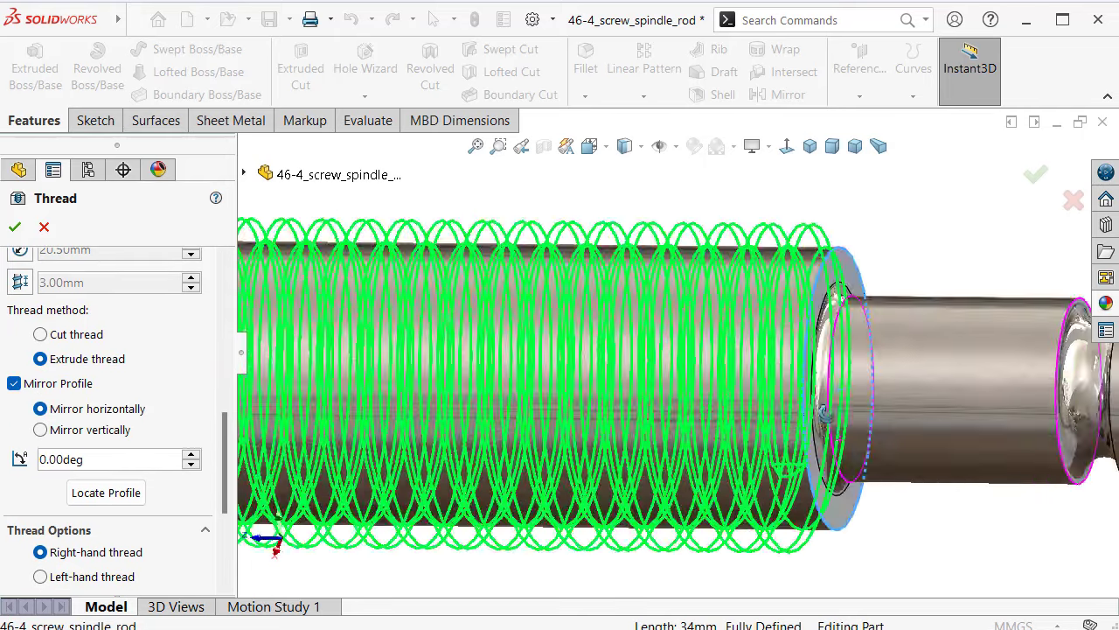
pyautogui.moveTo(224, 444); pyautogui.dragTo(199, 293)
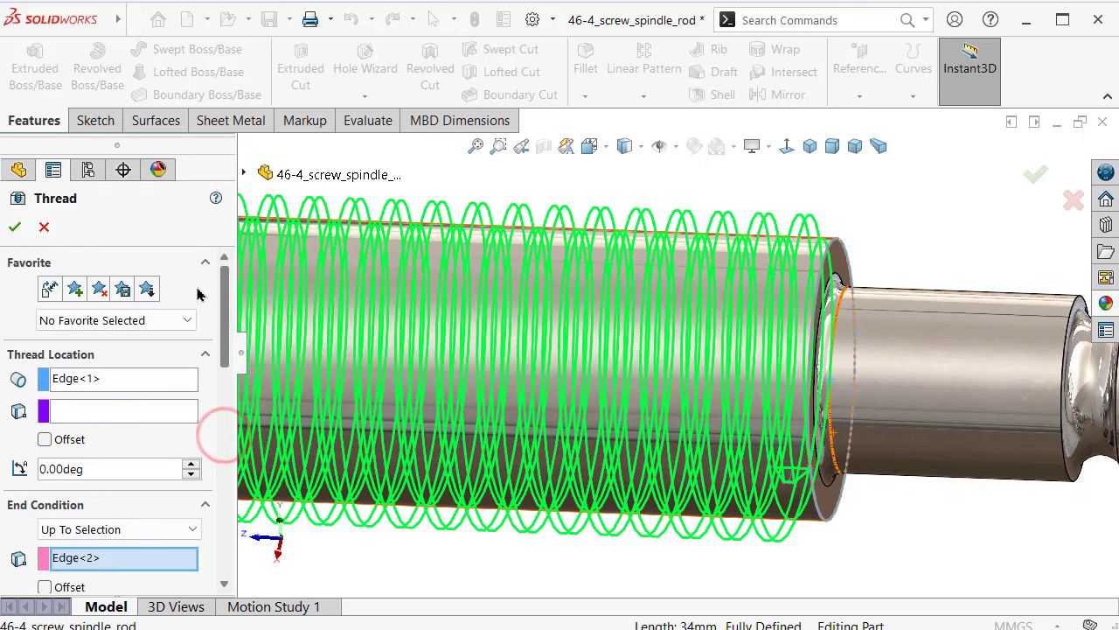
# Offset the thread start 3.00 mm from the edge in the reversed direction
pyautogui.click(45, 439)
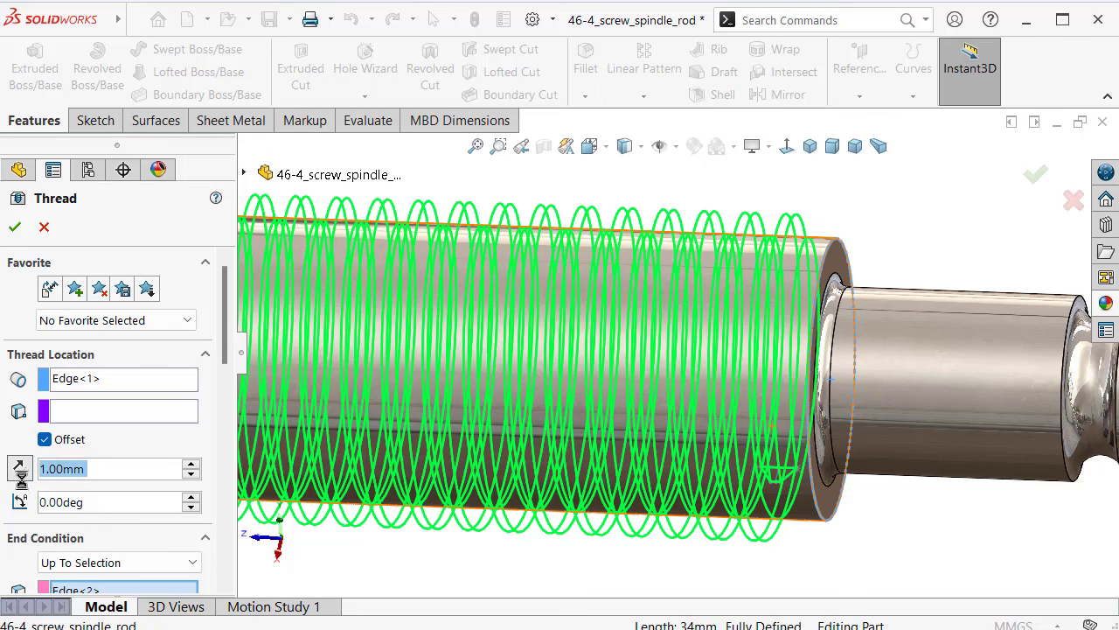
pyautogui.click(22, 464)
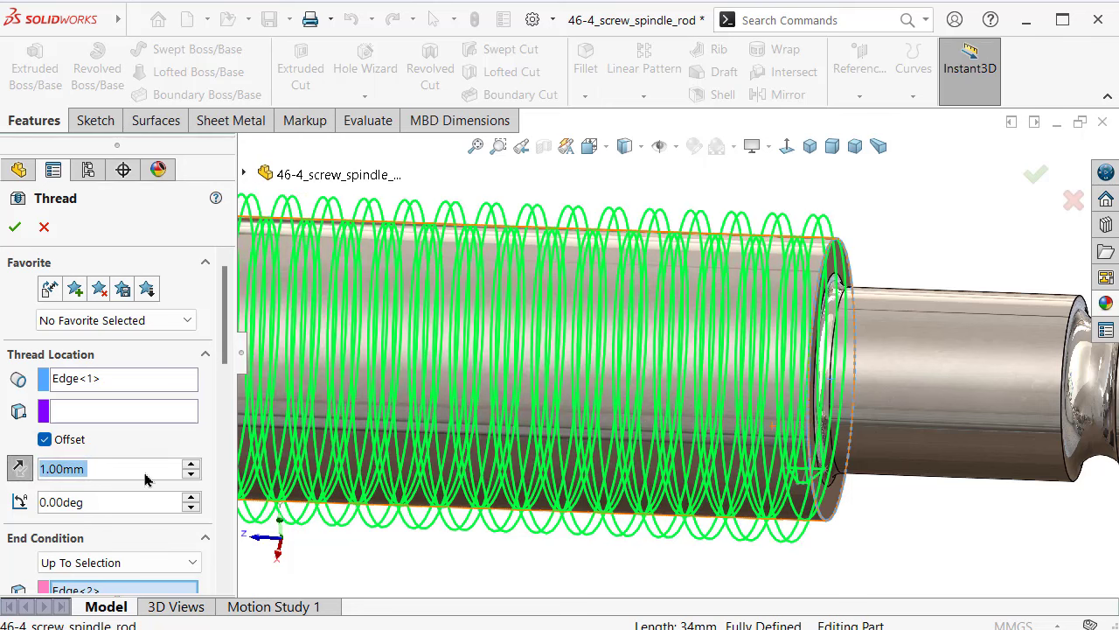
pyautogui.write('3')
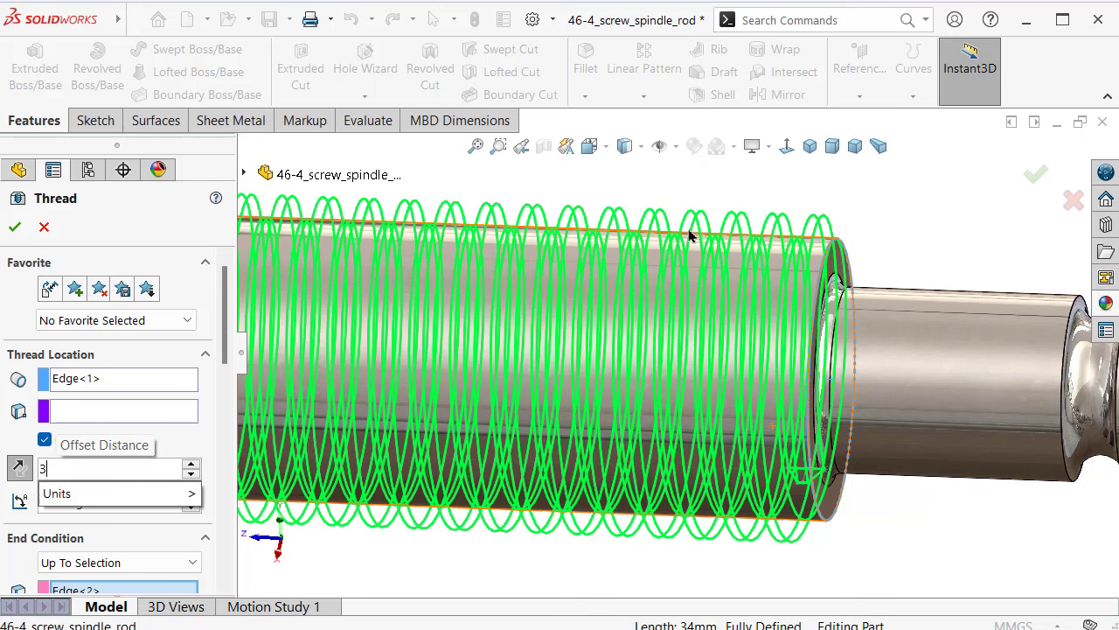
pyautogui.click(889, 209)
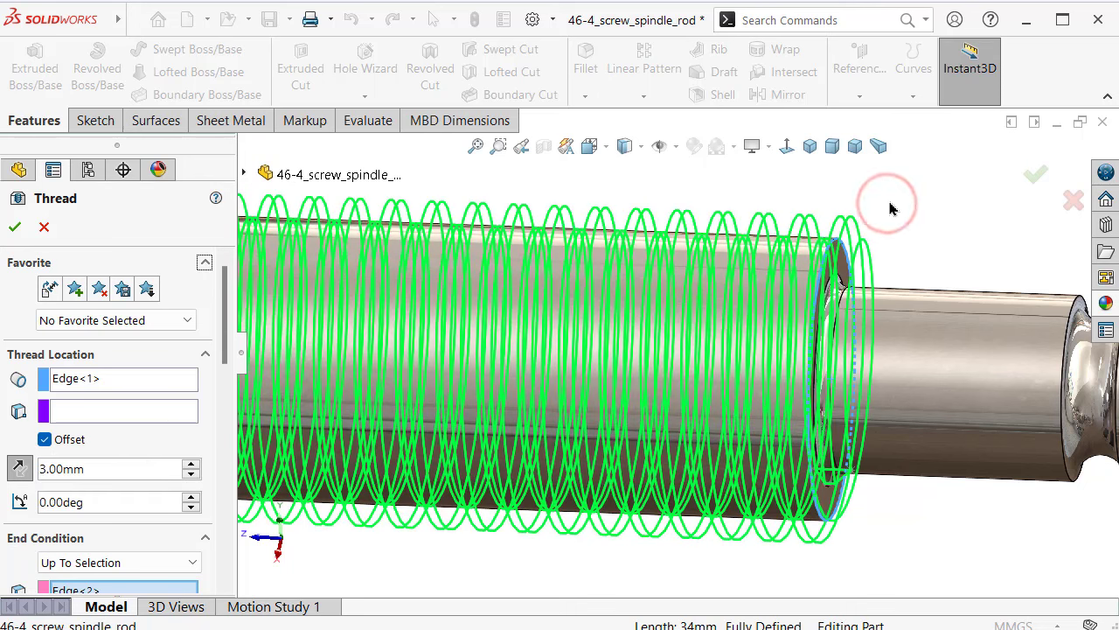
# Confirm Thread1 and draw a circle centred at the origin on the rod's end face
pyautogui.click(1036, 176)
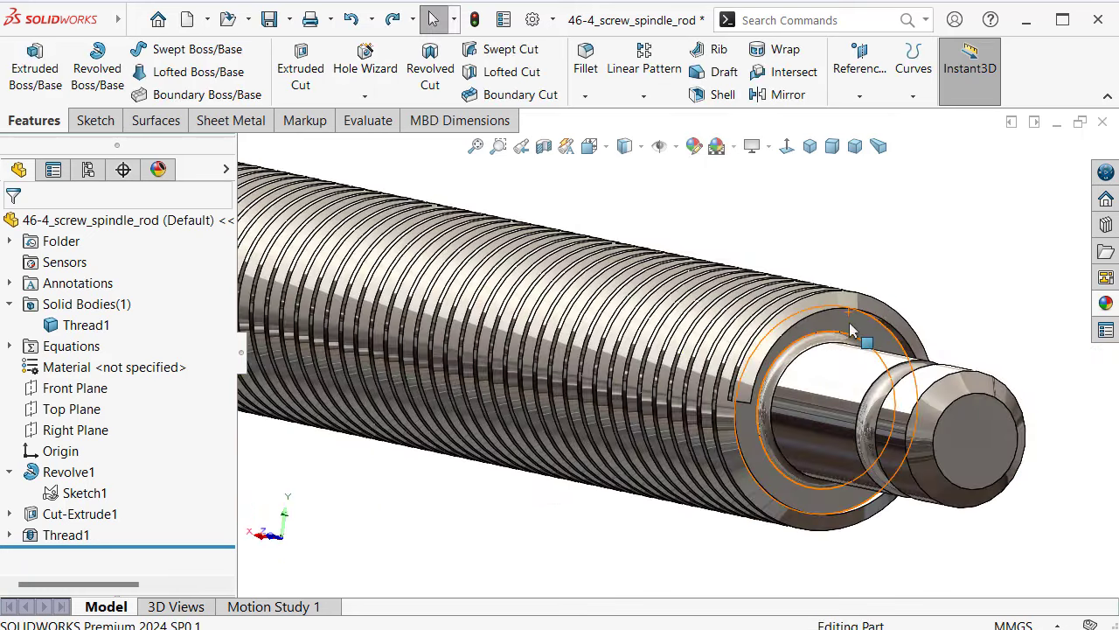
pyautogui.click(835, 319)
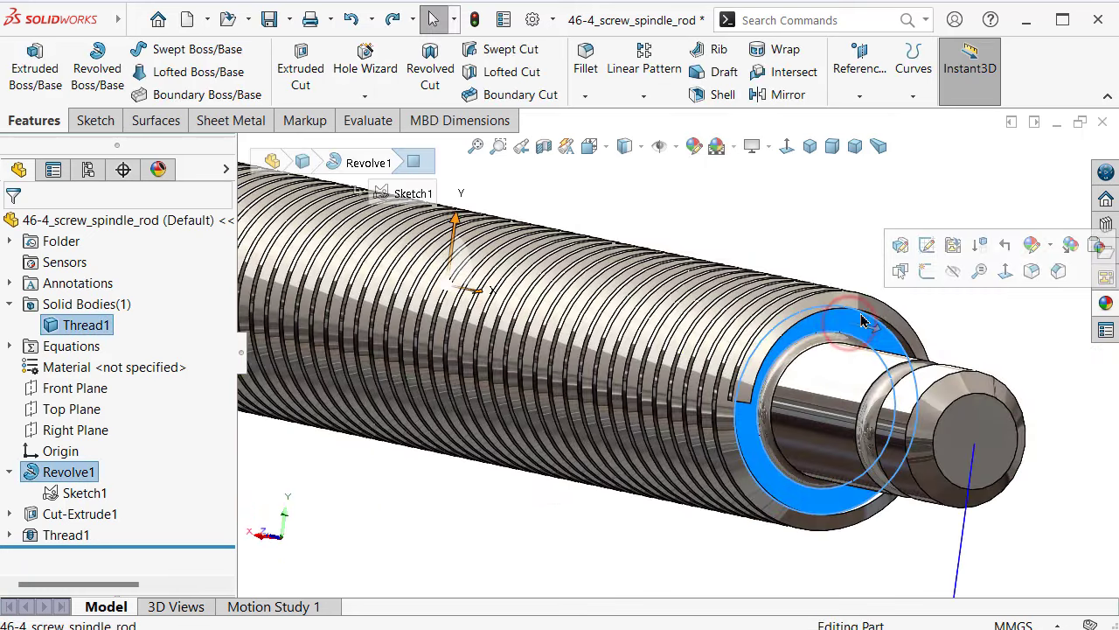
pyautogui.click(925, 277)
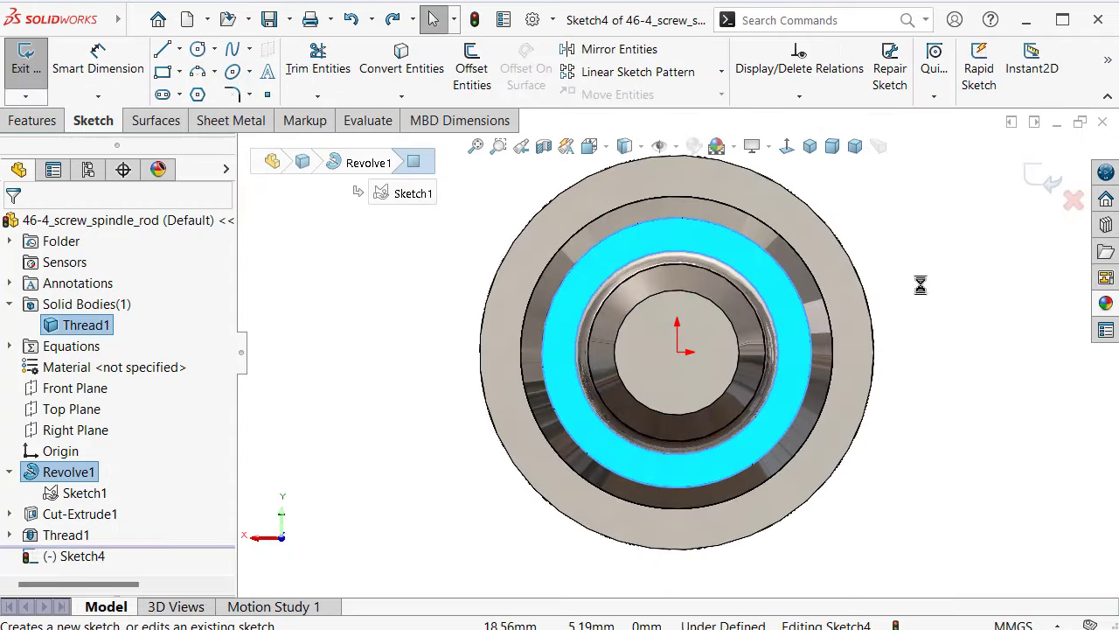
pyautogui.press('s')
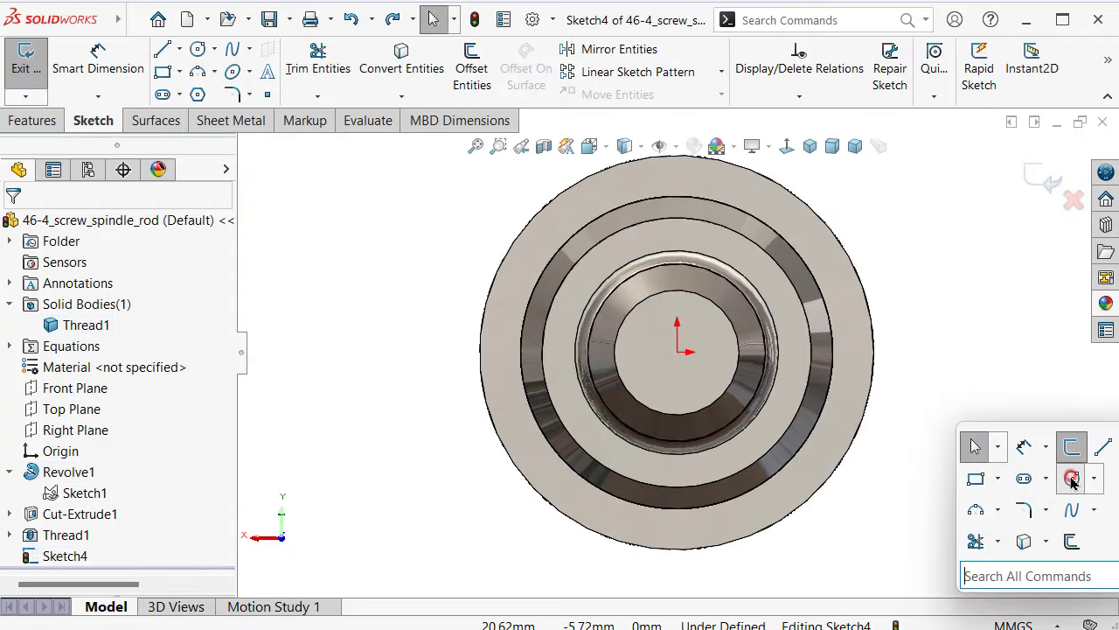
pyautogui.click(1073, 478)
pyautogui.click(680, 351)
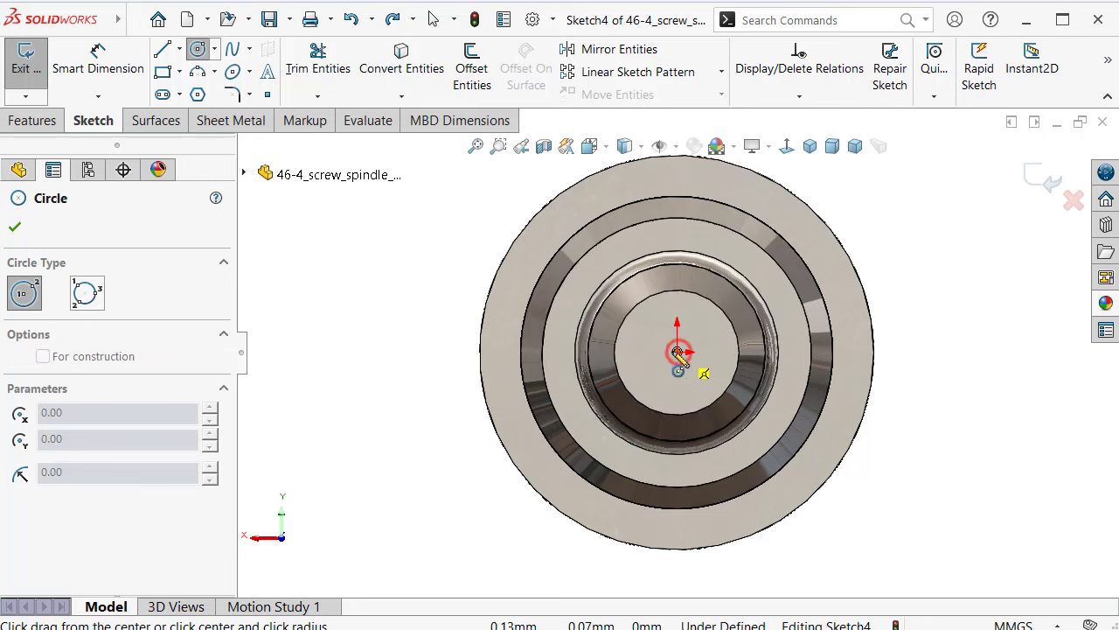
pyautogui.click(549, 308)
# Cancel the stray dimensioning and shrink the circle to a smaller radius
pyautogui.click(32, 119)
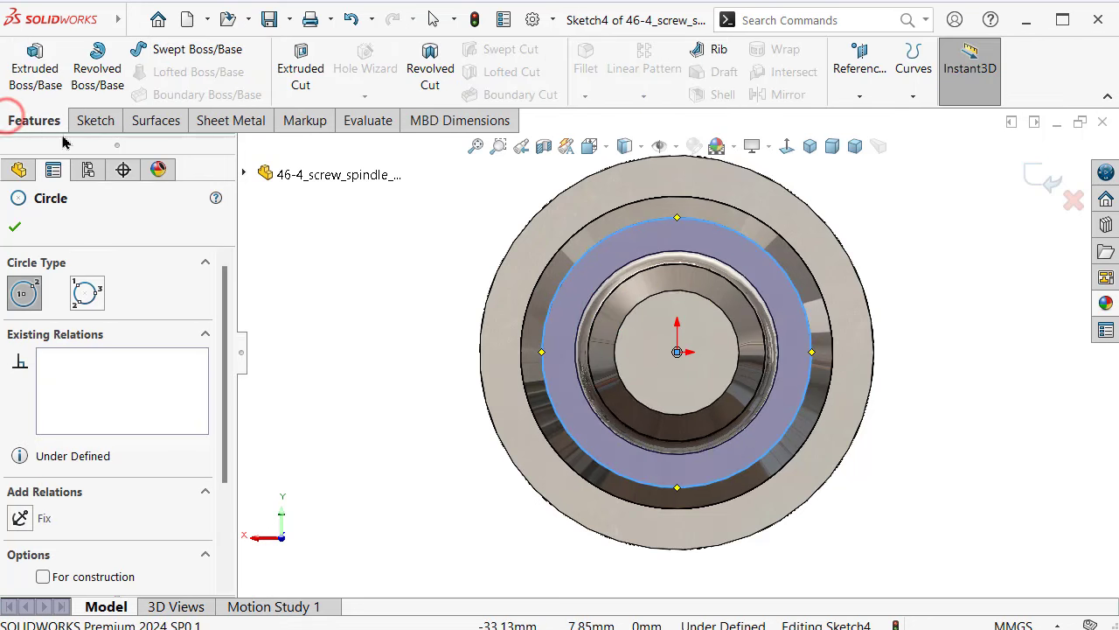
pyautogui.press('Escape')
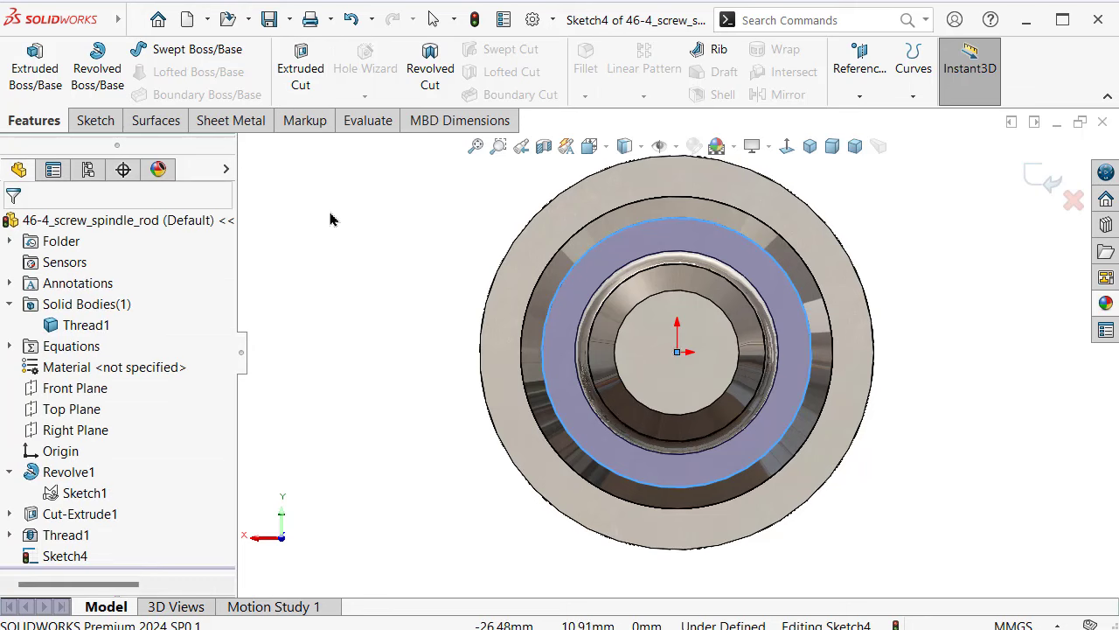
pyautogui.press('Escape')
pyautogui.moveTo(395, 379); pyautogui.dragTo(449, 294, button='right')
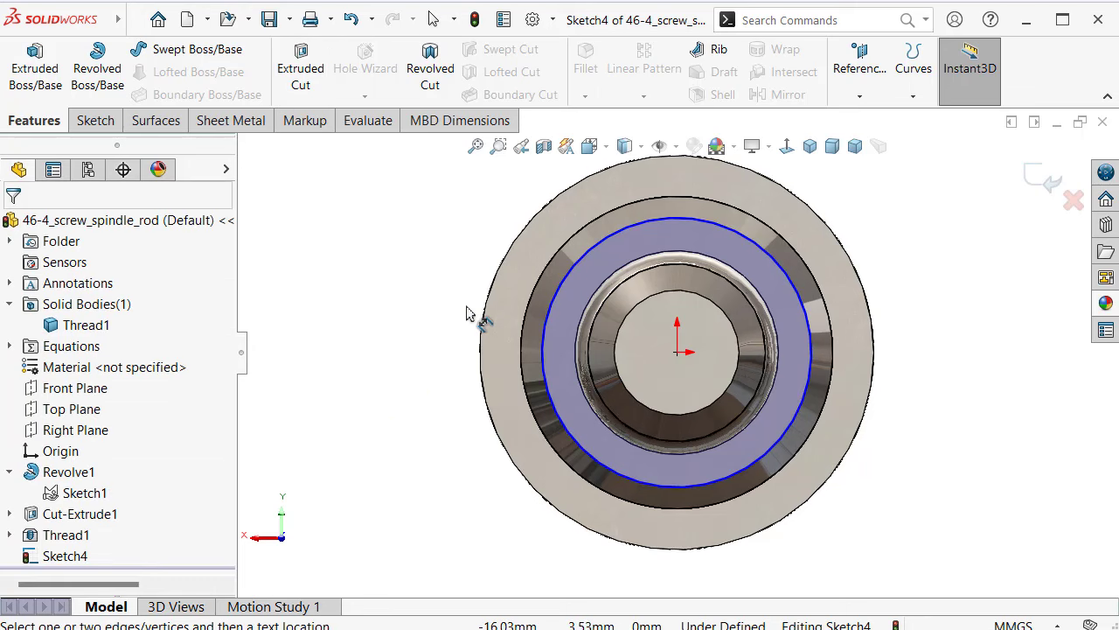
pyautogui.press('Escape')
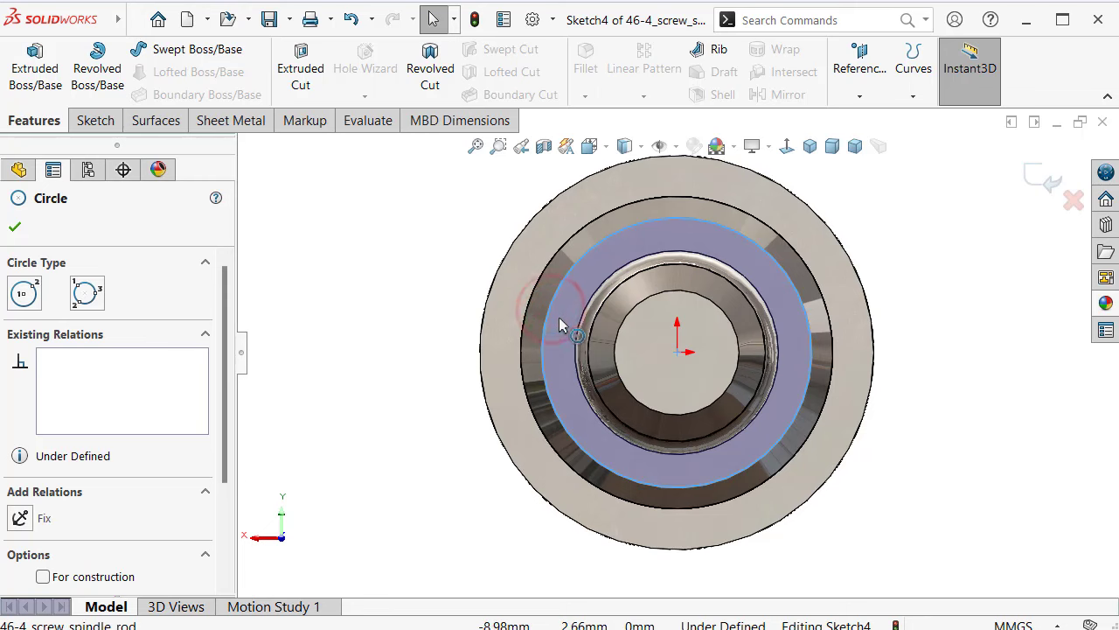
pyautogui.moveTo(553, 316); pyautogui.dragTo(564, 321)
pyautogui.click(462, 344)
pyautogui.scroll(-3, 527, 348)
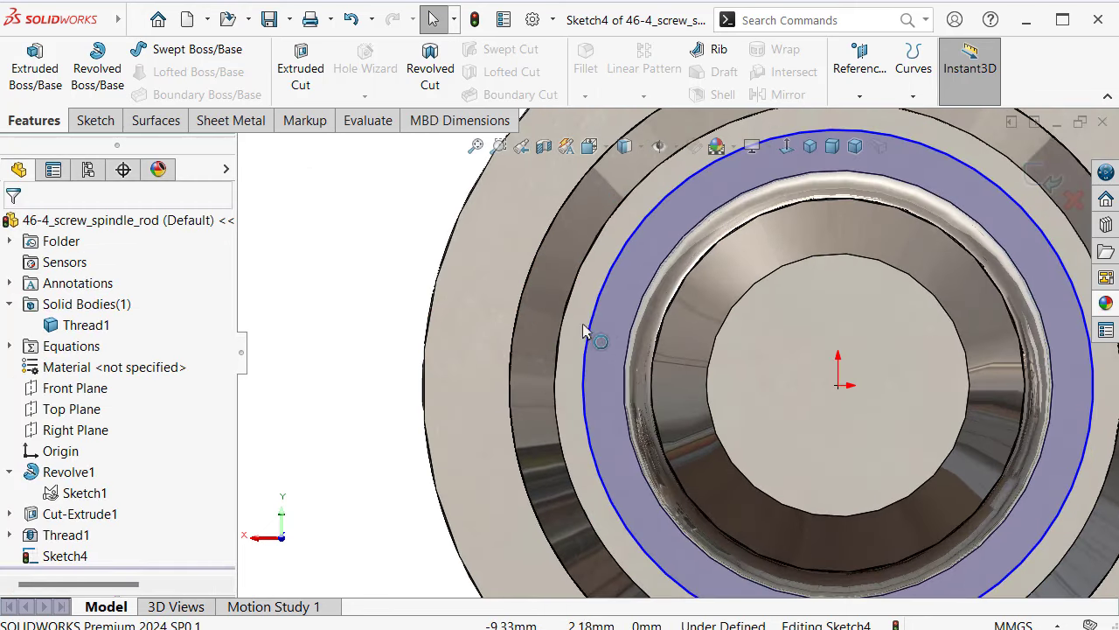
# Make the circle coradial with the rod's circular end edge
pyautogui.click(590, 315)
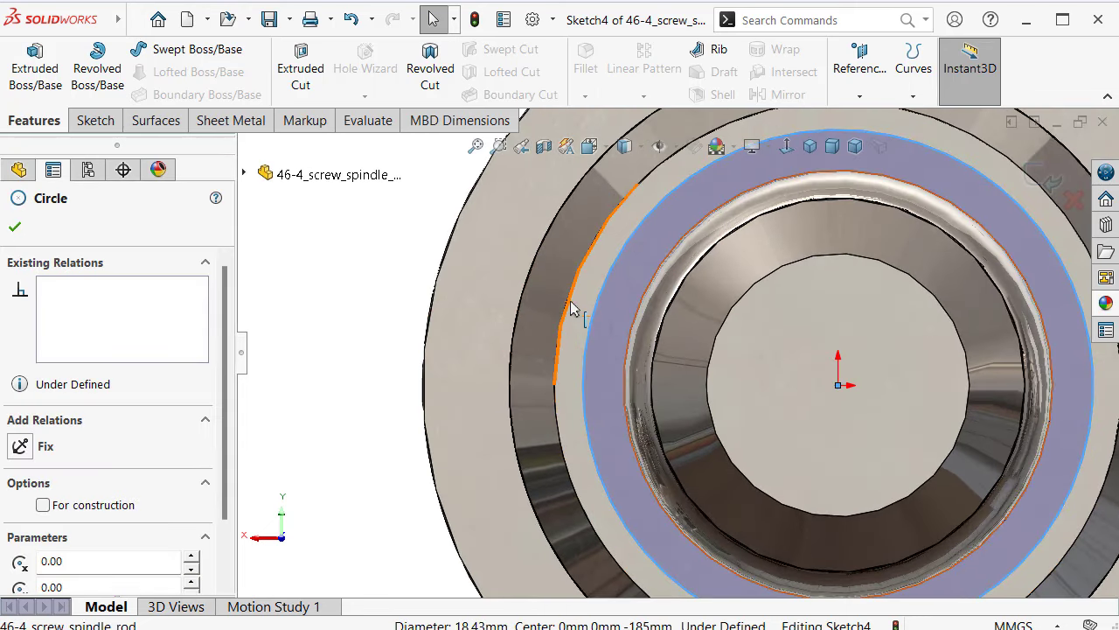
pyautogui.keyDown('ctrl'); pyautogui.click(570, 306); pyautogui.keyUp('ctrl')
pyautogui.click(622, 222)
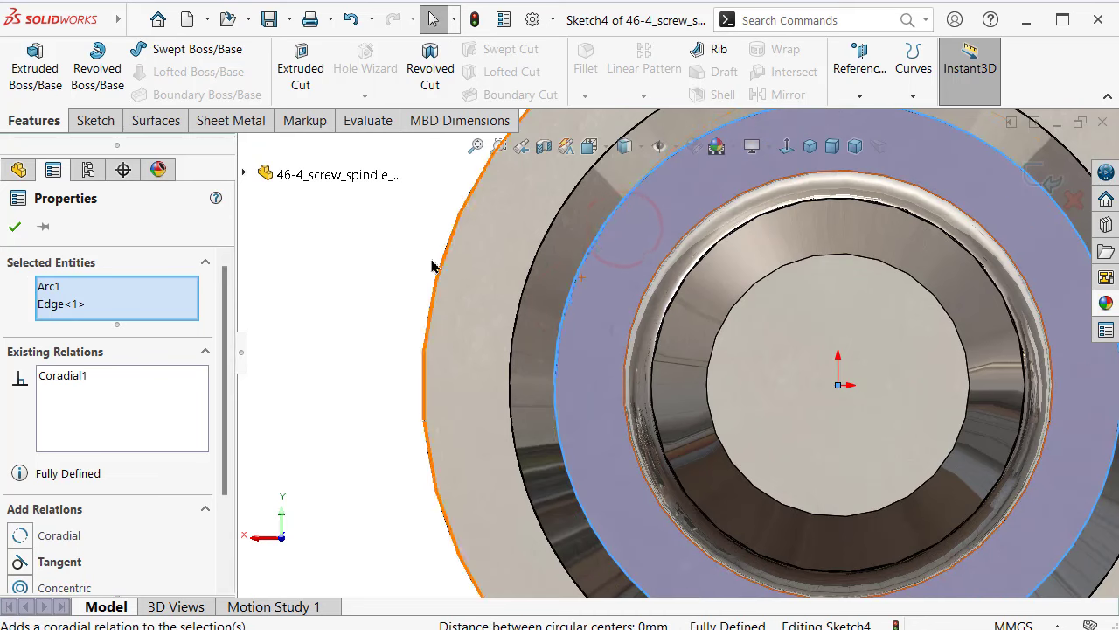
pyautogui.click(411, 263)
pyautogui.press('f')
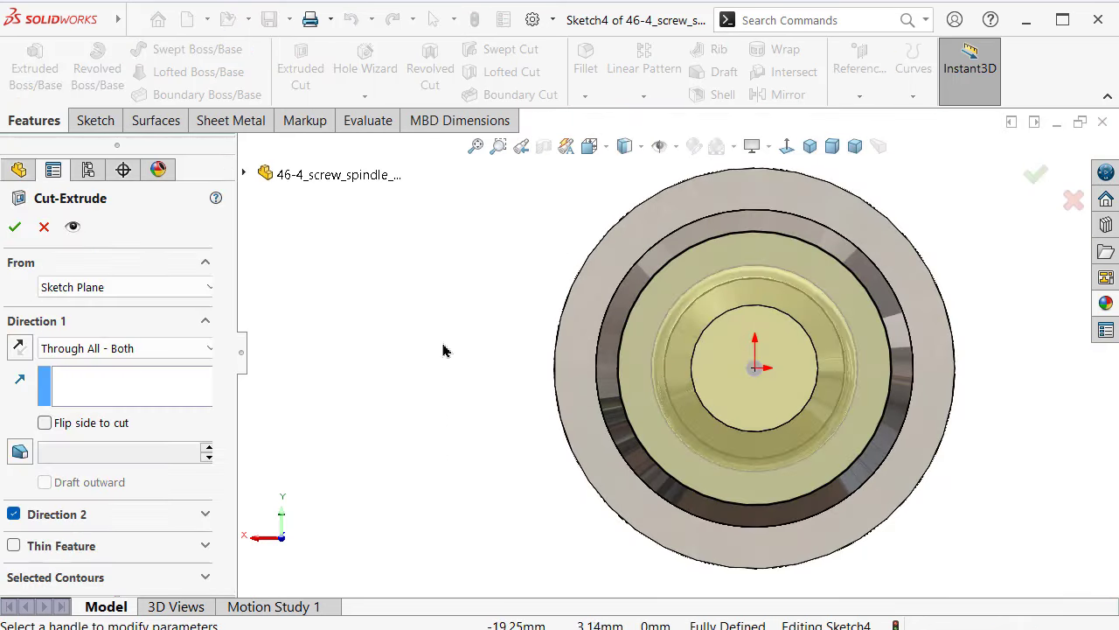
# Cut Through All outside Sketch4's circle with Flip side to cut and Direction 2 off
pyautogui.click(45, 422)
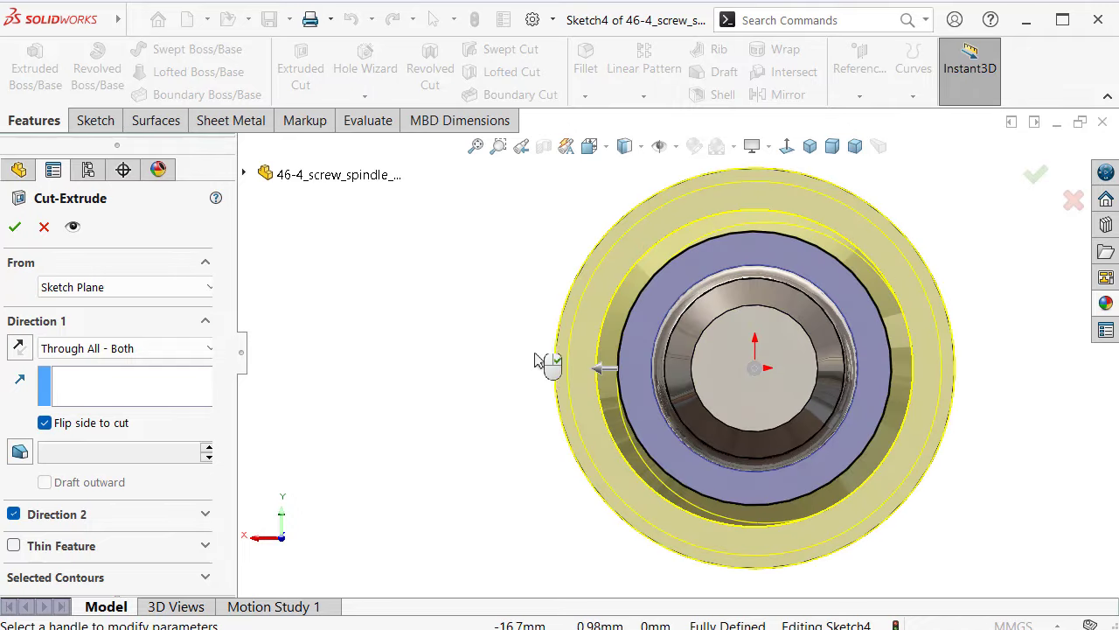
pyautogui.moveTo(545, 363); pyautogui.dragTo(584, 361, button='middle')
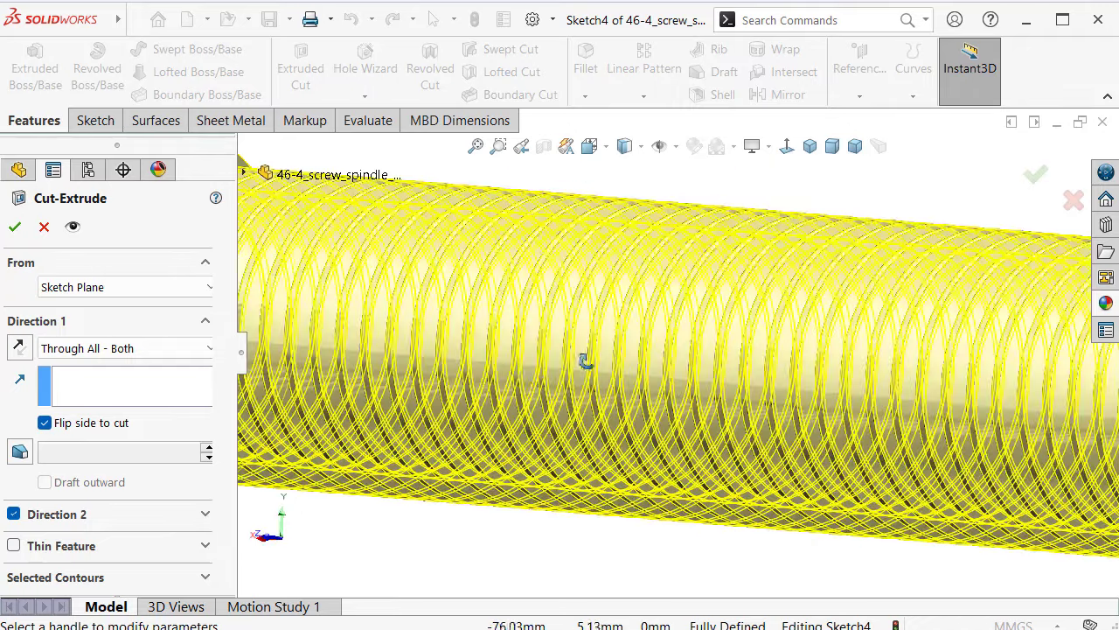
pyautogui.click(19, 347)
pyautogui.scroll(3, 718, 330)
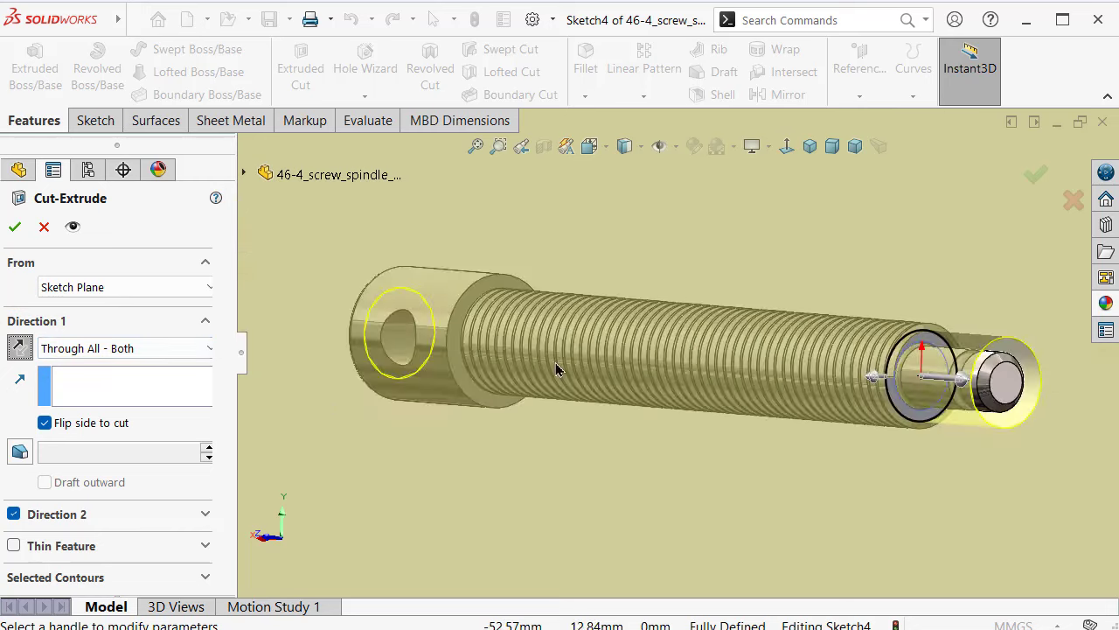
pyautogui.click(82, 349)
pyautogui.click(86, 380)
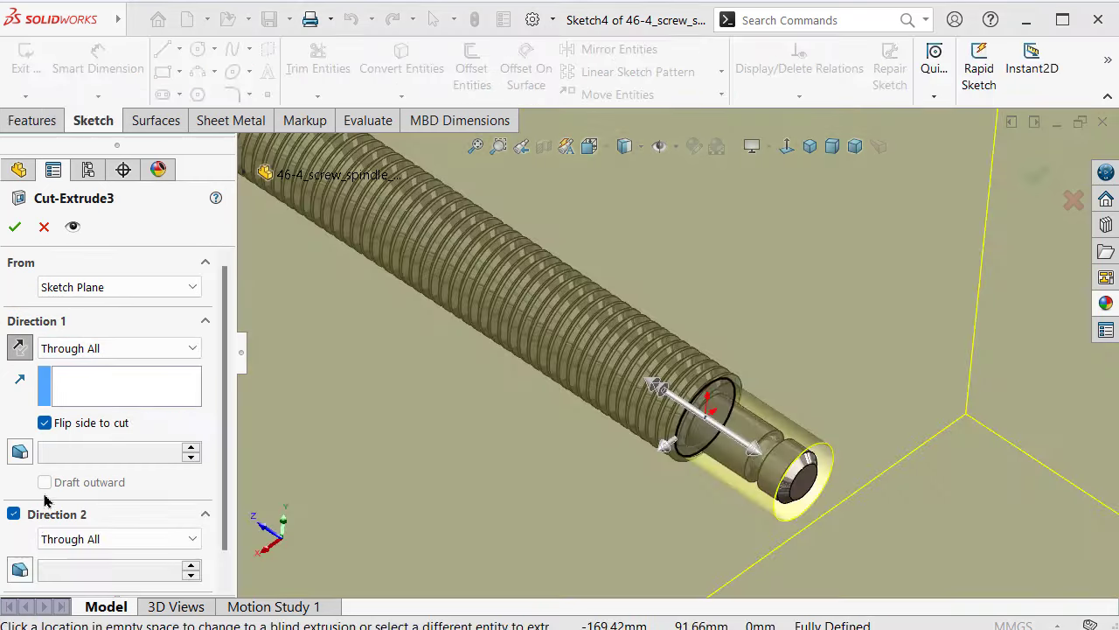
pyautogui.click(14, 515)
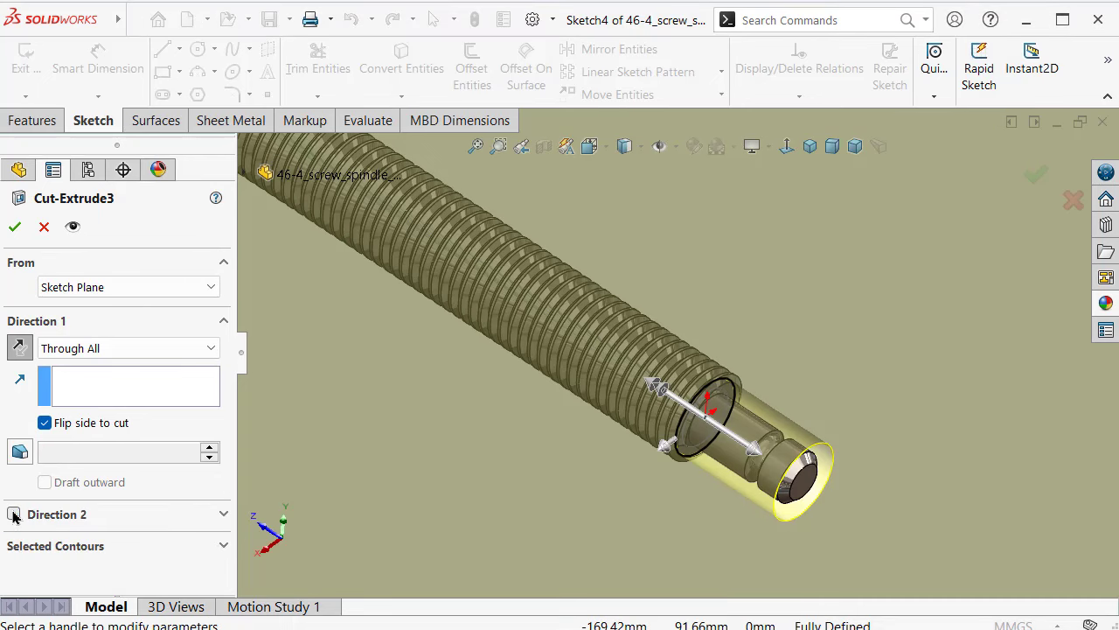
pyautogui.click(19, 347)
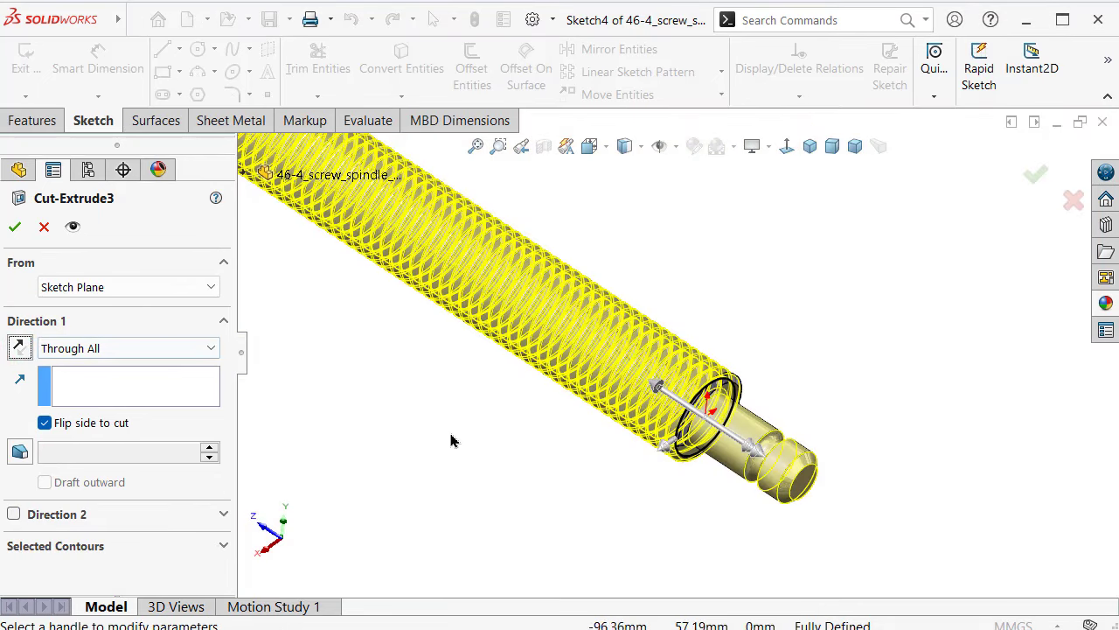
pyautogui.moveTo(452, 441); pyautogui.dragTo(420, 419, button='middle')
pyautogui.click(20, 348)
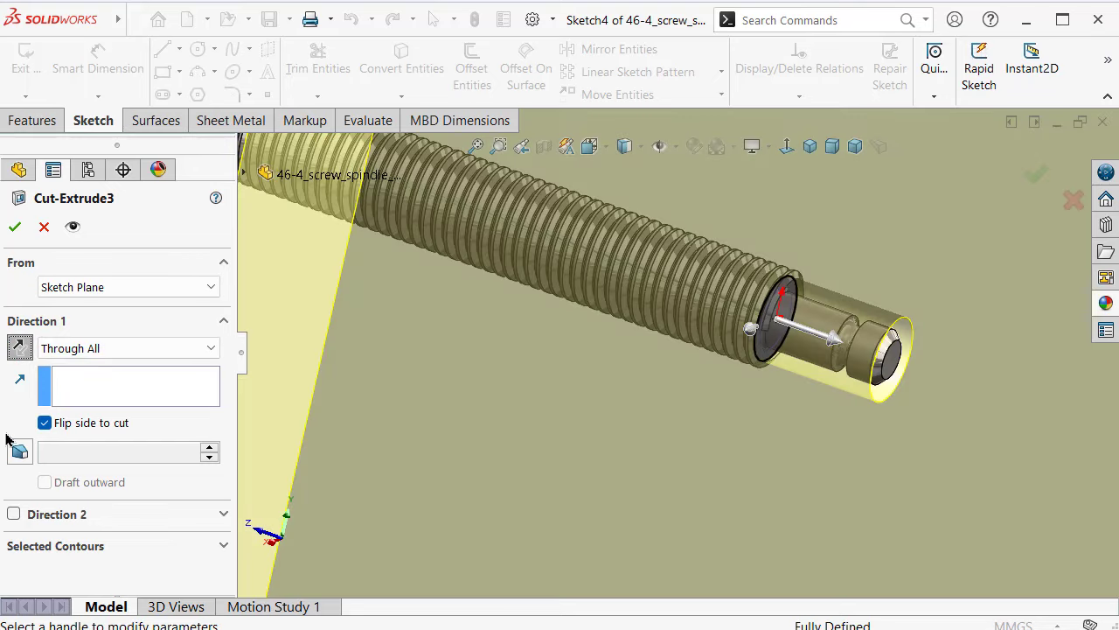
pyautogui.click(14, 228)
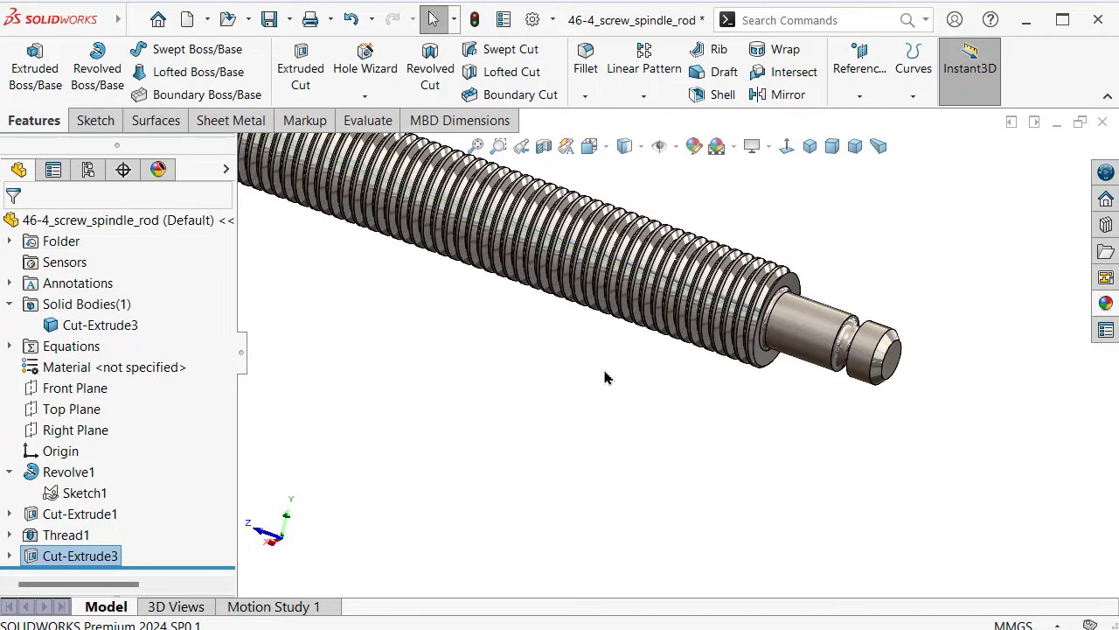
# Inspect the finished rod, then show it in Dimetric view with the FeatureManager panel hidden
pyautogui.moveTo(606, 376)
pyautogui.mouseDown(button='middle')
pyautogui.moveTo(514, 337)
pyautogui.moveTo(612, 324)
pyautogui.mouseUp(button='middle')
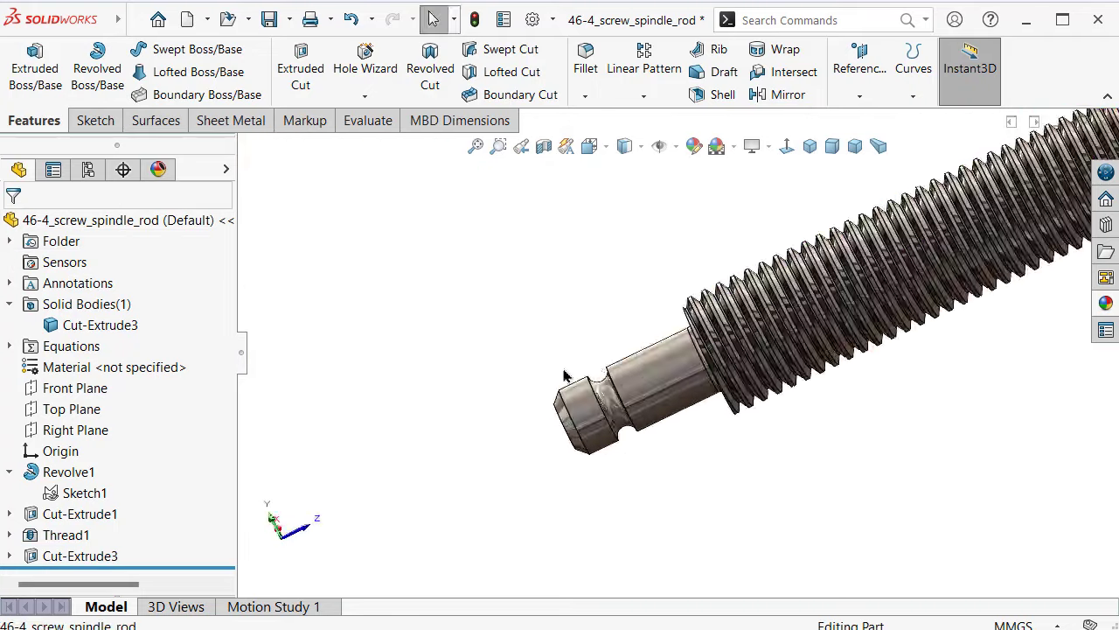
pyautogui.scroll(-6, 760, 309)
pyautogui.scroll(2, 759, 310)
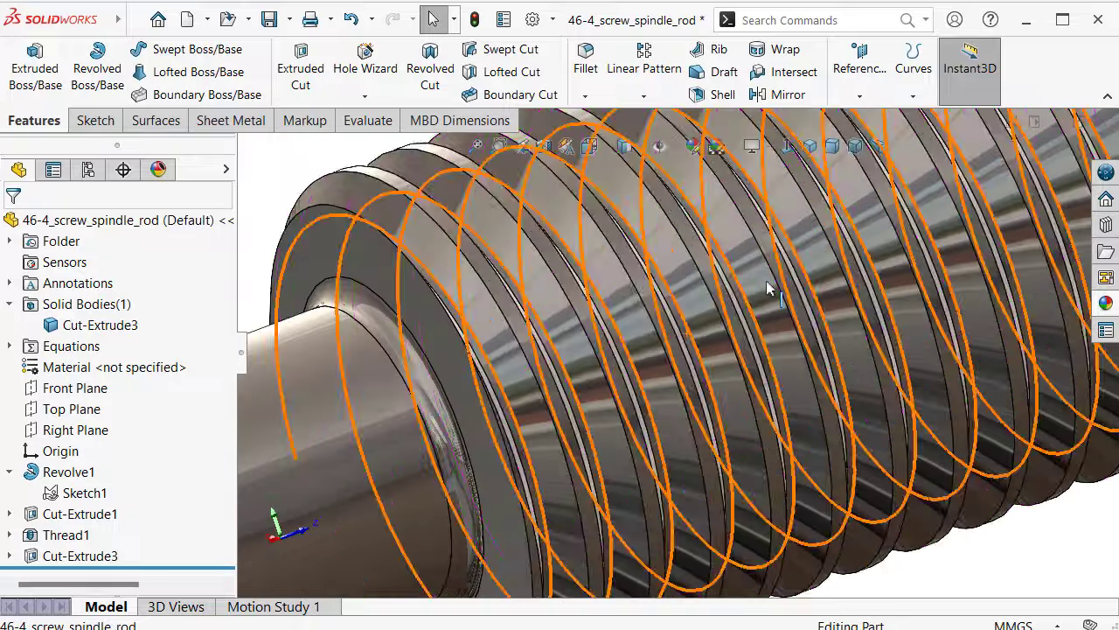
pyautogui.scroll(5, 760, 310)
pyautogui.scroll(3, 600, 274)
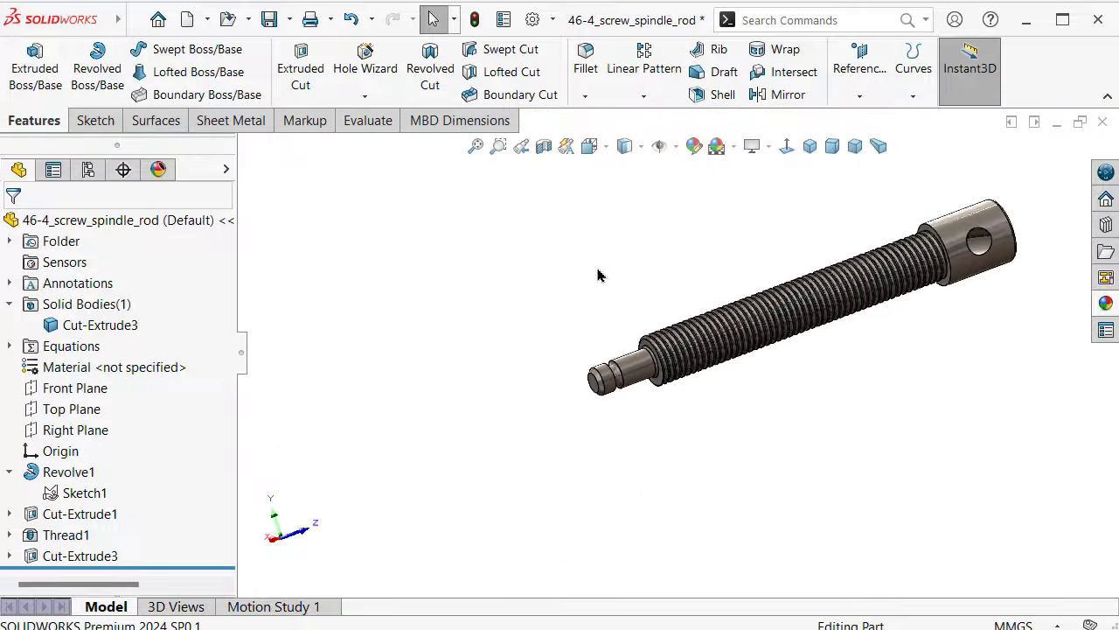
pyautogui.moveTo(600, 275)
pyautogui.mouseDown(button='middle')
pyautogui.moveTo(820, 325)
pyautogui.moveTo(774, 207)
pyautogui.moveTo(795, 207)
pyautogui.mouseUp(button='middle')
pyautogui.click(831, 148)
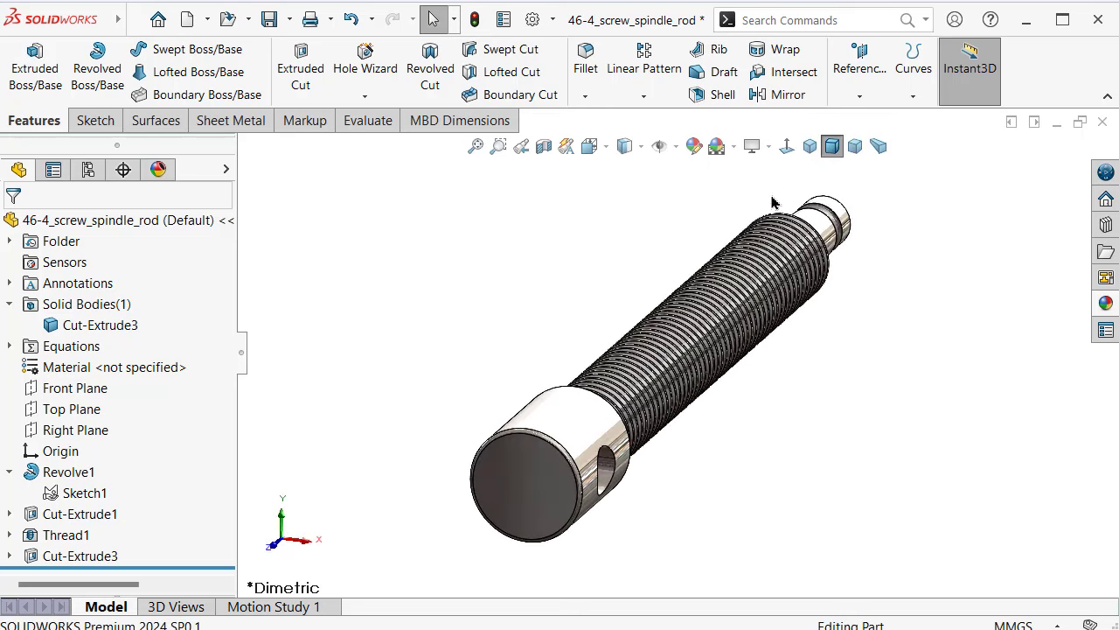
pyautogui.click(240, 350)
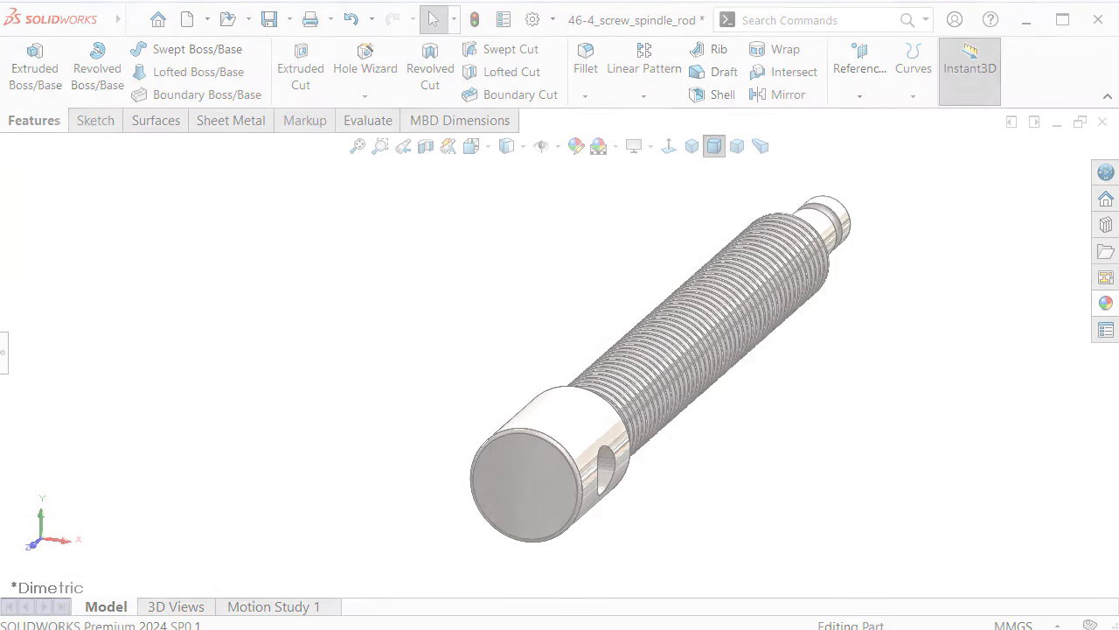